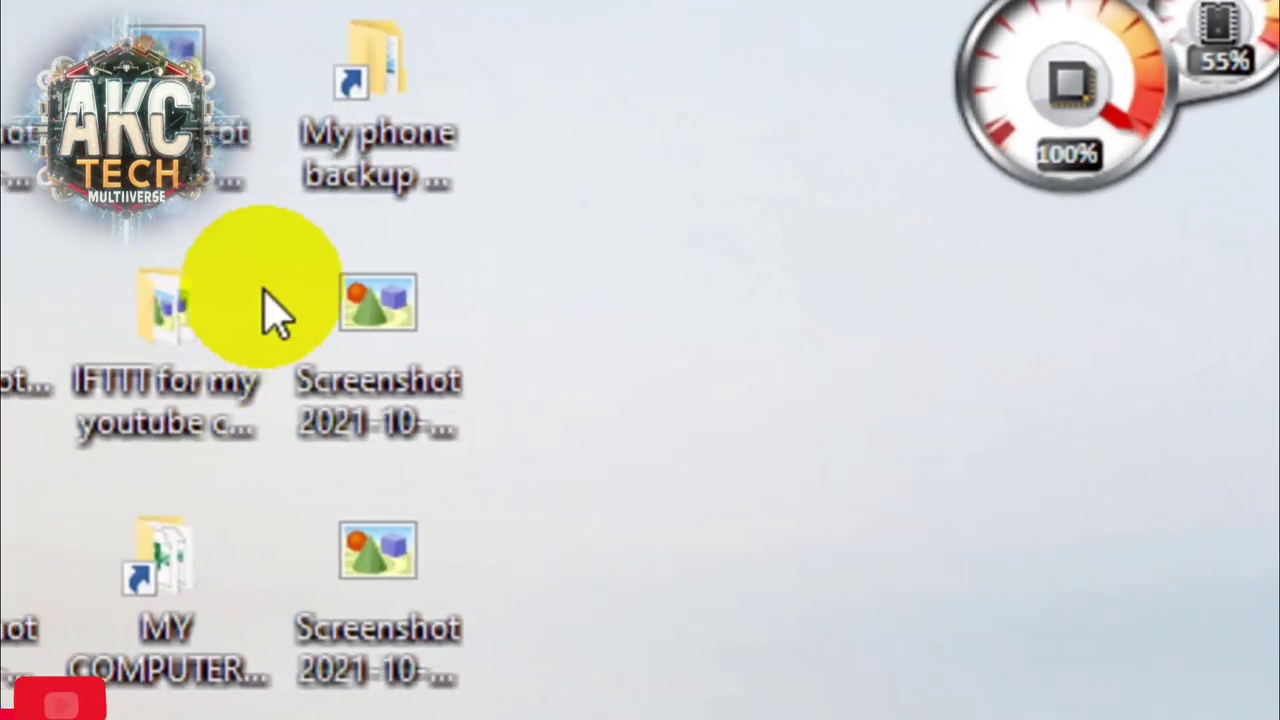
{"action": "left_click", "coordinate": [357, 386]}
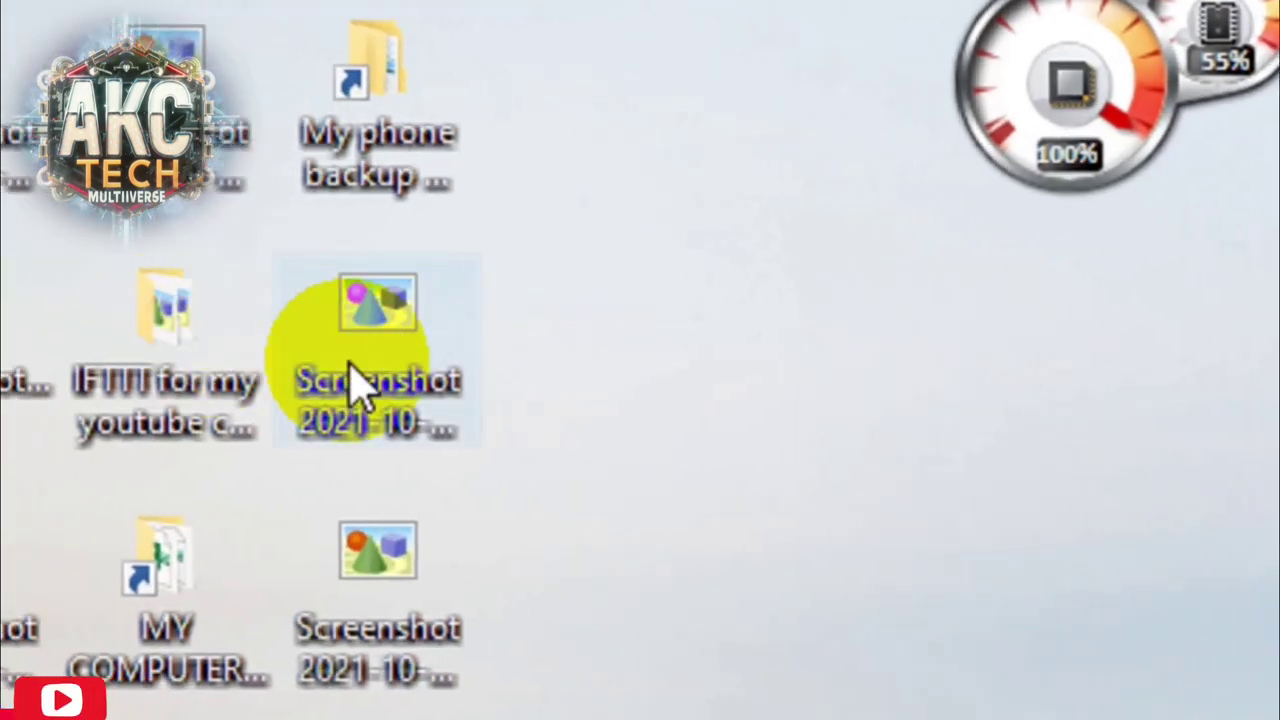
{"action": "left_click", "coordinate": [163, 105]}
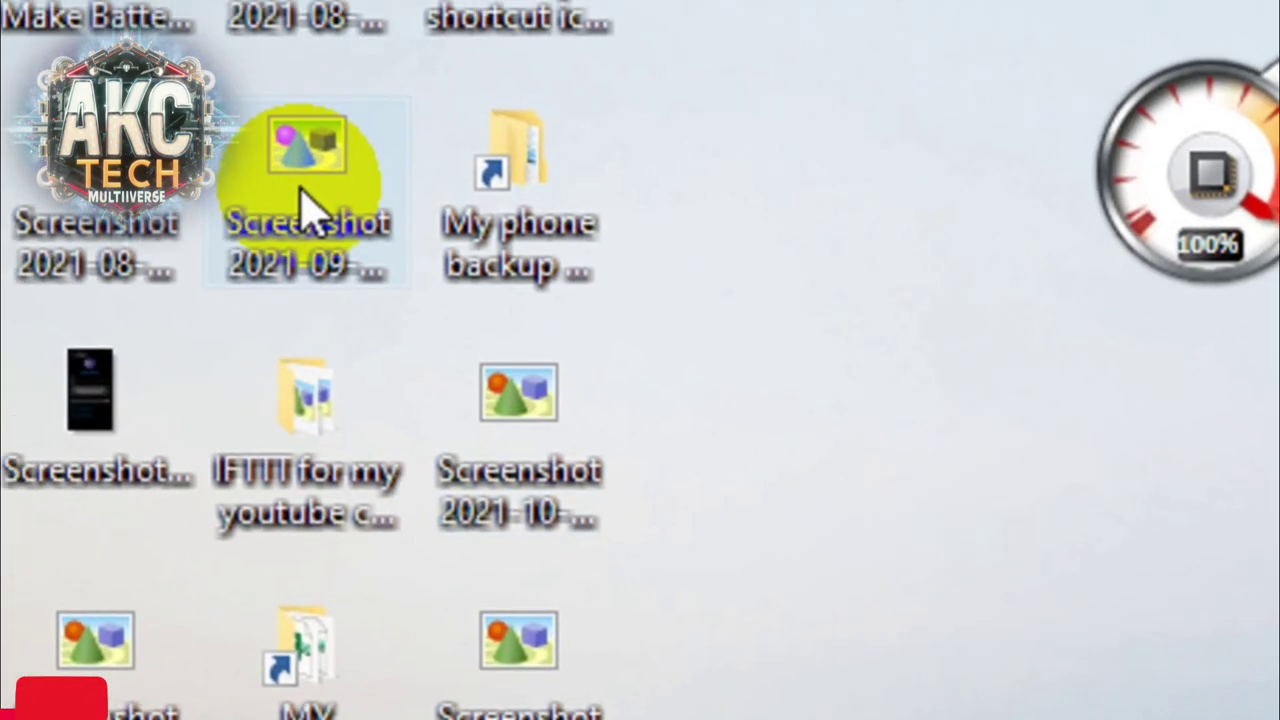
{"action": "left_click", "coordinate": [540, 410]}
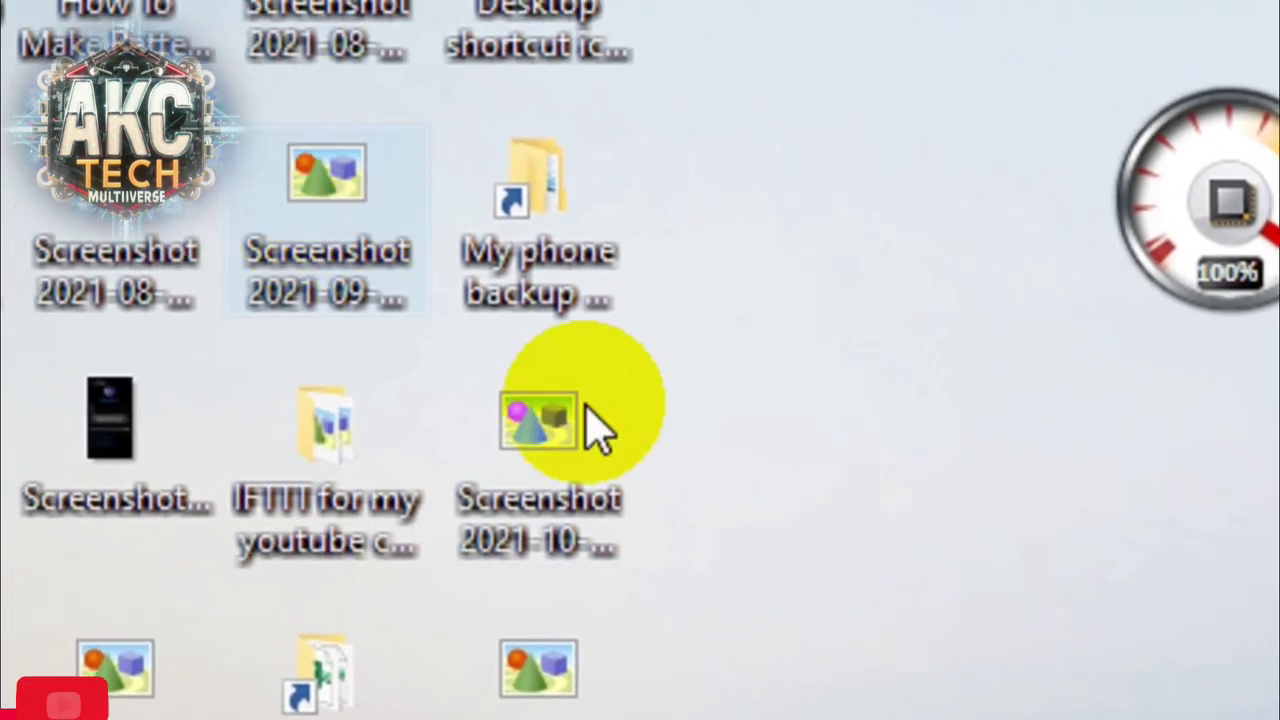
{"action": "left_click", "coordinate": [585, 493]}
{"action": "double_click", "coordinate": [588, 493]}
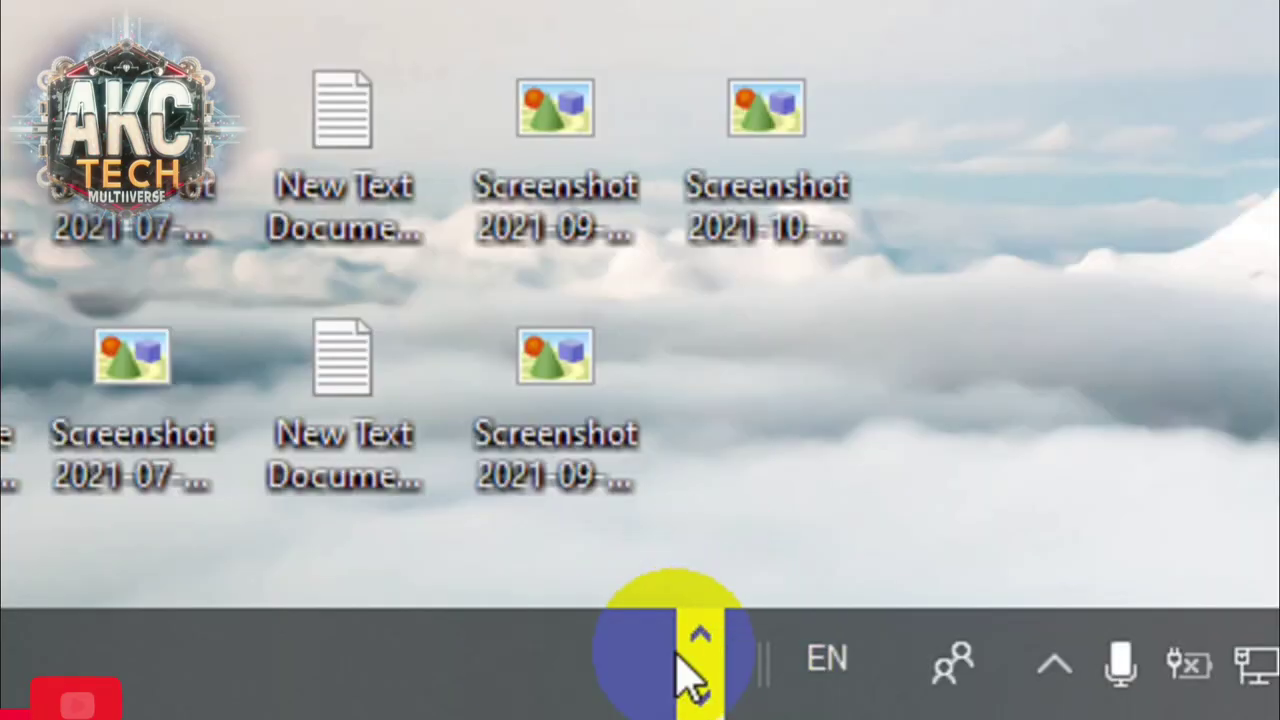
{"action": "left_click", "coordinate": [697, 665]}
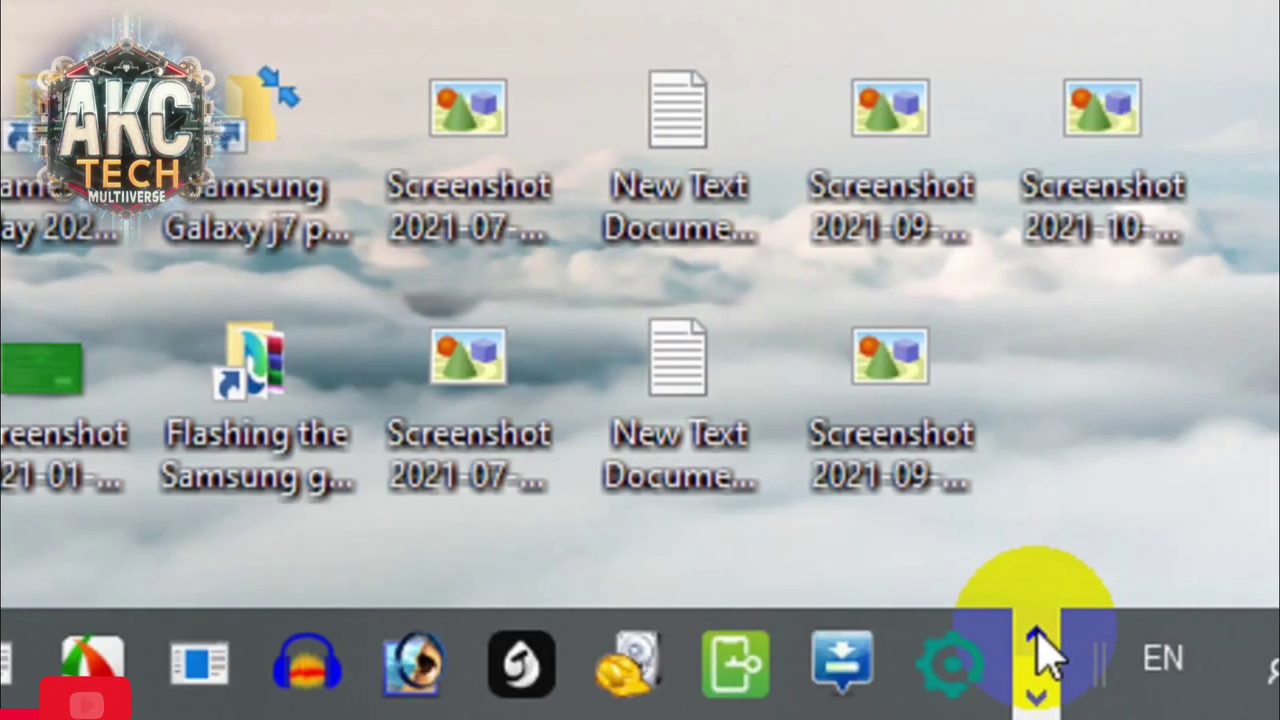
{"action": "left_click", "coordinate": [1037, 640]}
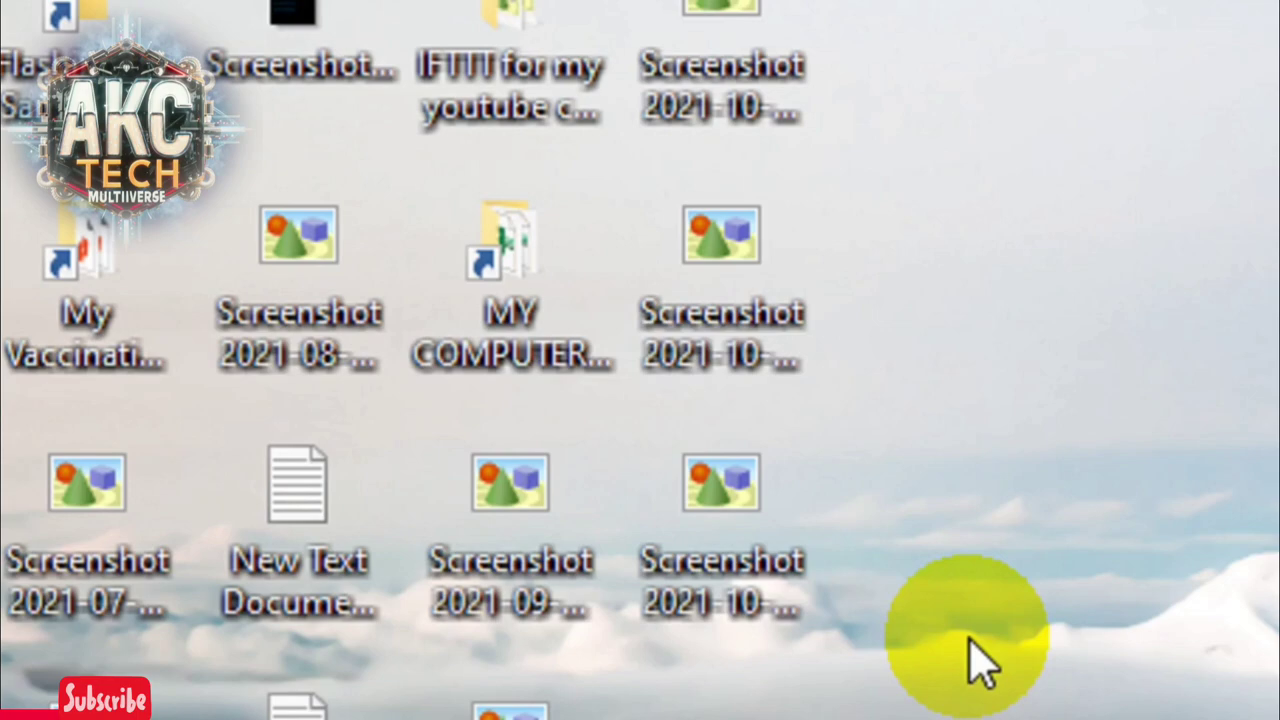
{"action": "left_click_drag", "start_coordinate": [1190, 700], "coordinate": [875, 122]}
{"action": "left_click_drag", "start_coordinate": [648, 100], "coordinate": [973, 349]}
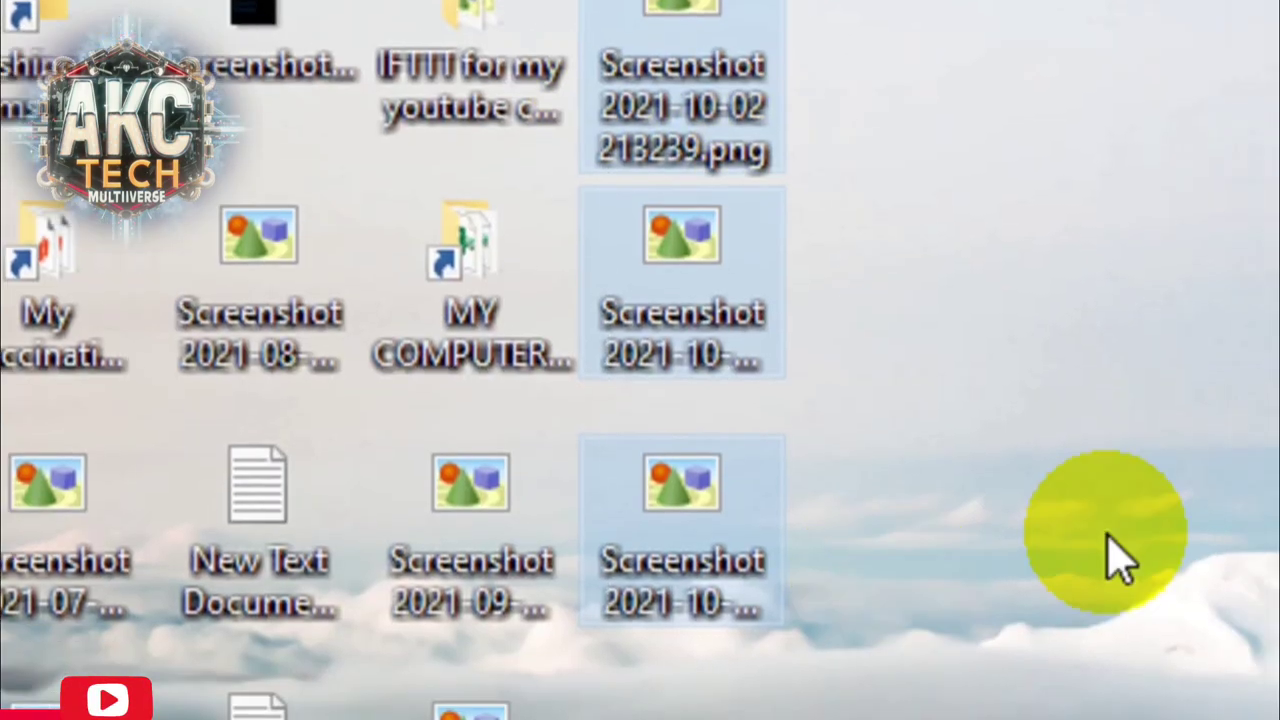
{"action": "left_click", "coordinate": [1026, 0]}
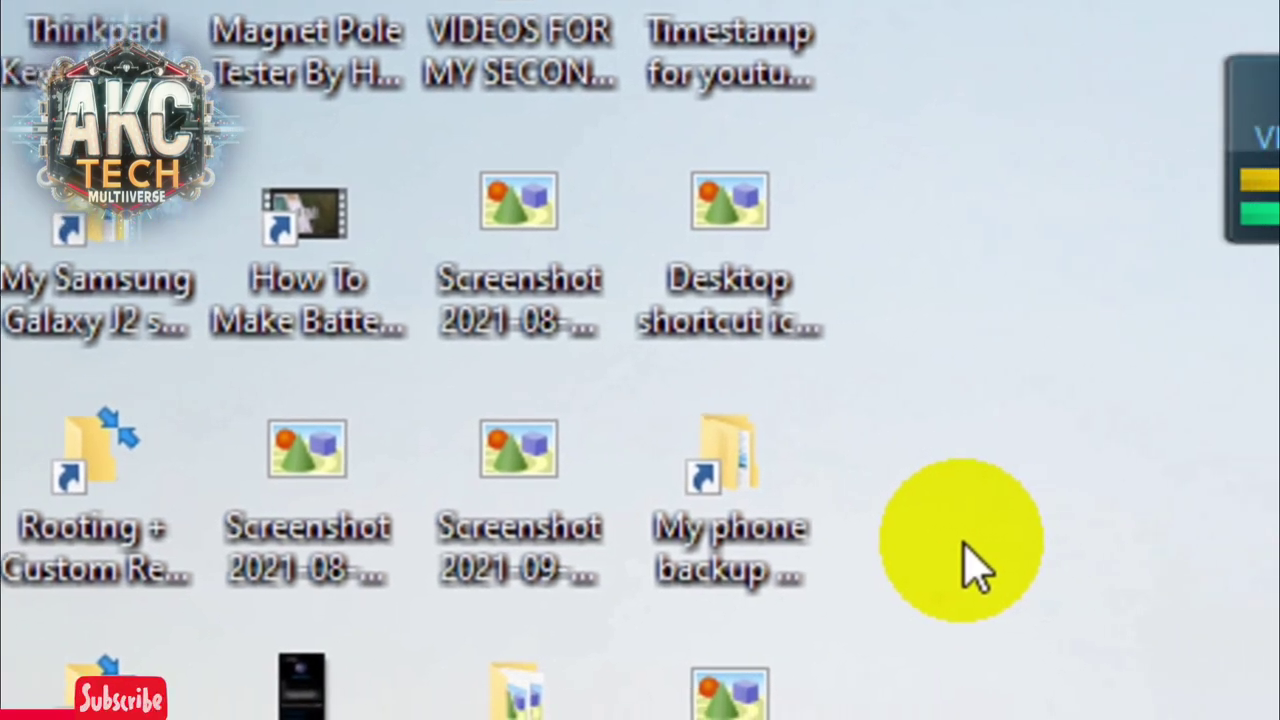
Open This PC in File Explorer and go into the Win 10 64bit V1909 (C:) drive.
{"action": "key", "text": "super"}
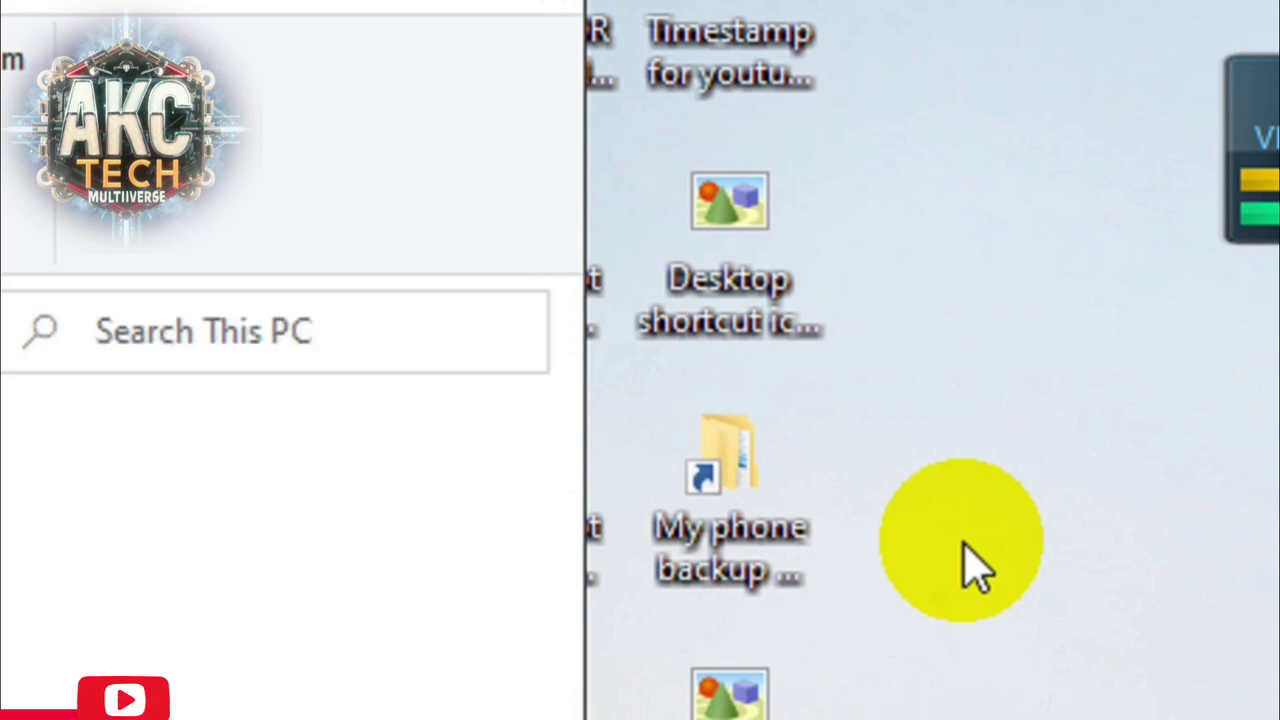
{"action": "left_click", "coordinate": [391, 114]}
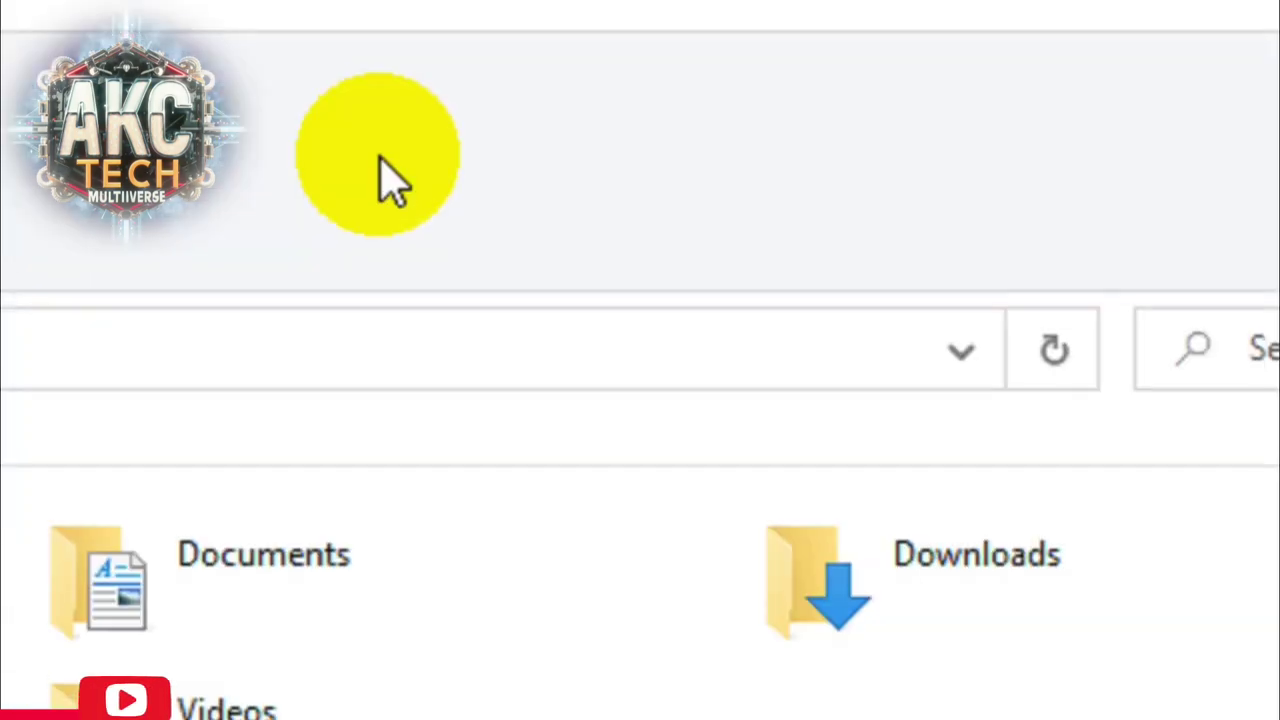
{"action": "left_click", "coordinate": [224, 430]}
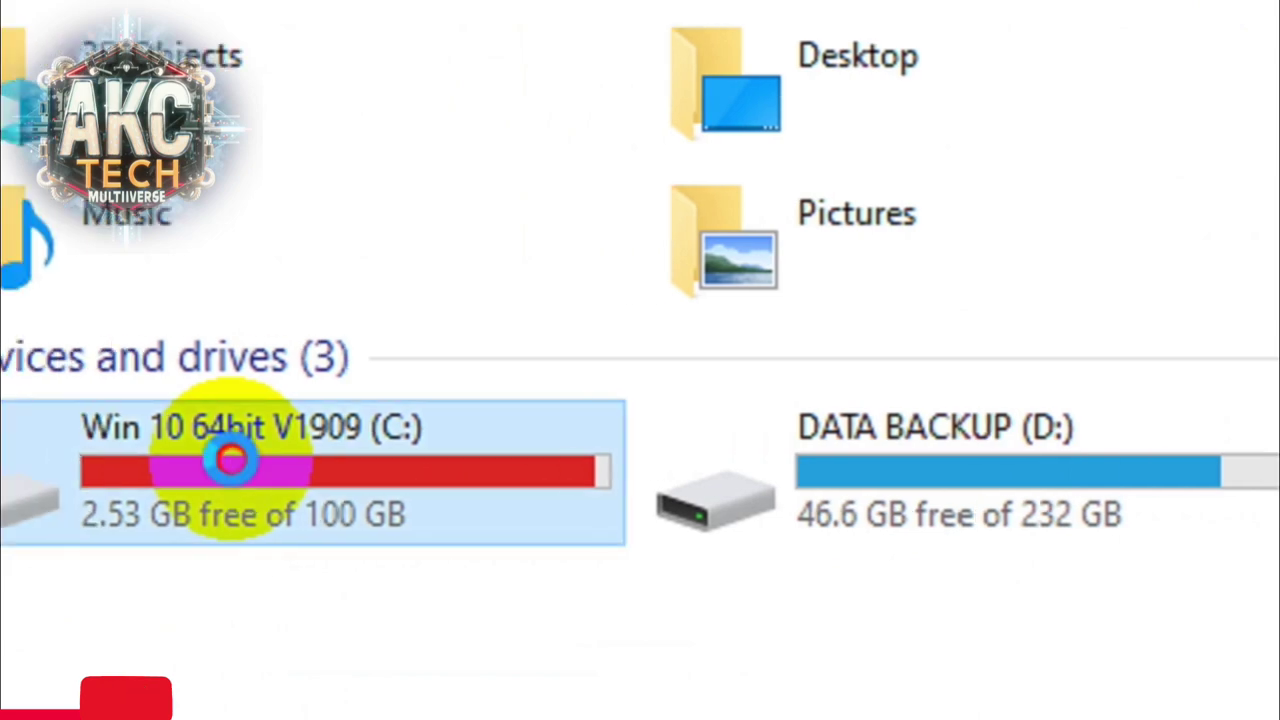
{"action": "double_click", "coordinate": [300, 470]}
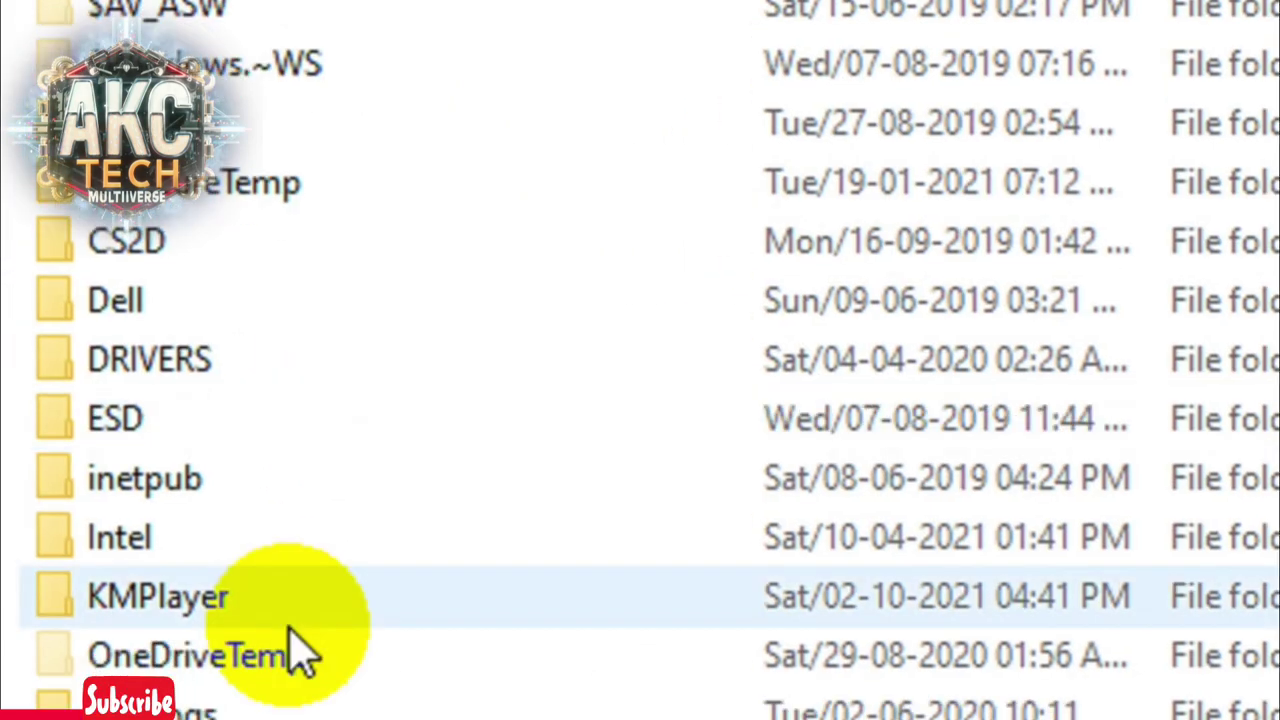
Open the Users folder on the C: drive and go into the signed-in user's profile folder.
{"action": "scroll", "coordinate": [286, 640], "scroll_direction": "down", "scroll_amount": 3}
{"action": "left_click", "coordinate": [240, 565]}
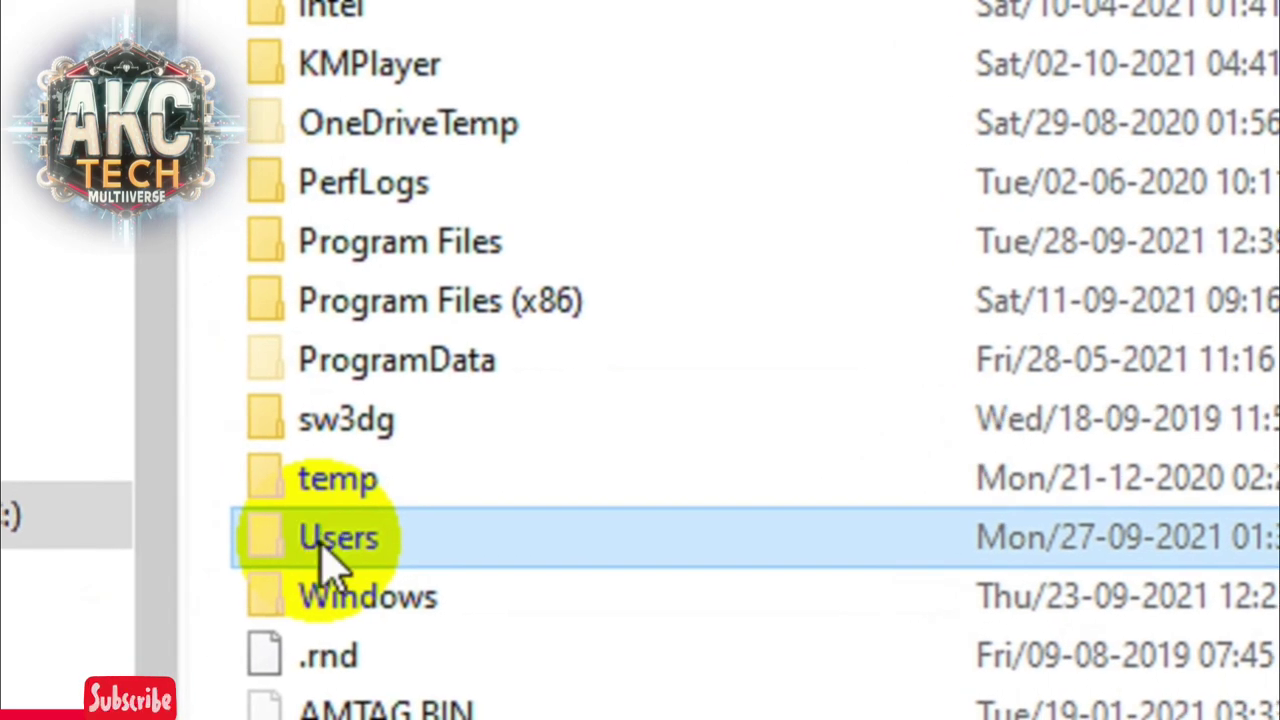
{"action": "double_click", "coordinate": [312, 545]}
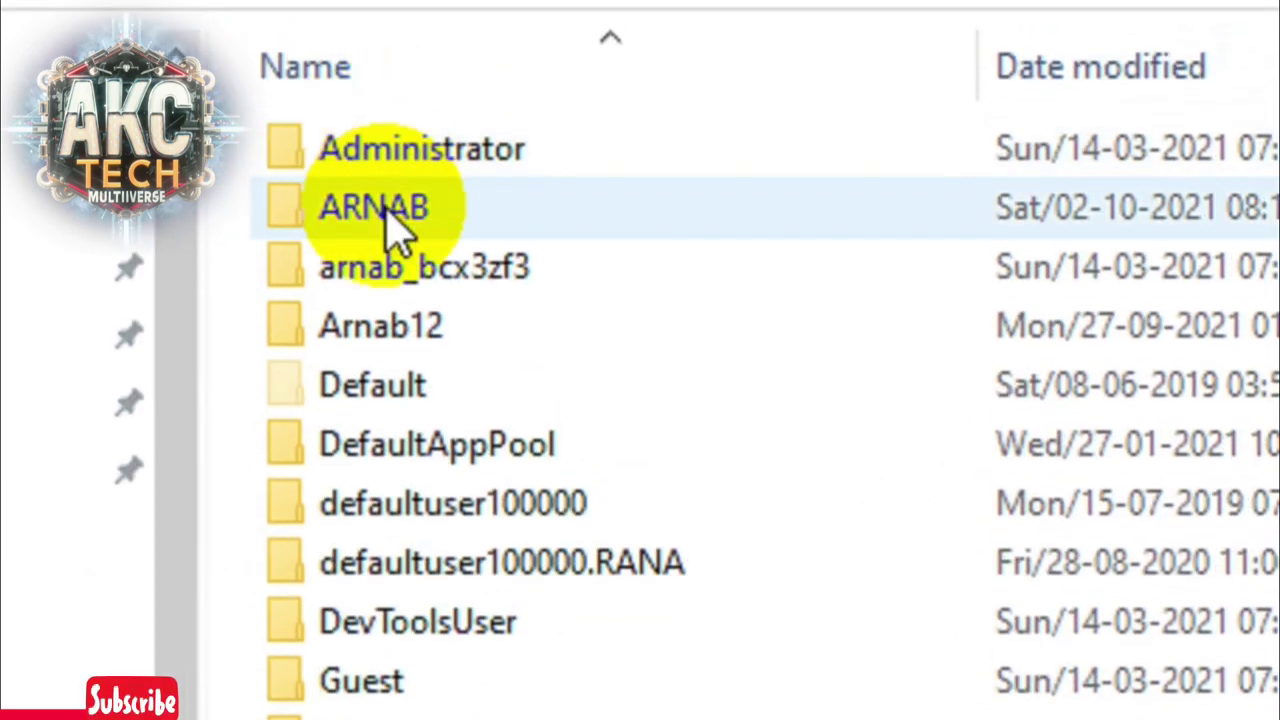
{"action": "left_click", "coordinate": [395, 213]}
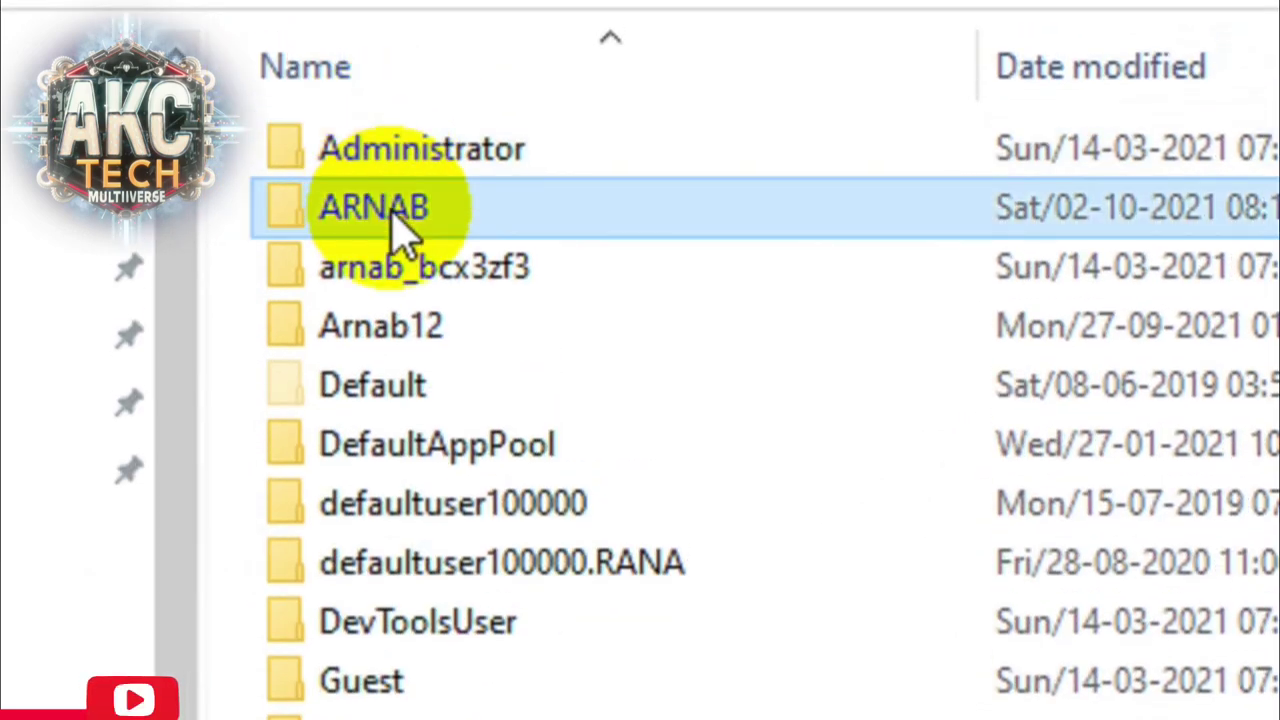
{"action": "double_click", "coordinate": [397, 218]}
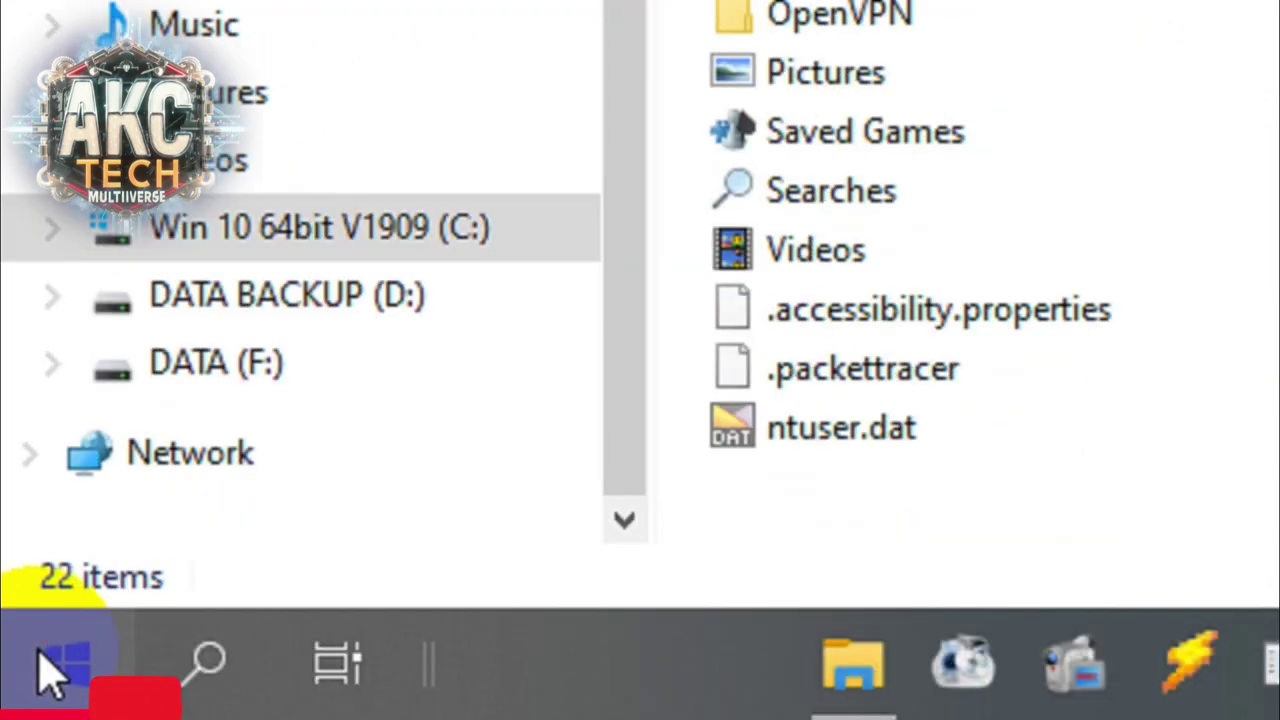
Check the signed-in account's name and reopen the profile folder in Users that matches it.
{"action": "left_click", "coordinate": [62, 665]}
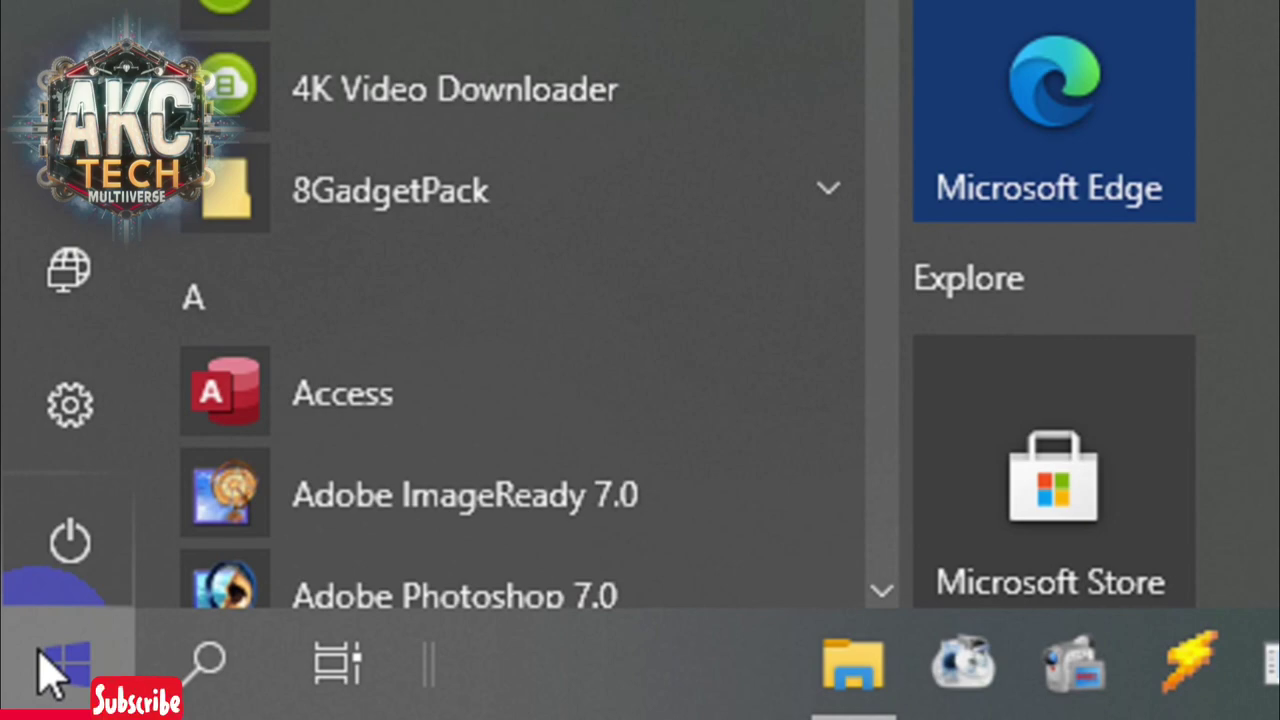
{"action": "mouse_move", "coordinate": [240, 190]}
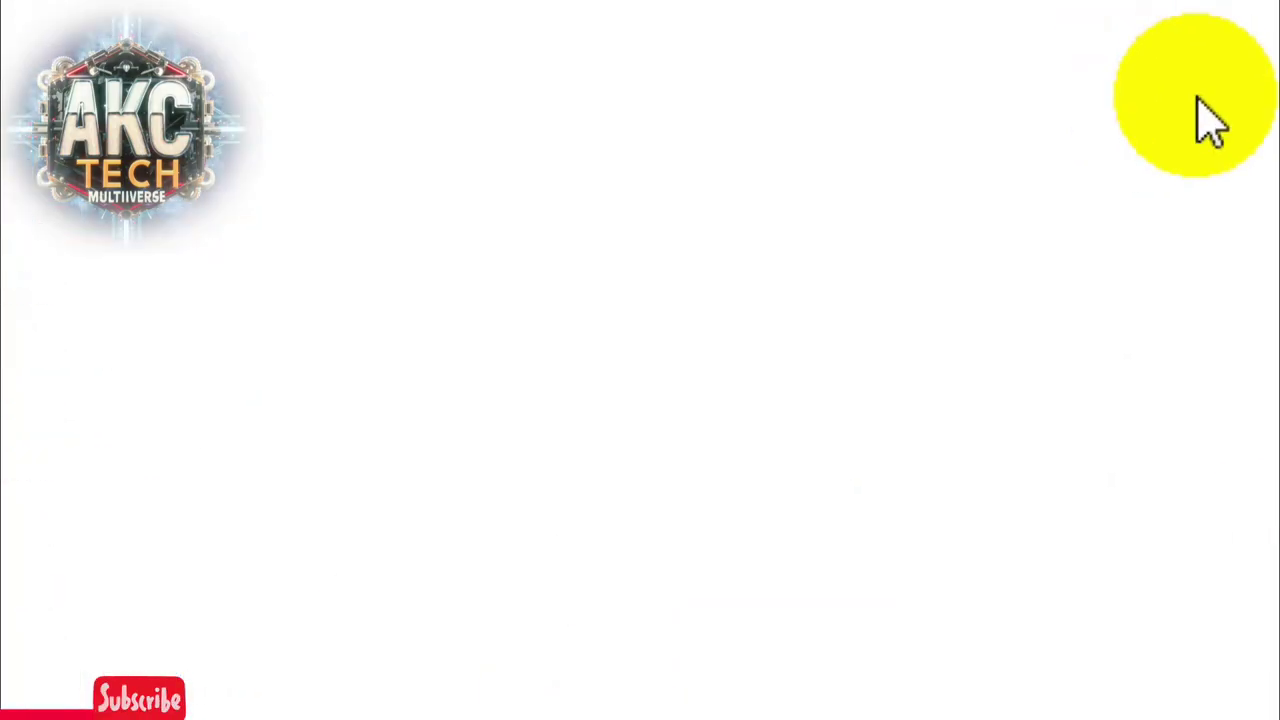
{"action": "left_click", "coordinate": [1112, 140]}
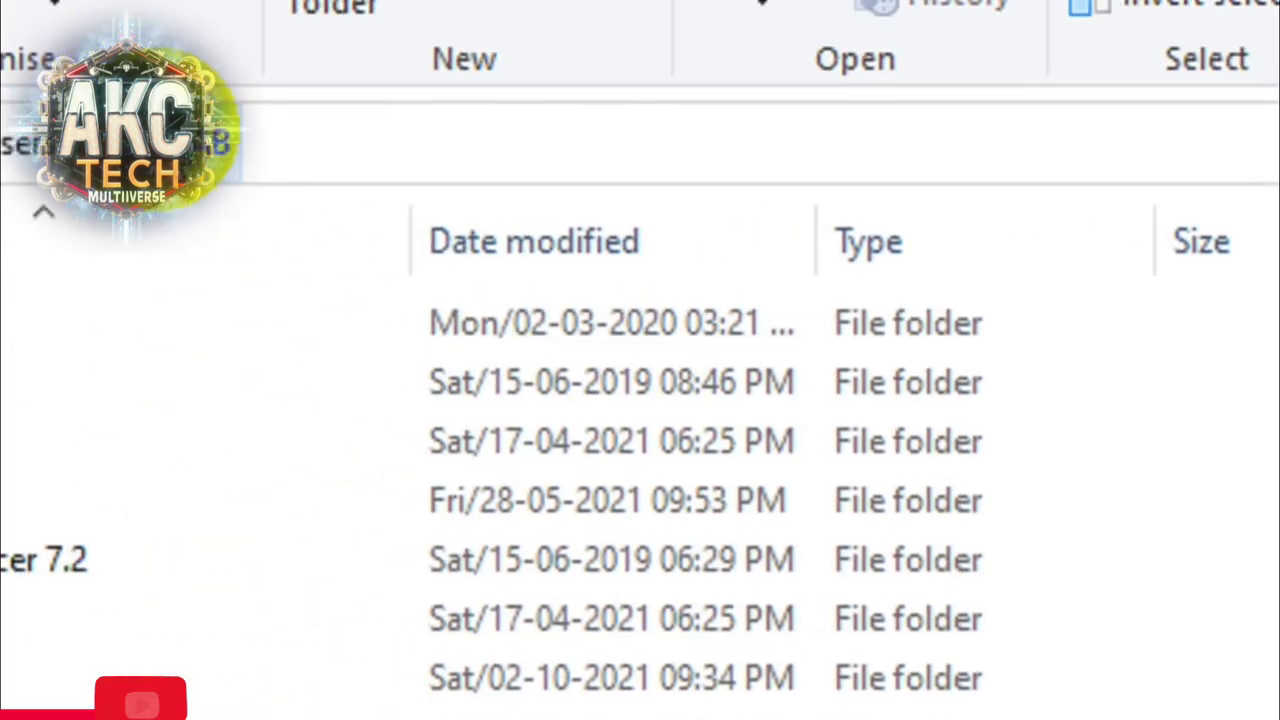
{"action": "left_click", "coordinate": [52, 226]}
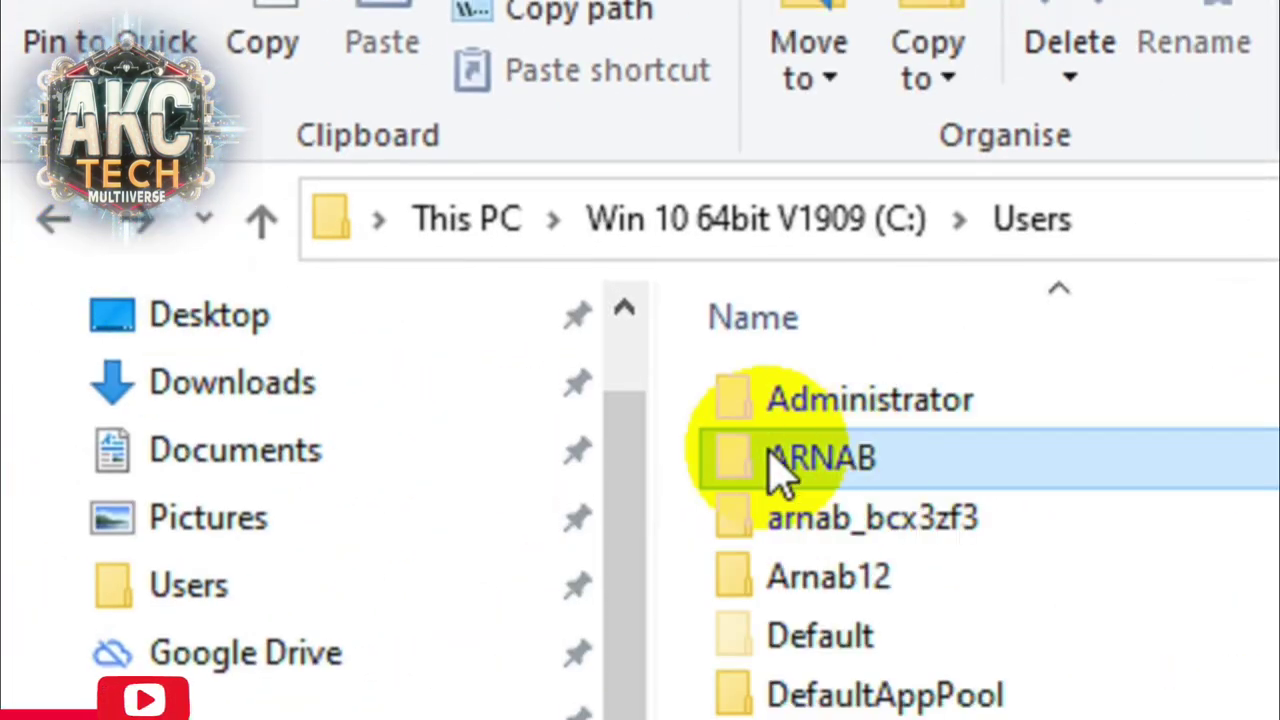
{"action": "double_click", "coordinate": [853, 475]}
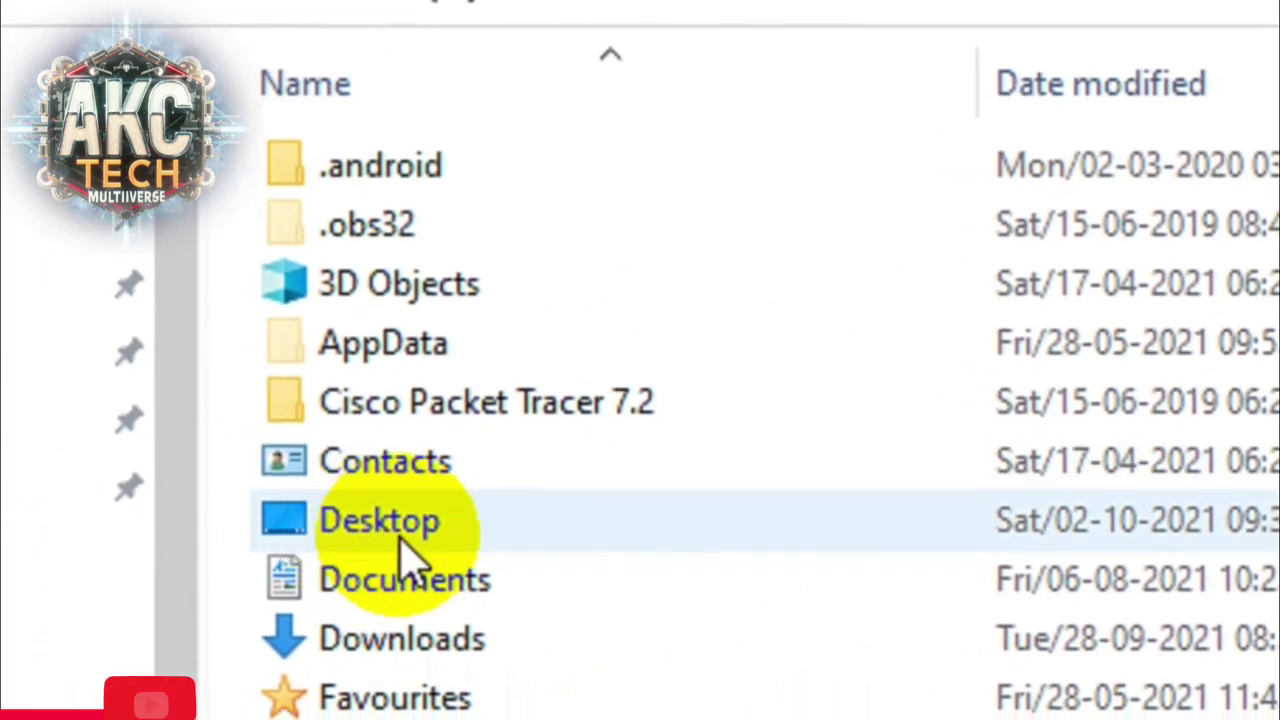
Look through the files in the profile's Desktop folder and return to the profile folder.
{"action": "mouse_move", "coordinate": [410, 555]}
{"action": "left_click", "coordinate": [443, 540]}
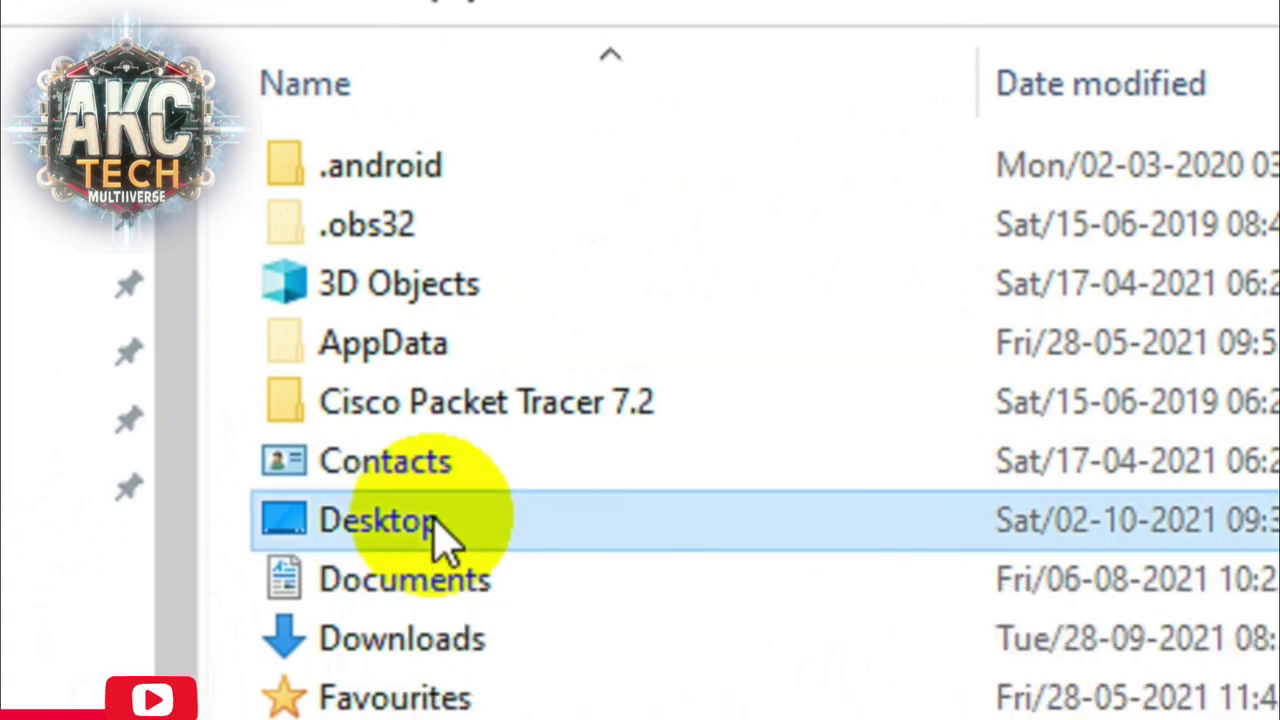
{"action": "double_click", "coordinate": [433, 519]}
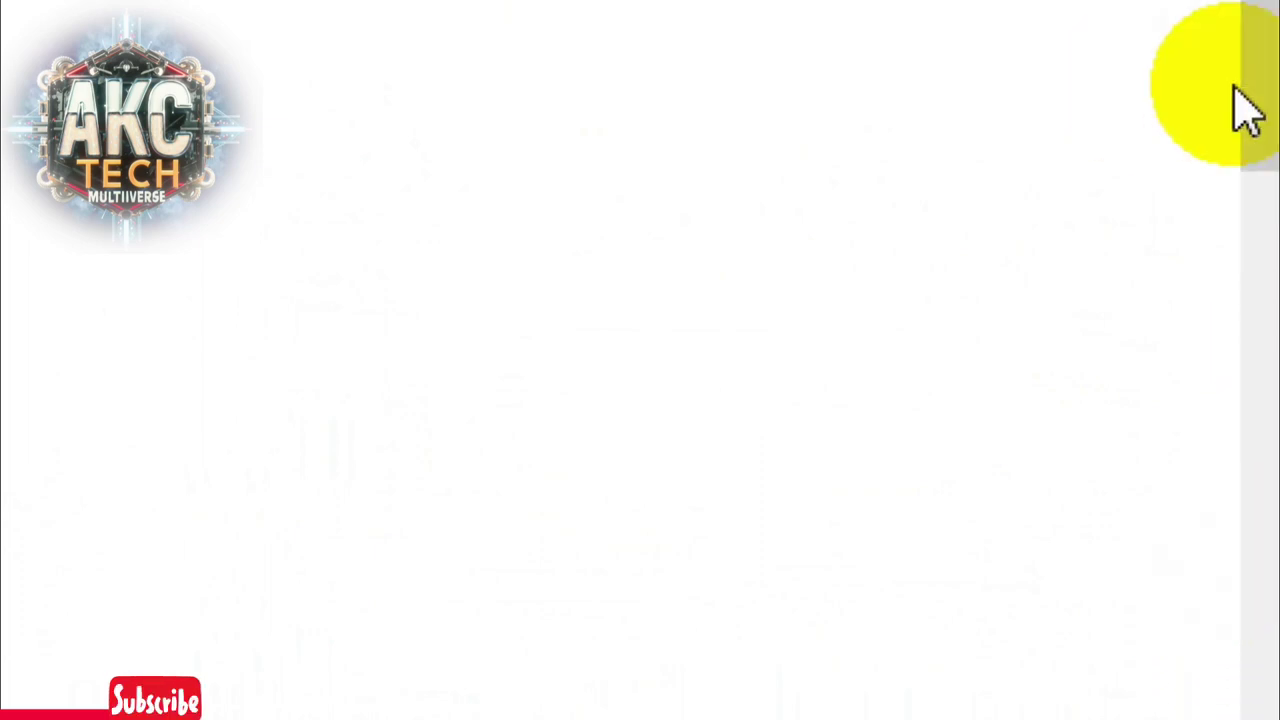
{"action": "left_click_drag", "start_coordinate": [1268, 160], "coordinate": [1195, 640]}
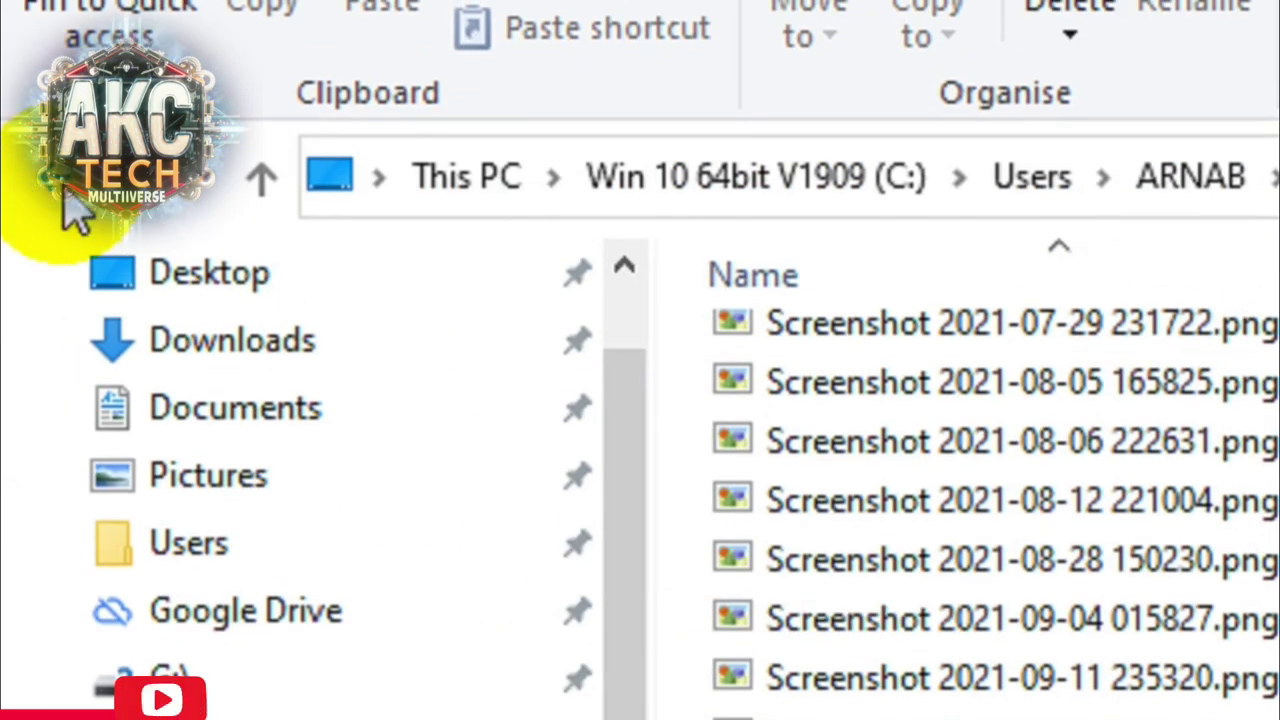
{"action": "left_click", "coordinate": [75, 215]}
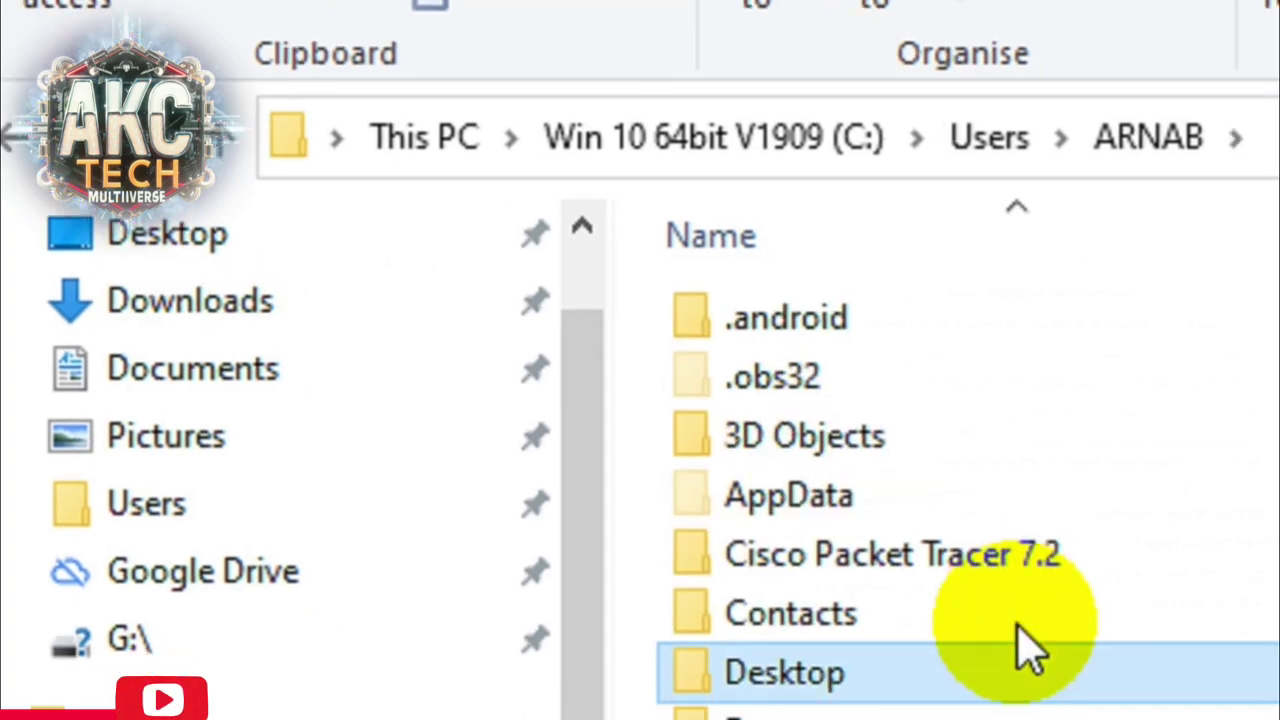
Copy the Desktop folder from the user's profile folder.
{"action": "left_click", "coordinate": [1050, 700]}
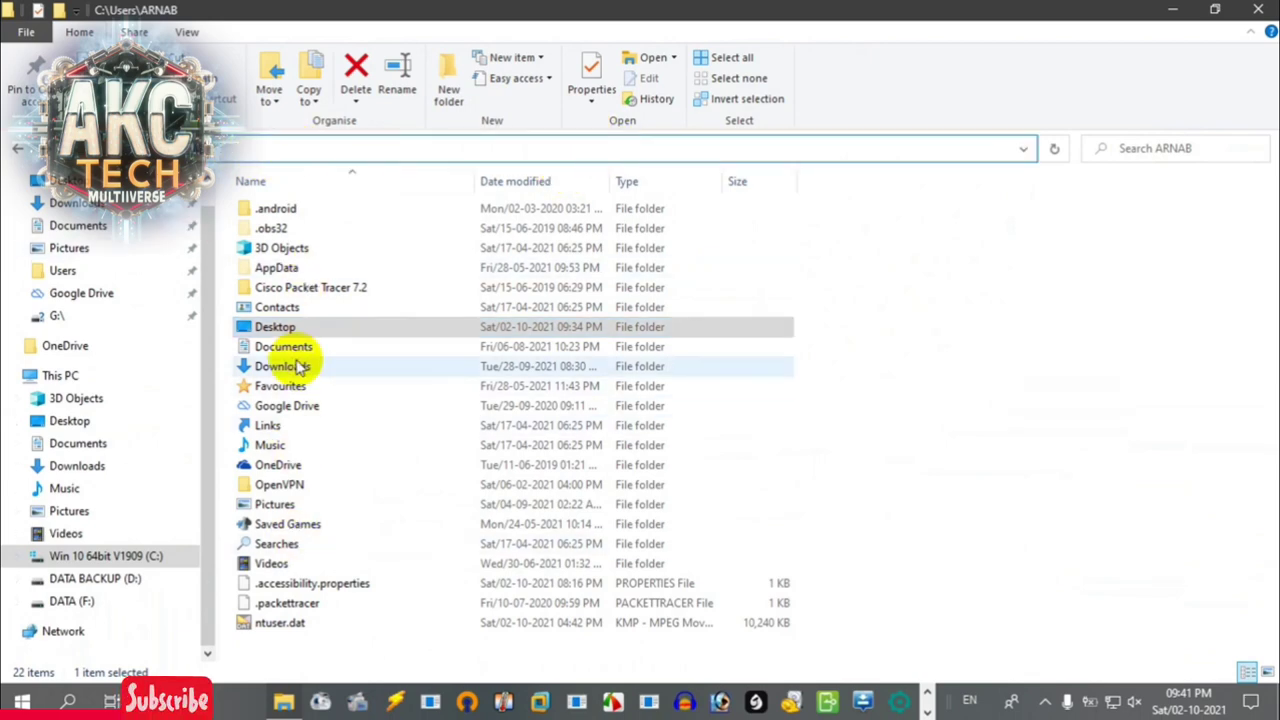
{"action": "left_click", "coordinate": [268, 330]}
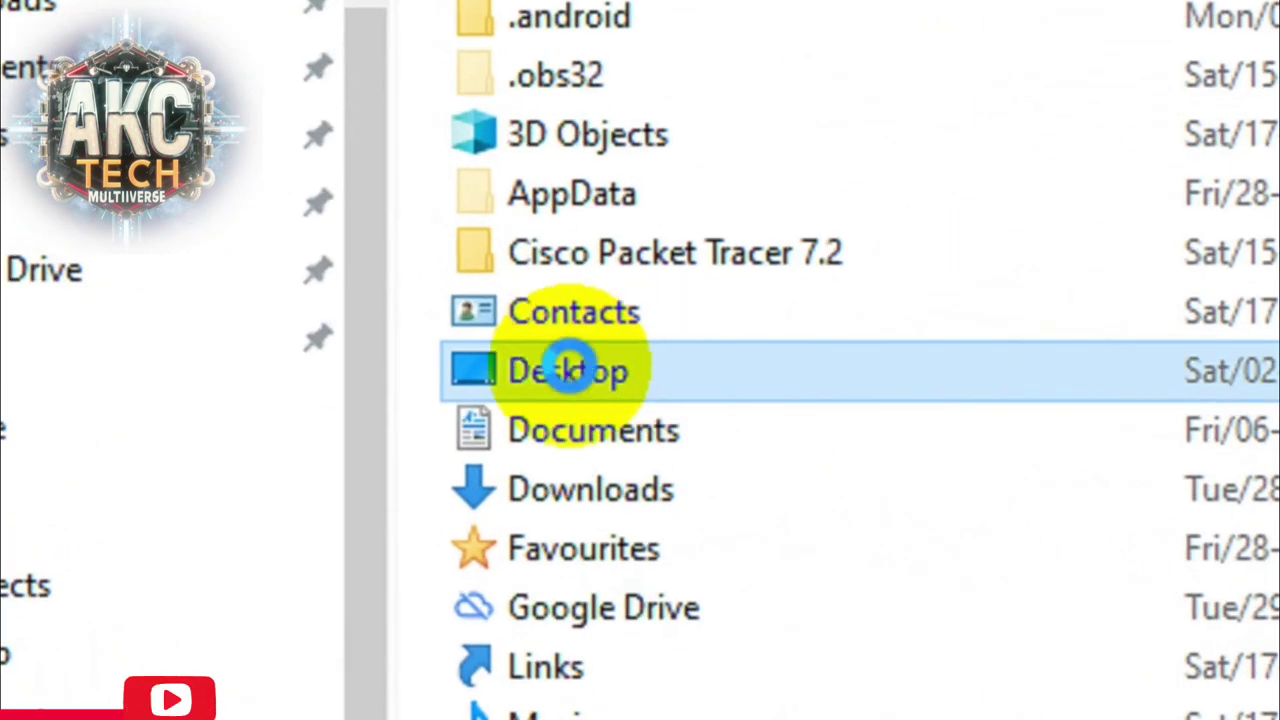
{"action": "right_click", "coordinate": [567, 368]}
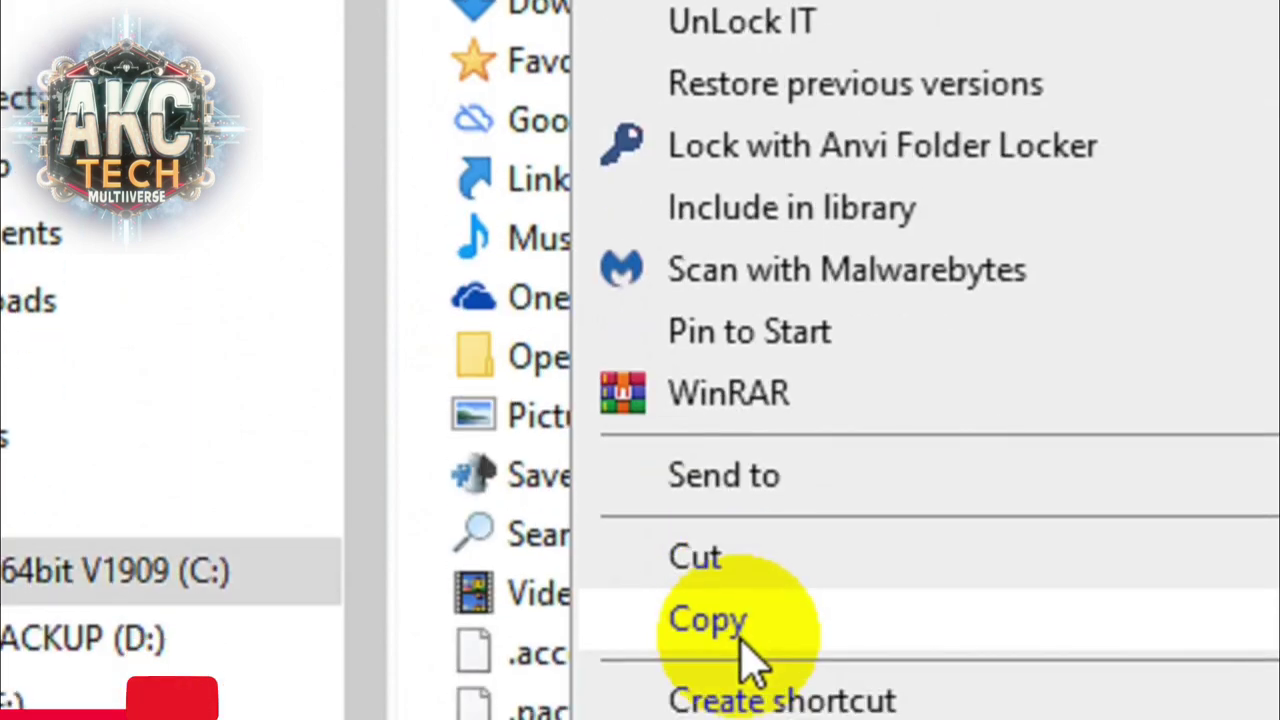
{"action": "left_click", "coordinate": [751, 550]}
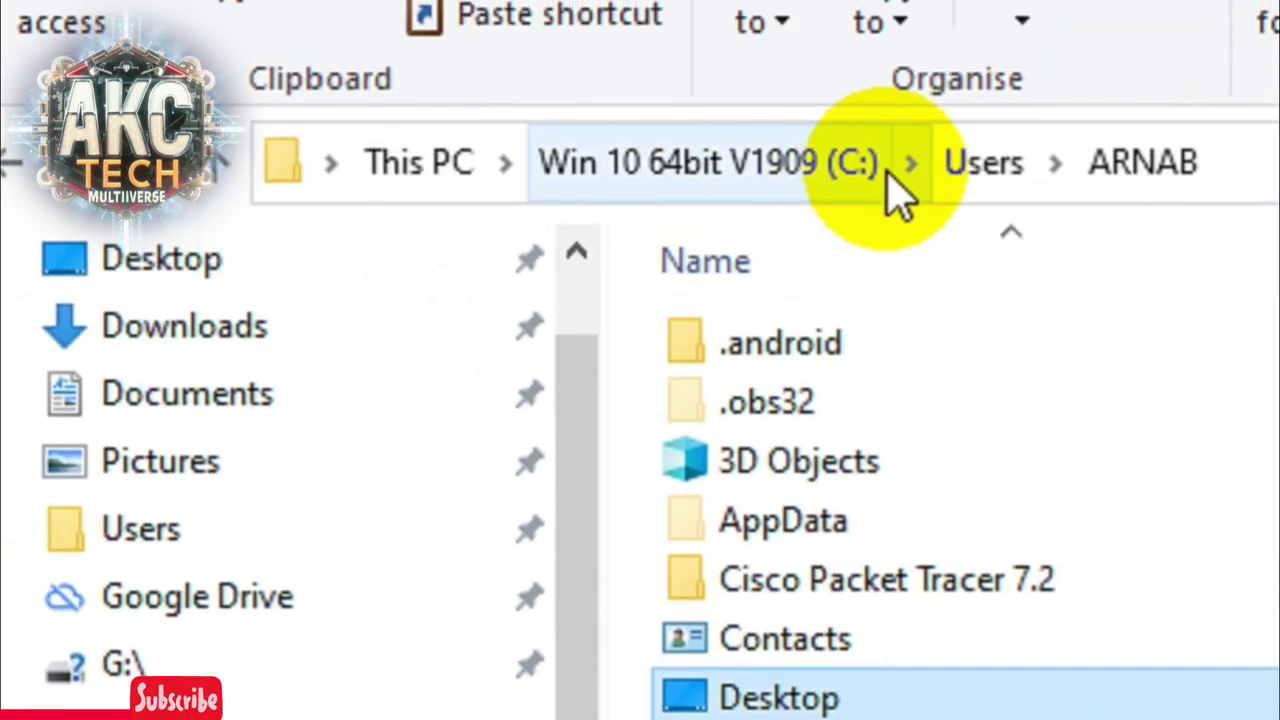
Create a folder on DATA BACKUP (D:) named "Laptop profile backup of" followed by the profile owner's name.
{"action": "left_click", "coordinate": [506, 180]}
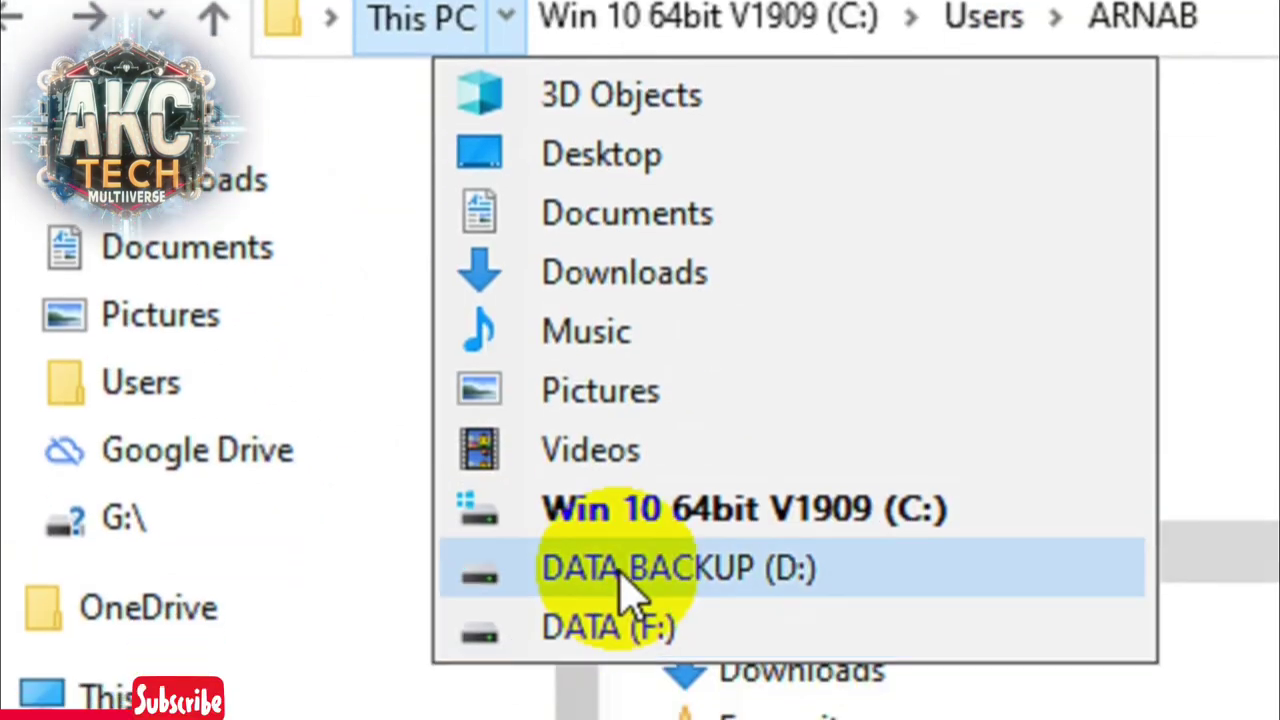
{"action": "left_click", "coordinate": [551, 583]}
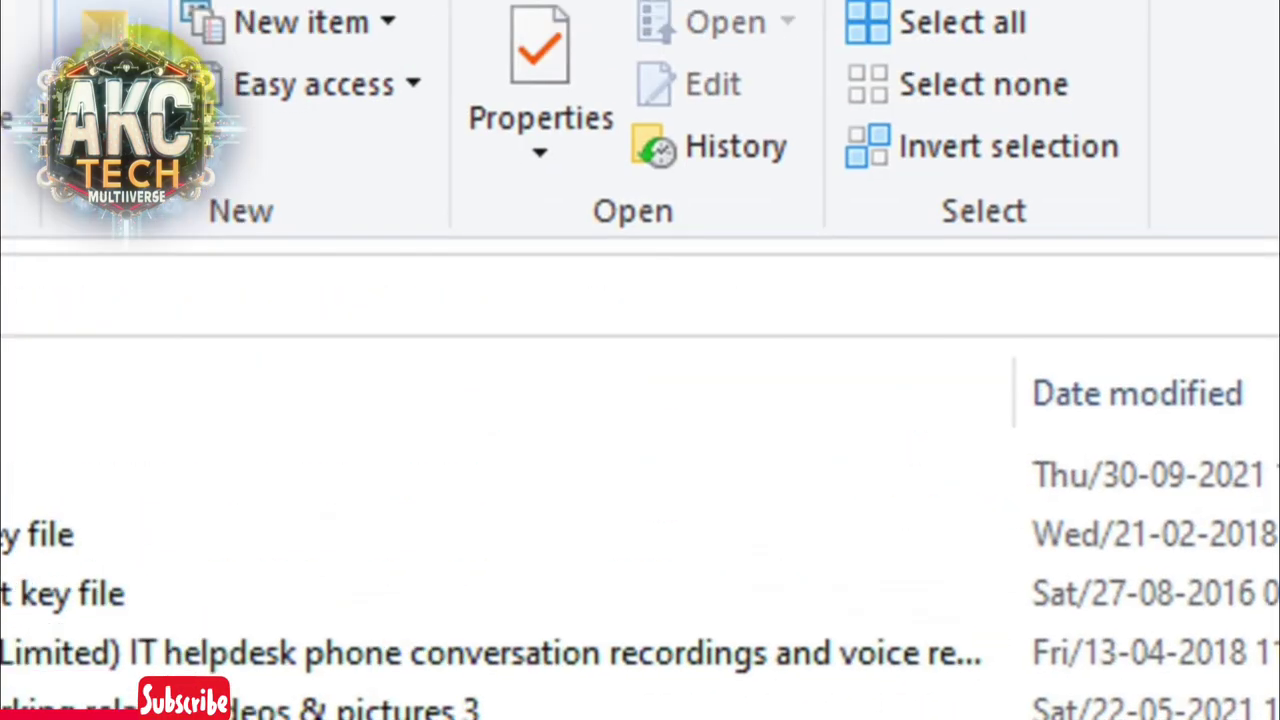
{"action": "left_click", "coordinate": [250, 170]}
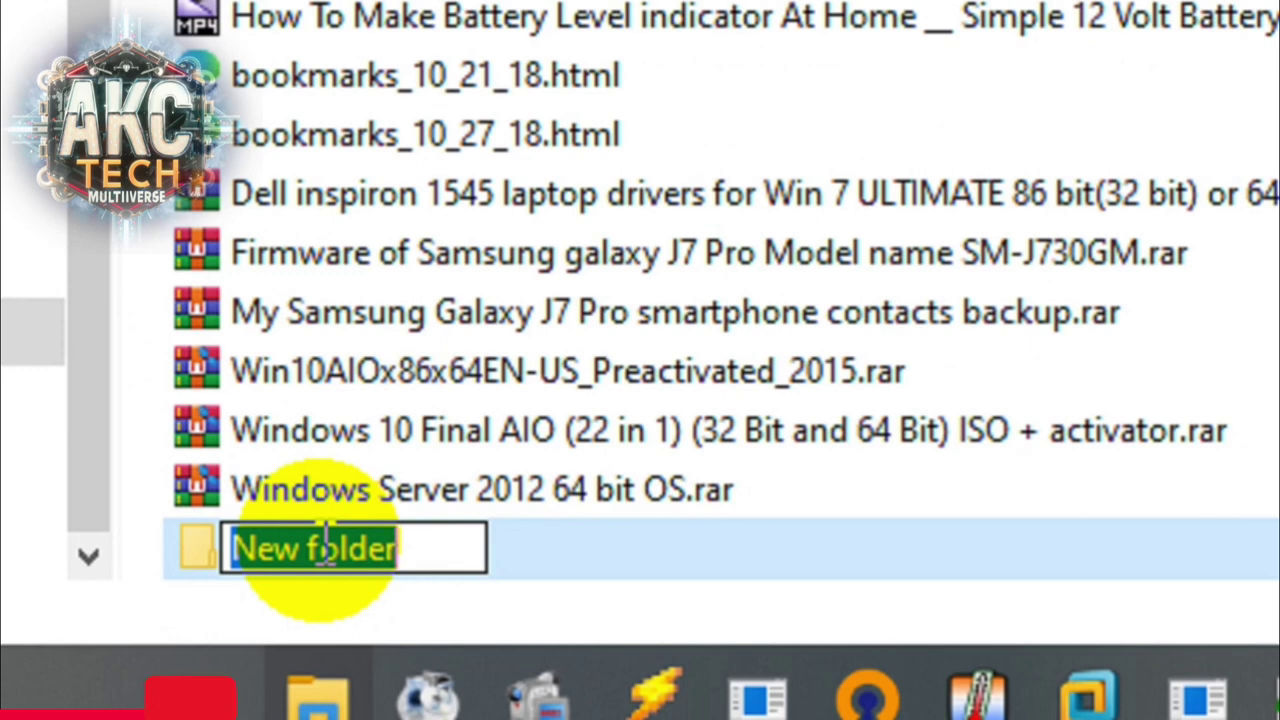
{"action": "type", "text": "4"}
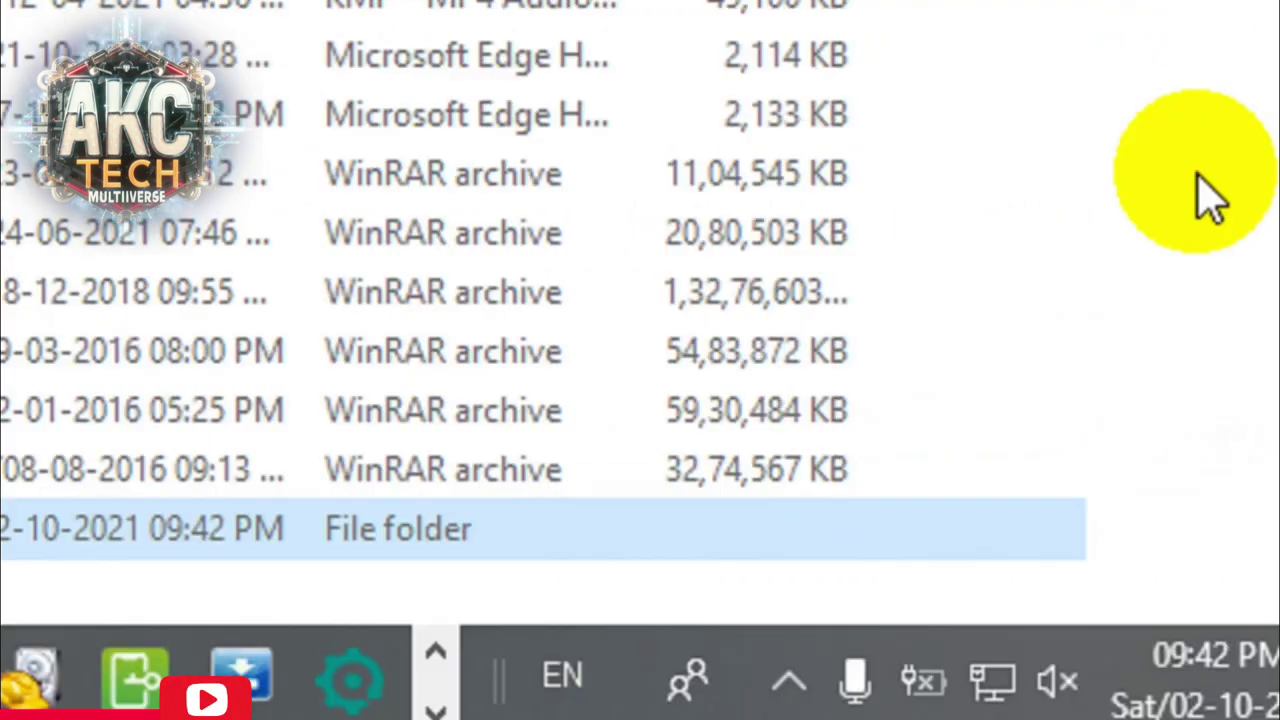
{"action": "left_click", "coordinate": [1145, 216]}
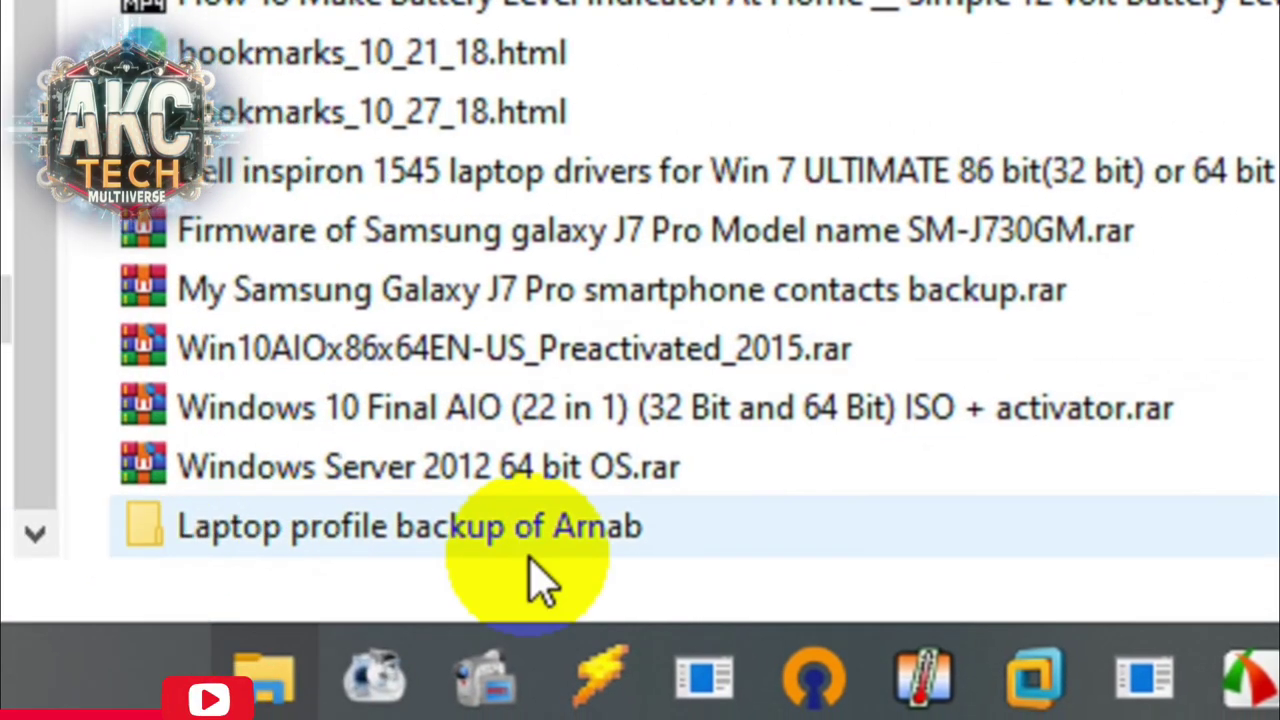
Paste the copied Desktop folder into the new laptop profile backup folder on DATA BACKUP (D:).
{"action": "left_click", "coordinate": [515, 540]}
{"action": "left_click", "coordinate": [577, 530]}
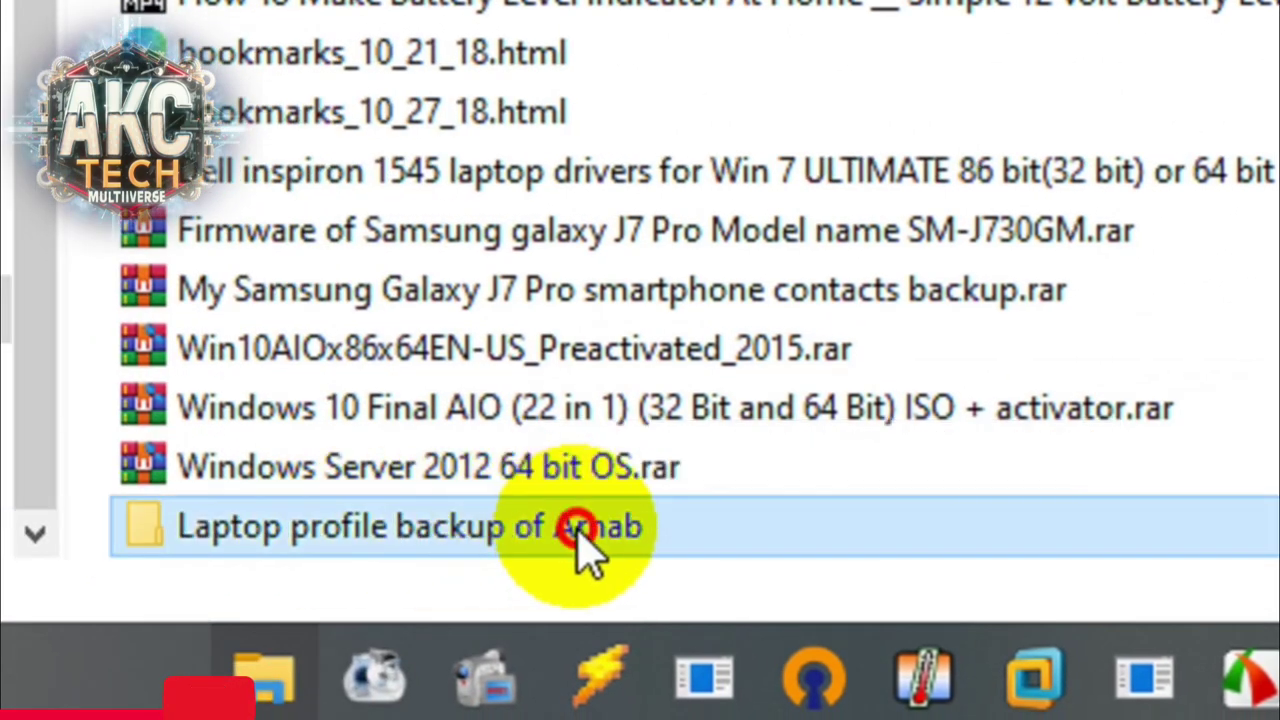
{"action": "double_click", "coordinate": [577, 532]}
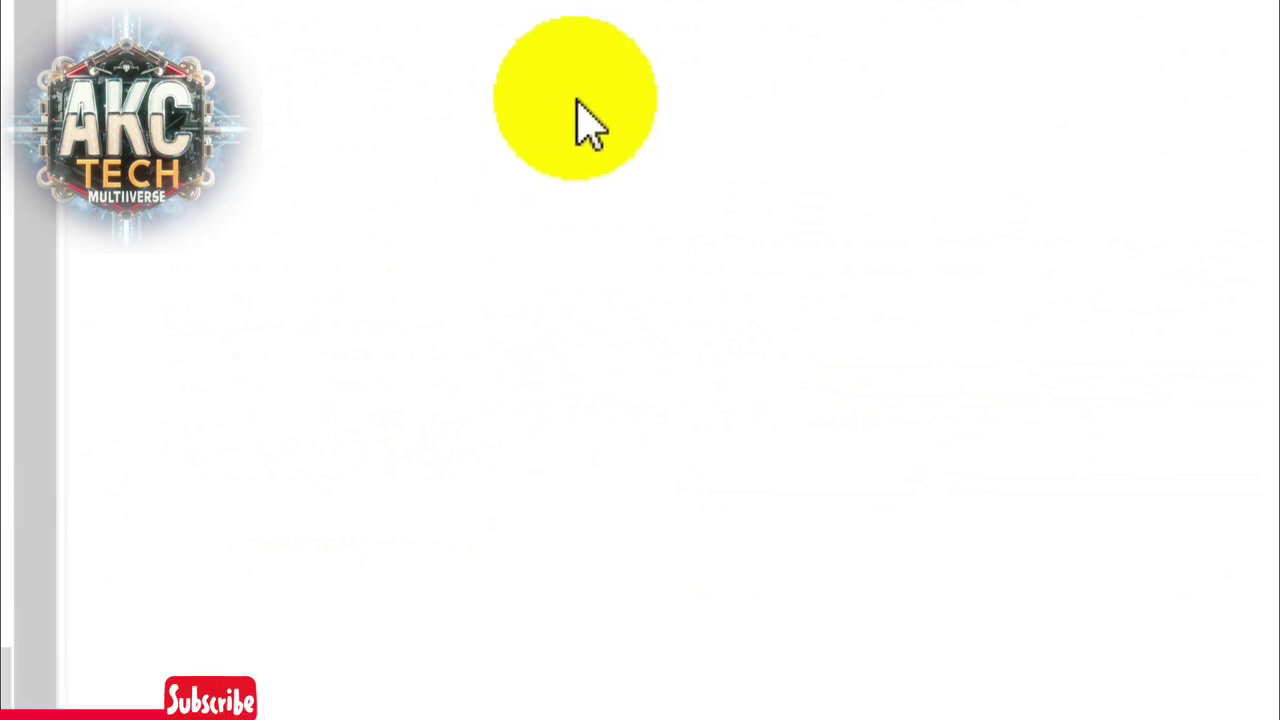
{"action": "right_click", "coordinate": [572, 186]}
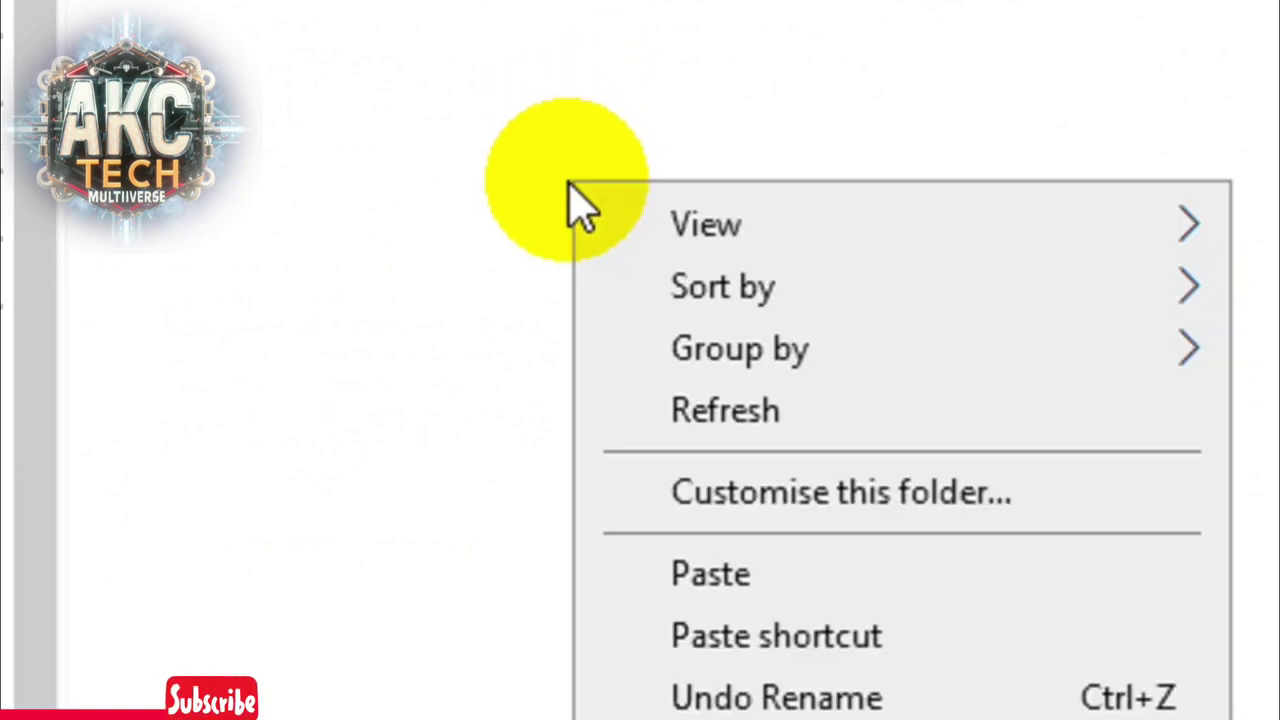
{"action": "left_click", "coordinate": [712, 585]}
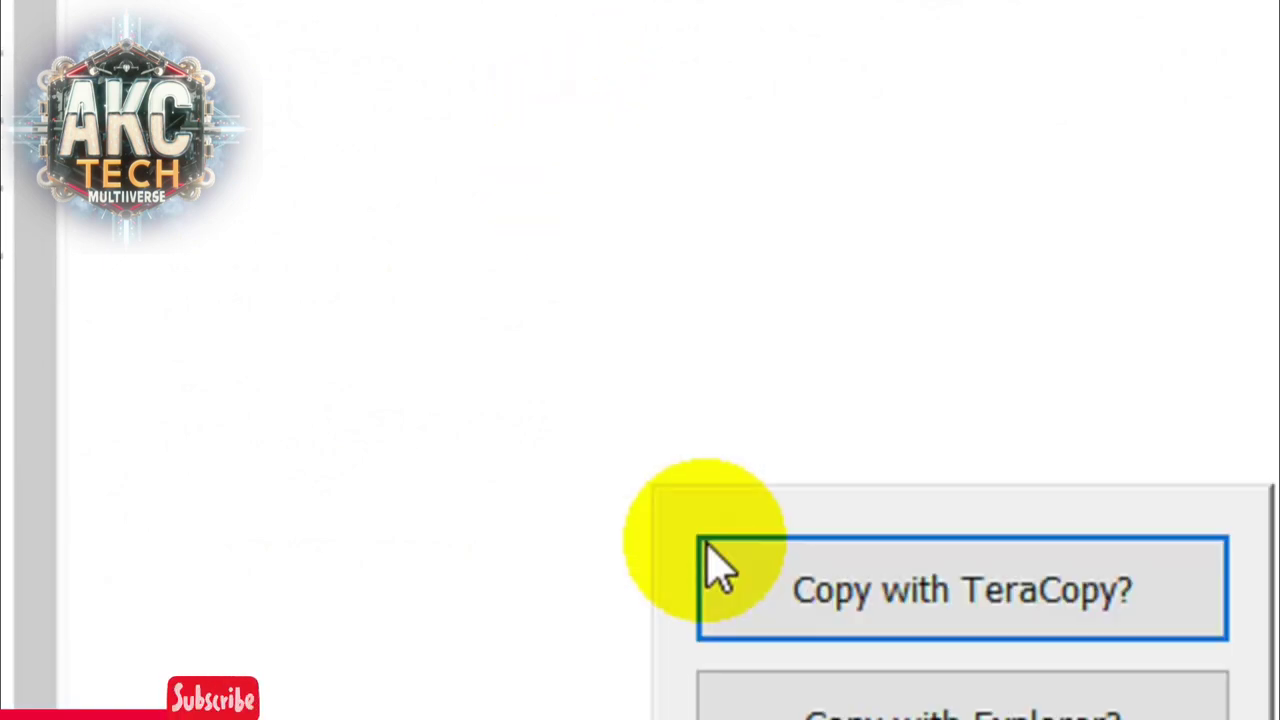
{"action": "left_click", "coordinate": [950, 531]}
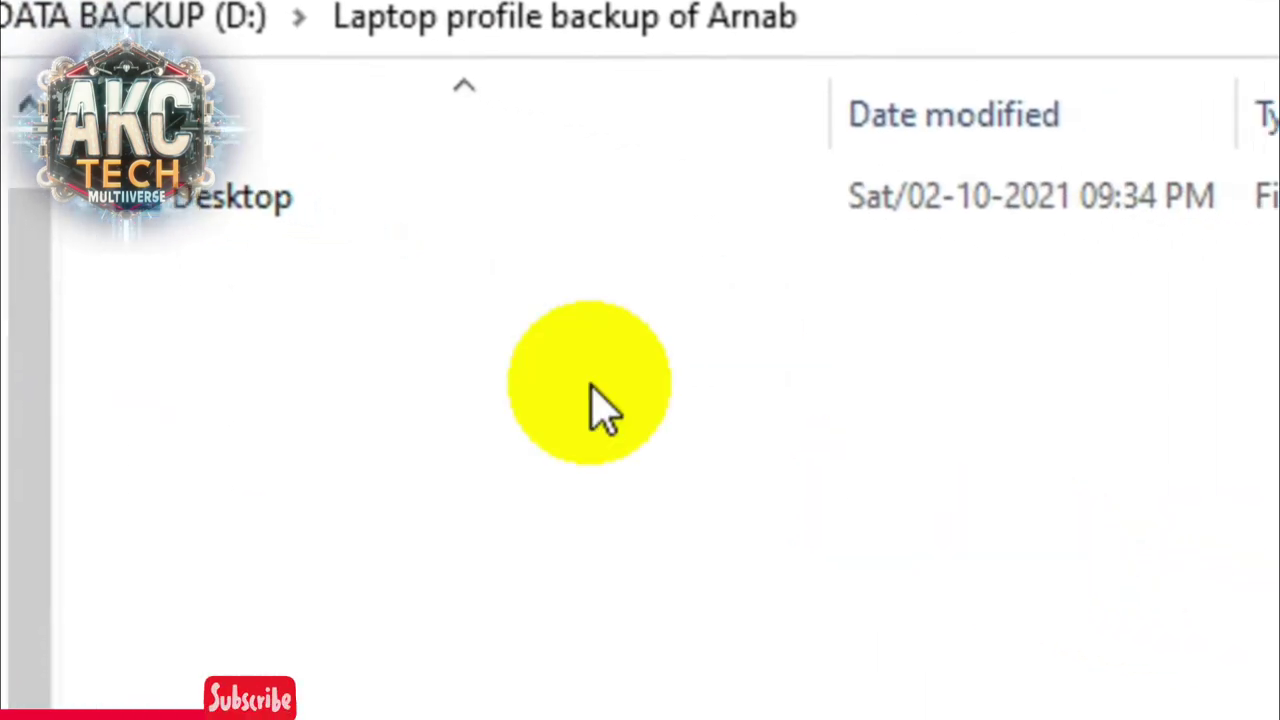
Check the contents of the Desktop folder in the backup, return to the backup folder and minimize the window.
{"action": "left_click", "coordinate": [248, 211]}
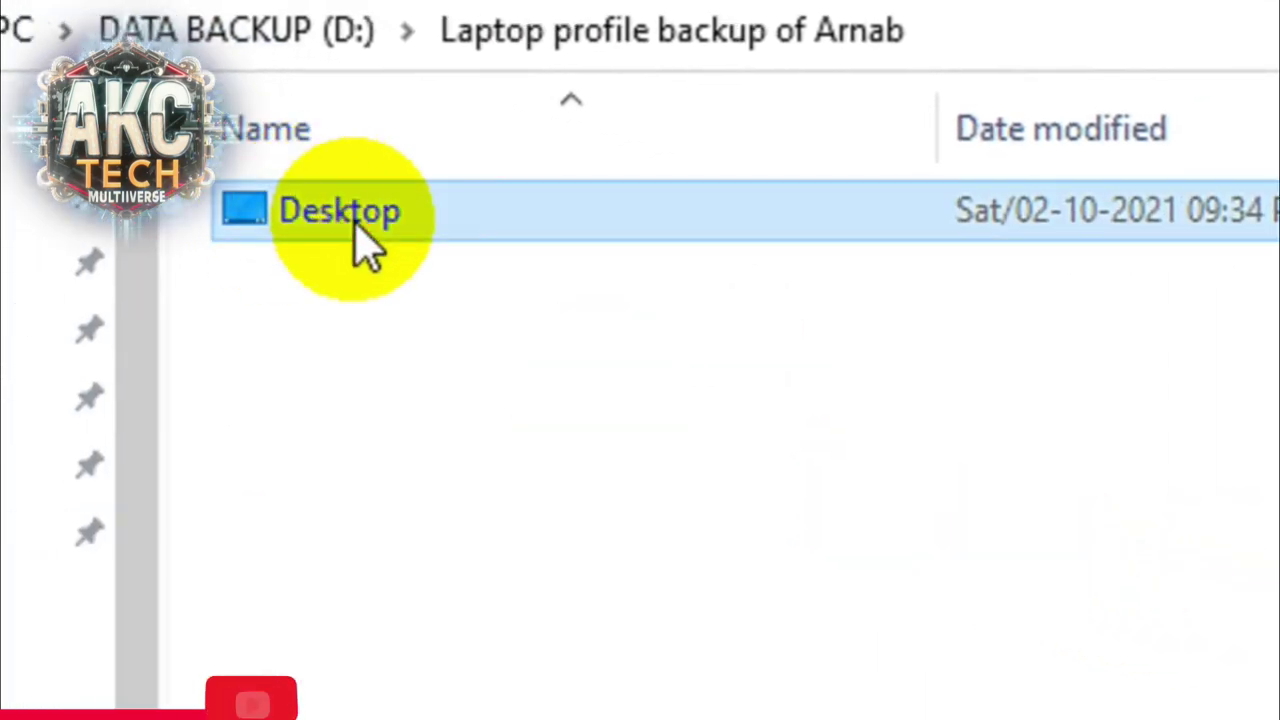
{"action": "double_click", "coordinate": [365, 240]}
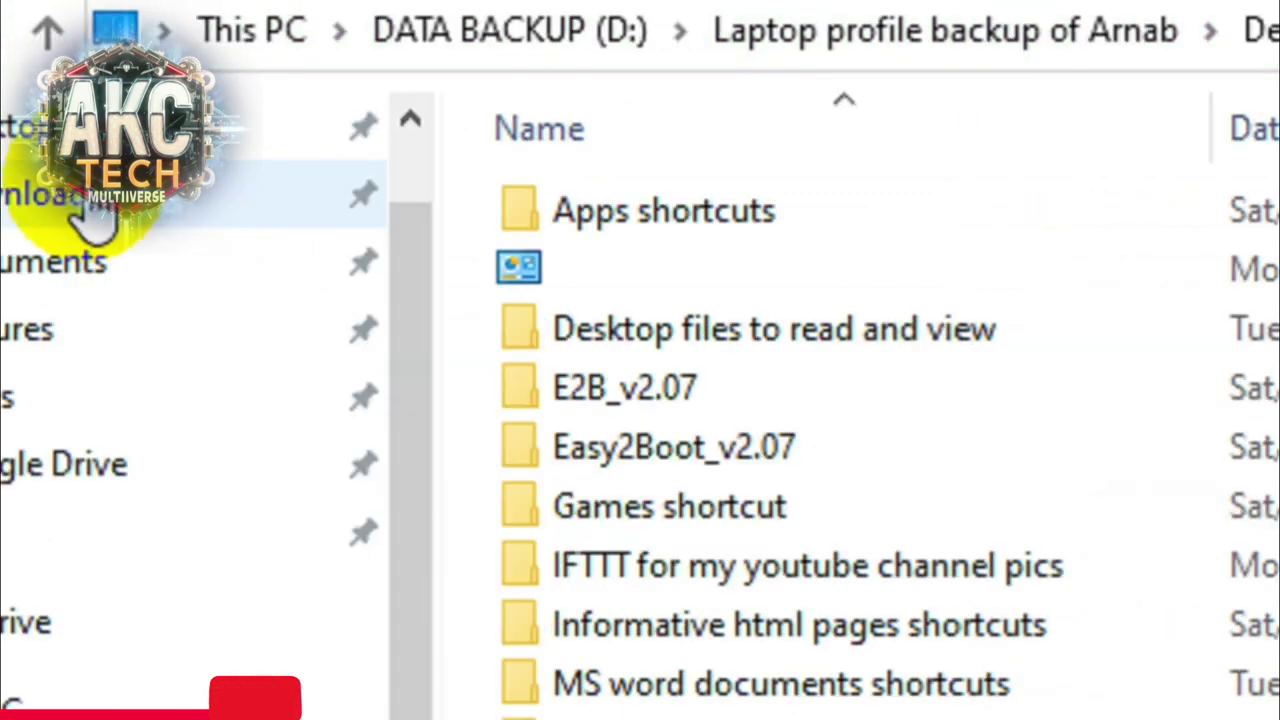
{"action": "key", "text": "alt+Up"}
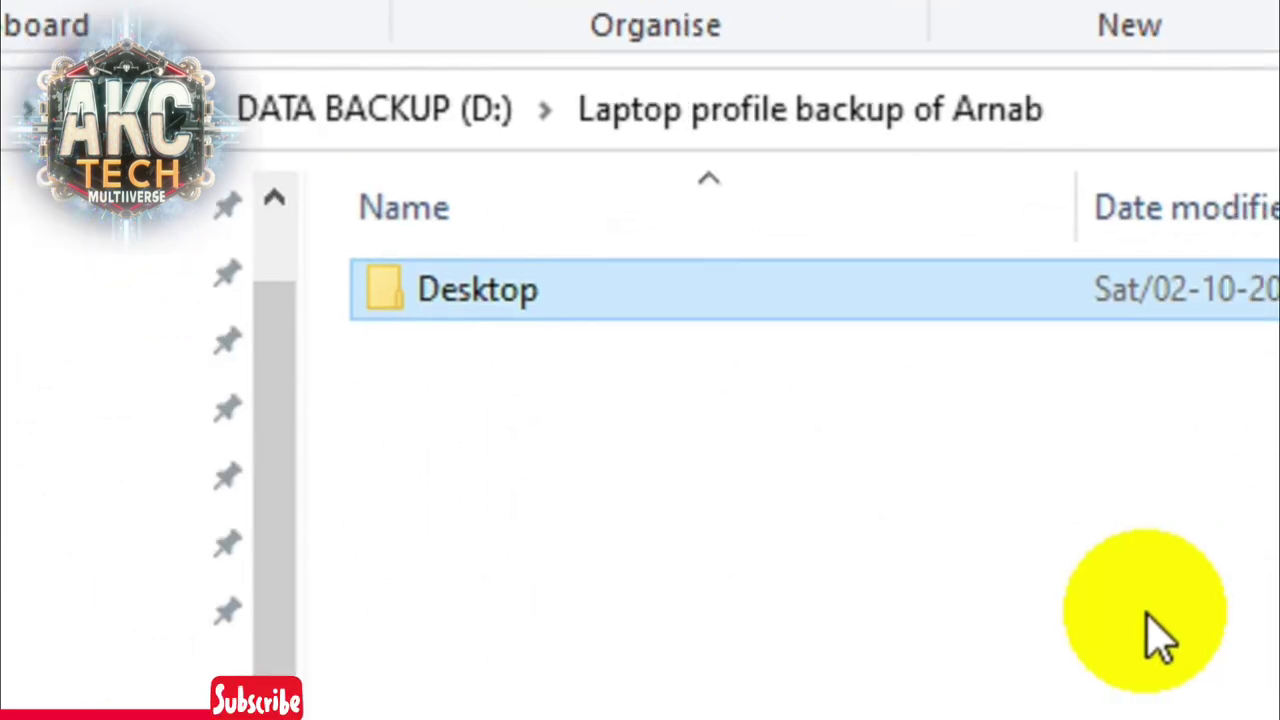
{"action": "left_click", "coordinate": [1160, 640]}
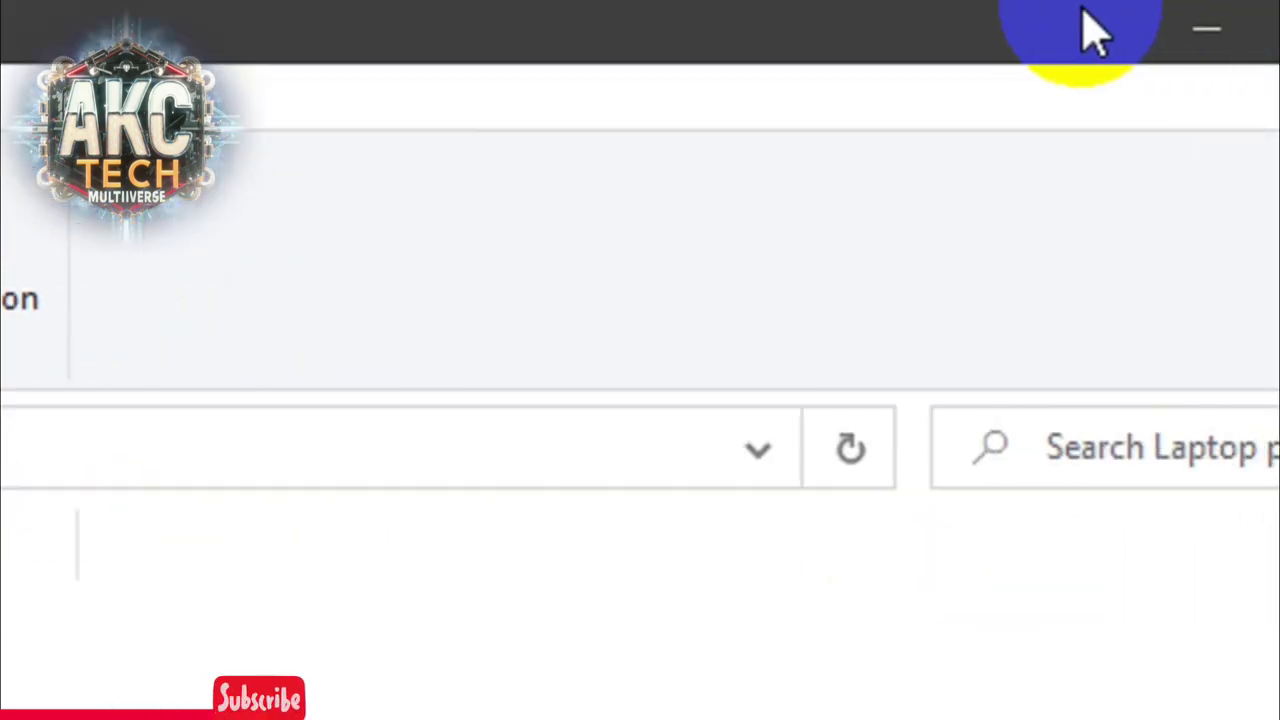
{"action": "left_click", "coordinate": [1235, 28]}
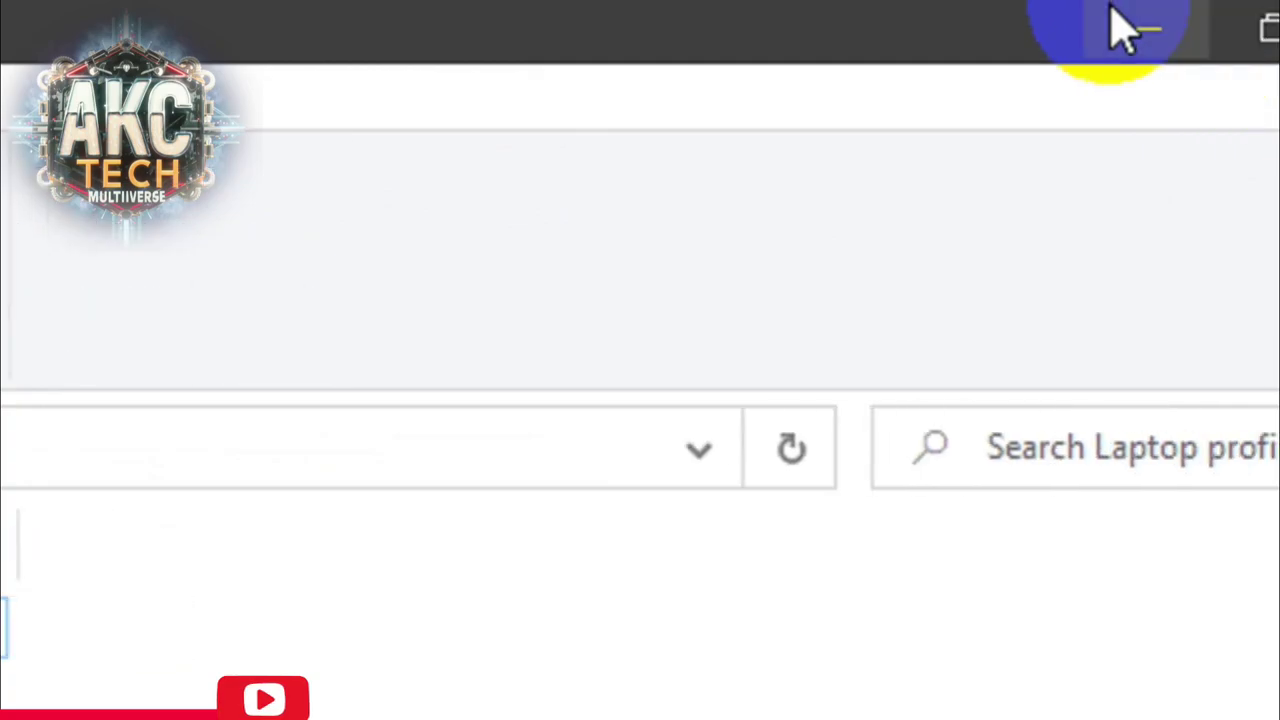
{"action": "left_click", "coordinate": [1114, 29]}
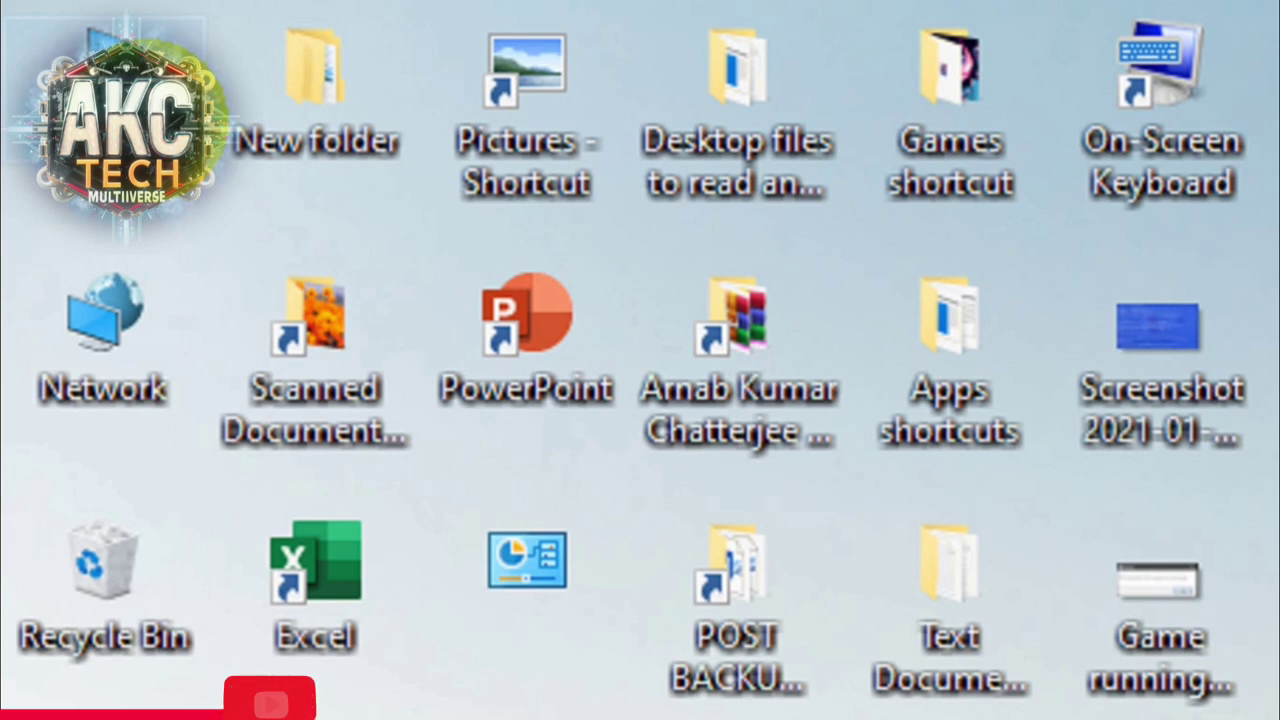
Open a new maximized File Explorer window and go to the user's profile folder in Users on the C: drive.
{"action": "key", "text": "super+e"}
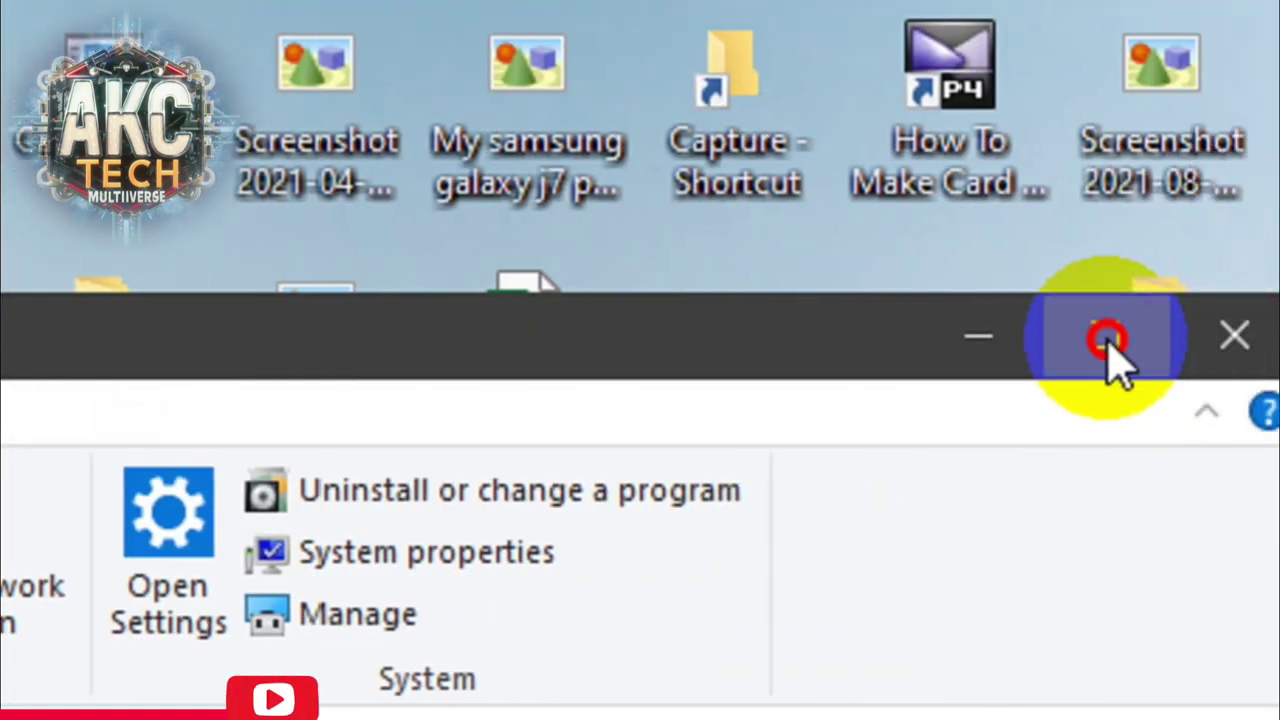
{"action": "left_click", "coordinate": [1110, 345]}
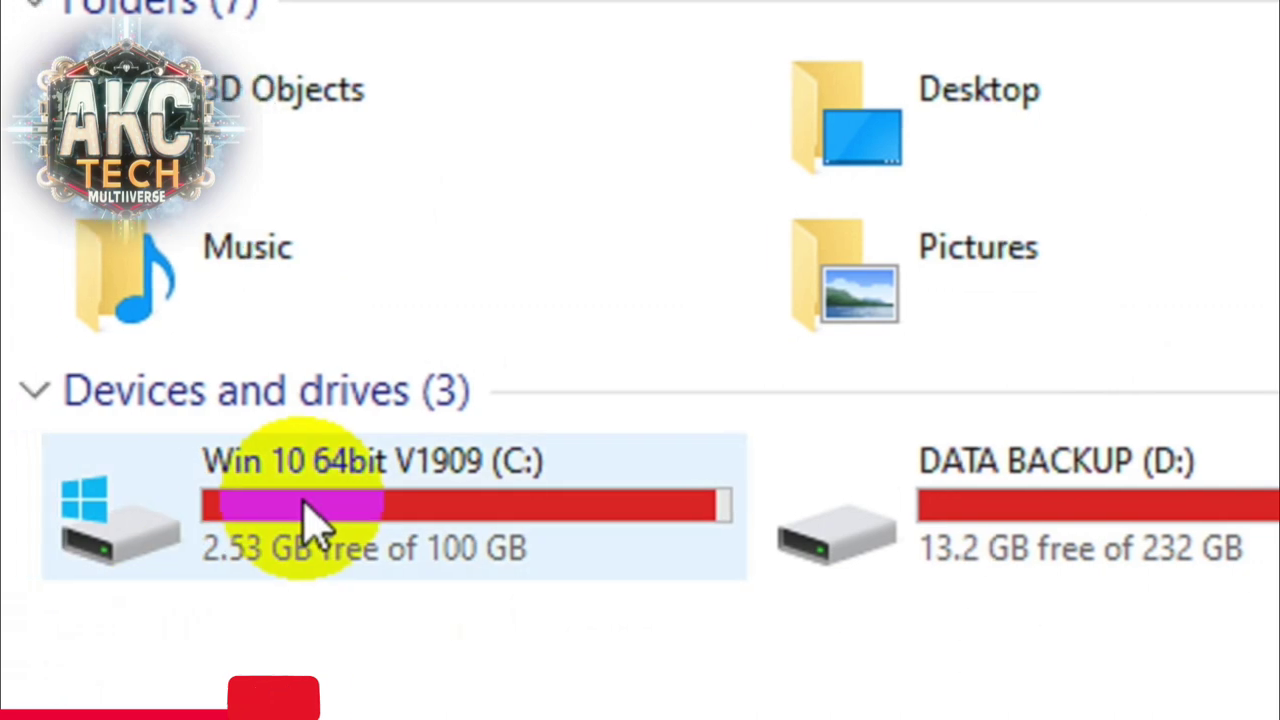
{"action": "mouse_move", "coordinate": [375, 525]}
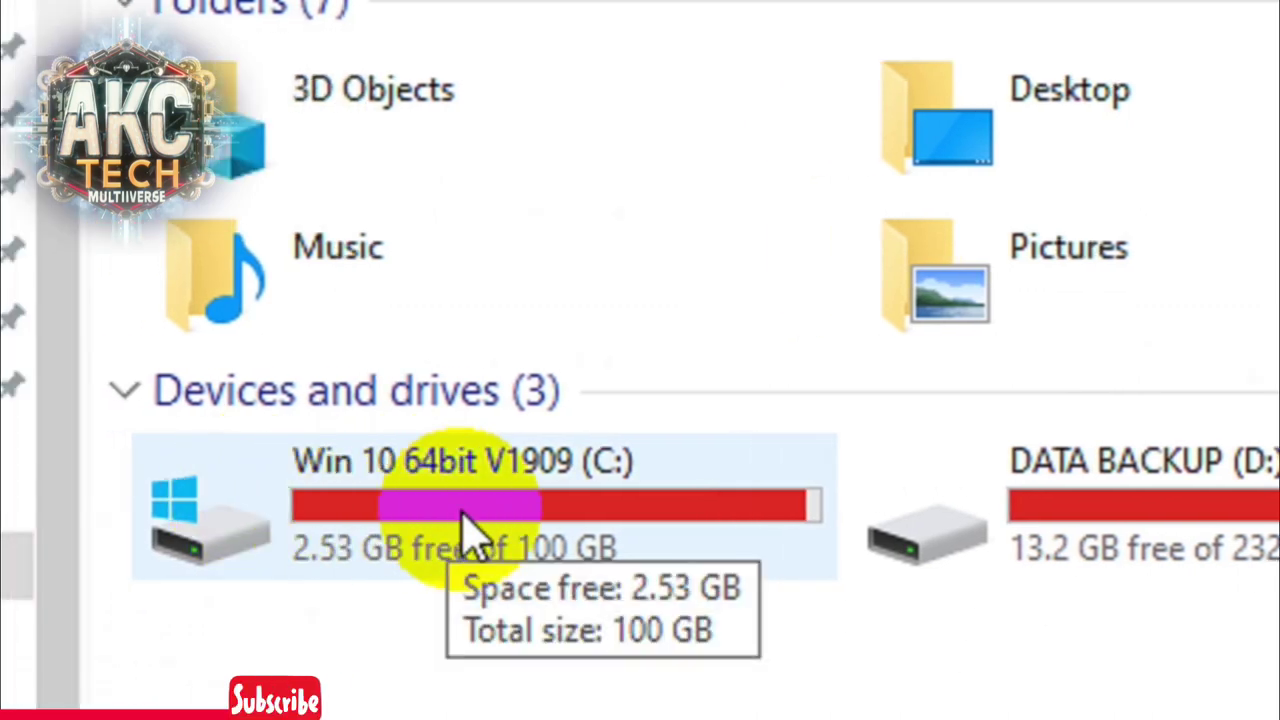
{"action": "left_click", "coordinate": [470, 530]}
{"action": "double_click", "coordinate": [470, 530]}
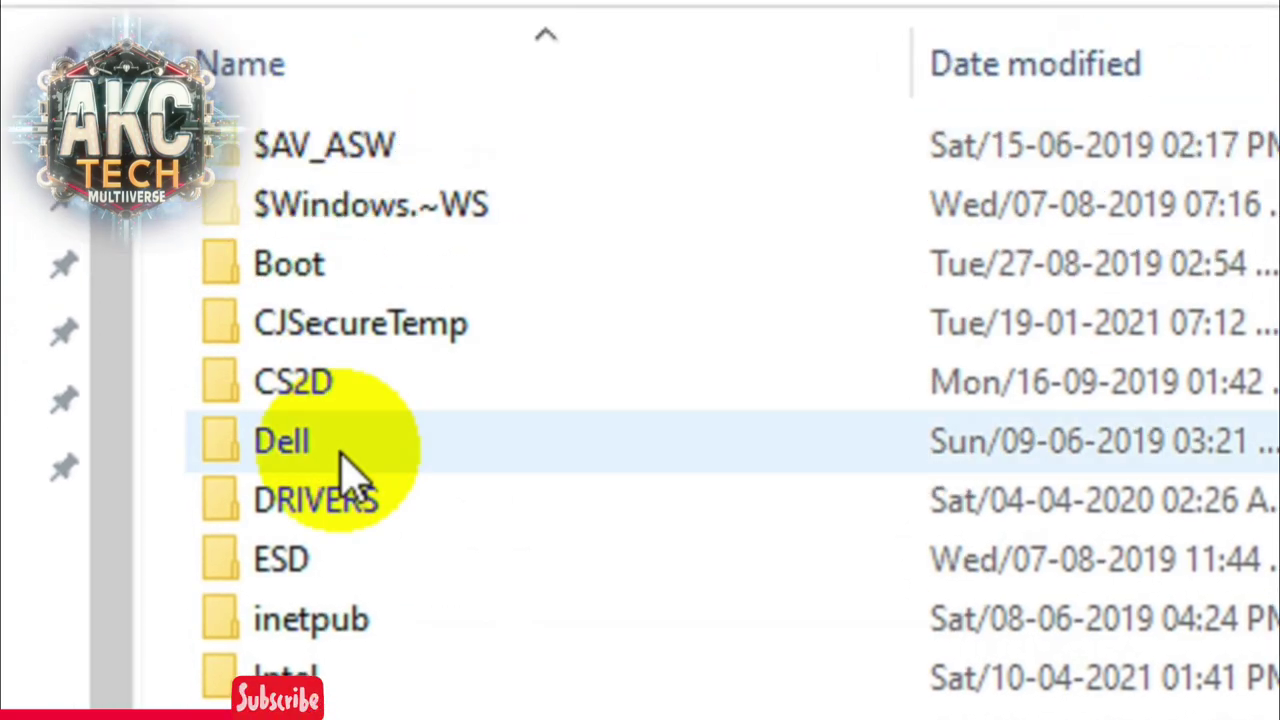
{"action": "scroll", "coordinate": [337, 663], "scroll_direction": "down", "scroll_amount": 3}
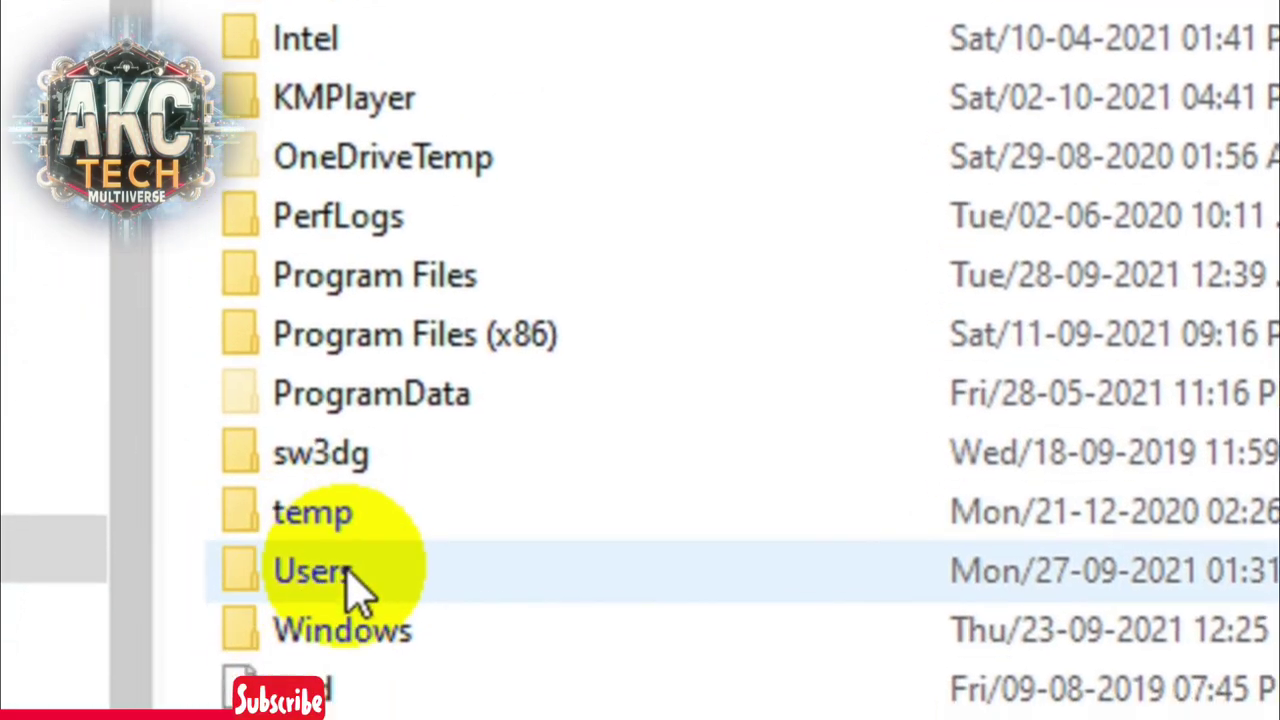
{"action": "left_click", "coordinate": [328, 622]}
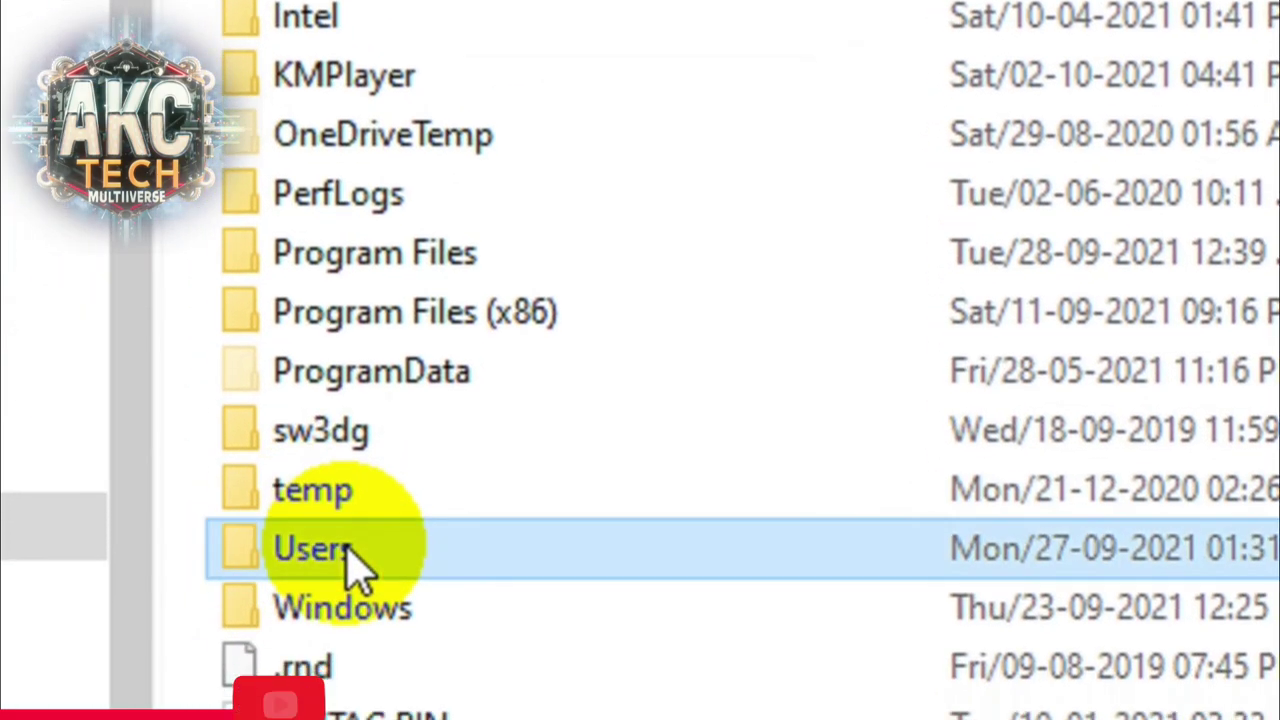
{"action": "double_click", "coordinate": [347, 550]}
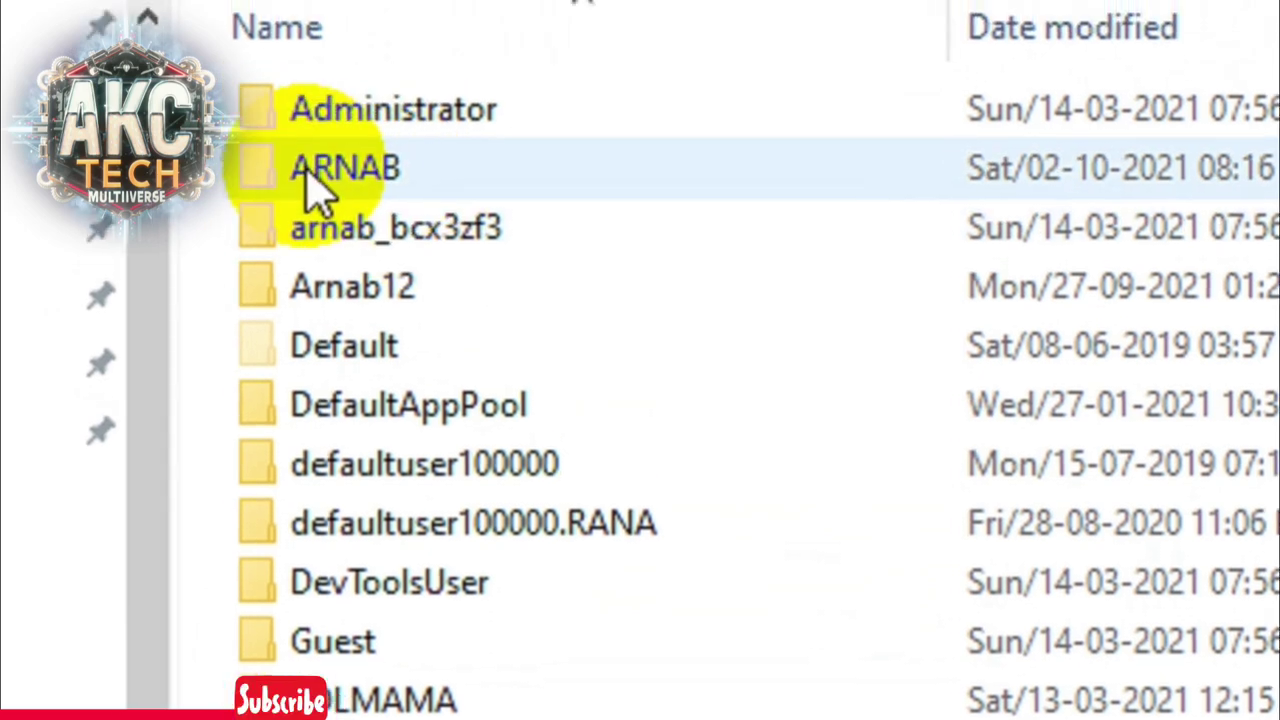
{"action": "double_click", "coordinate": [318, 192]}
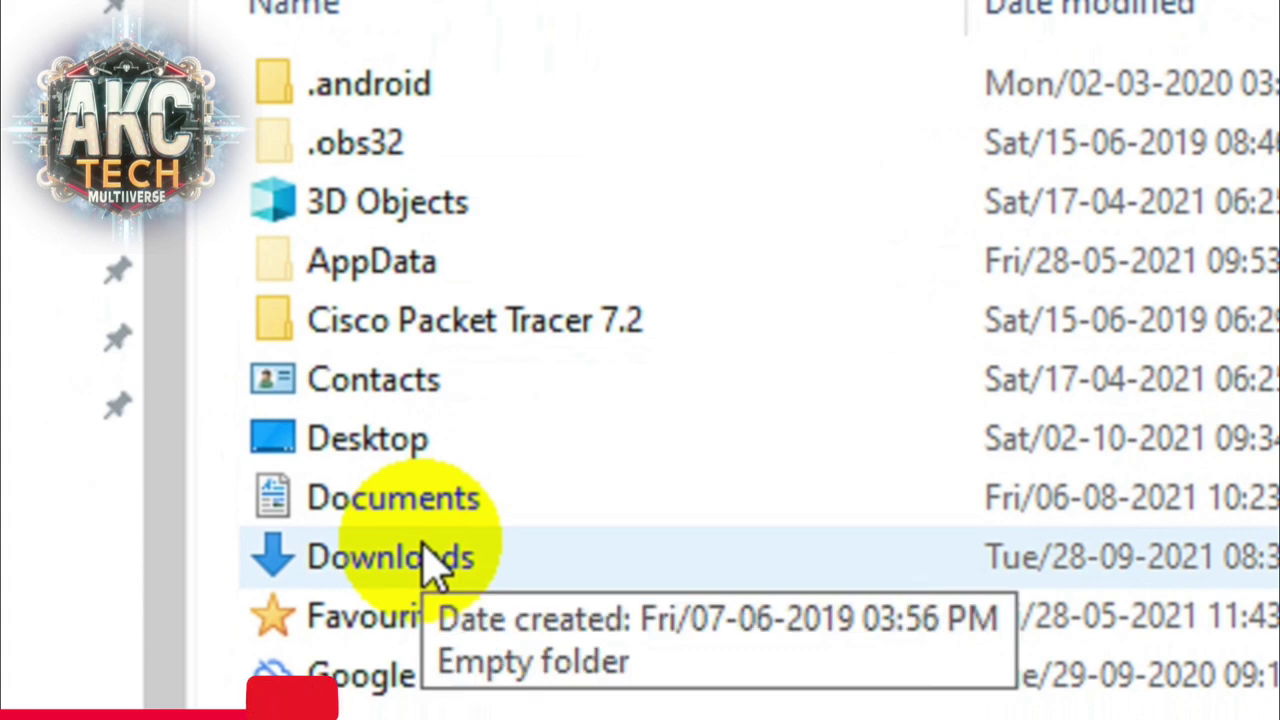
Look through the profile's Downloads, Documents and Favourites folders, returning to the profile folder each time.
{"action": "left_click", "coordinate": [425, 555]}
{"action": "double_click", "coordinate": [430, 560]}
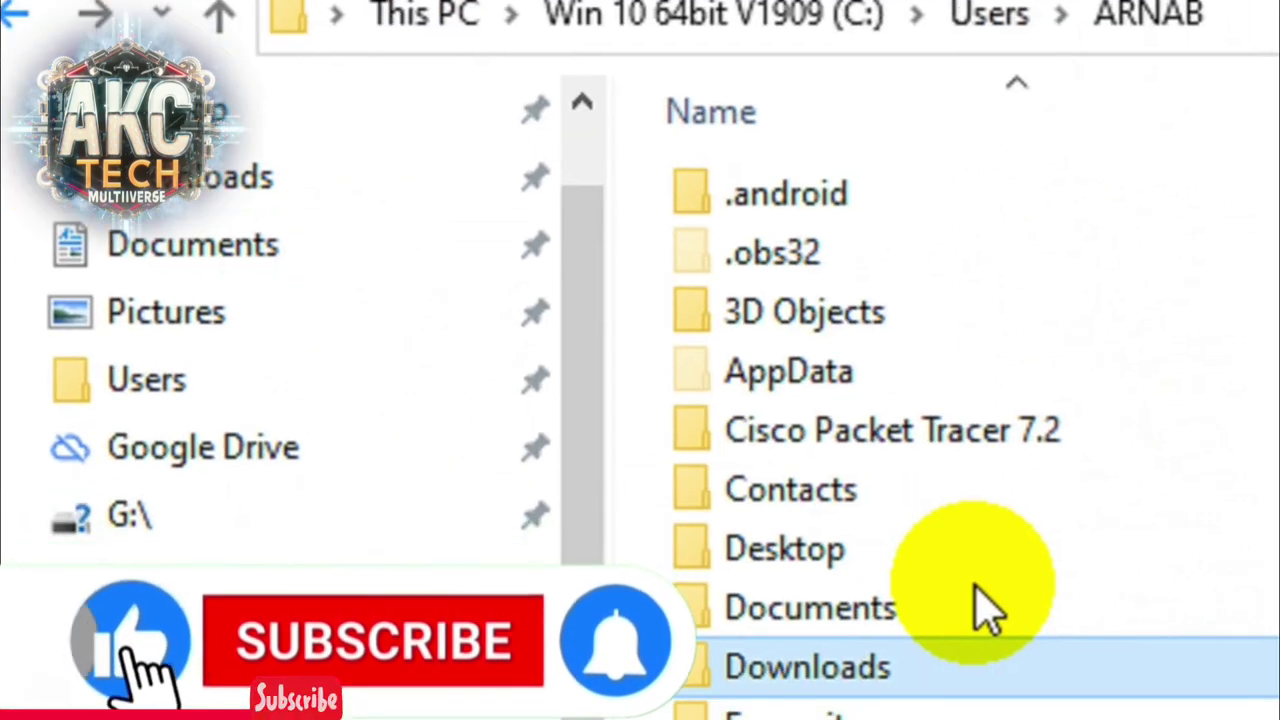
{"action": "double_click", "coordinate": [880, 556]}
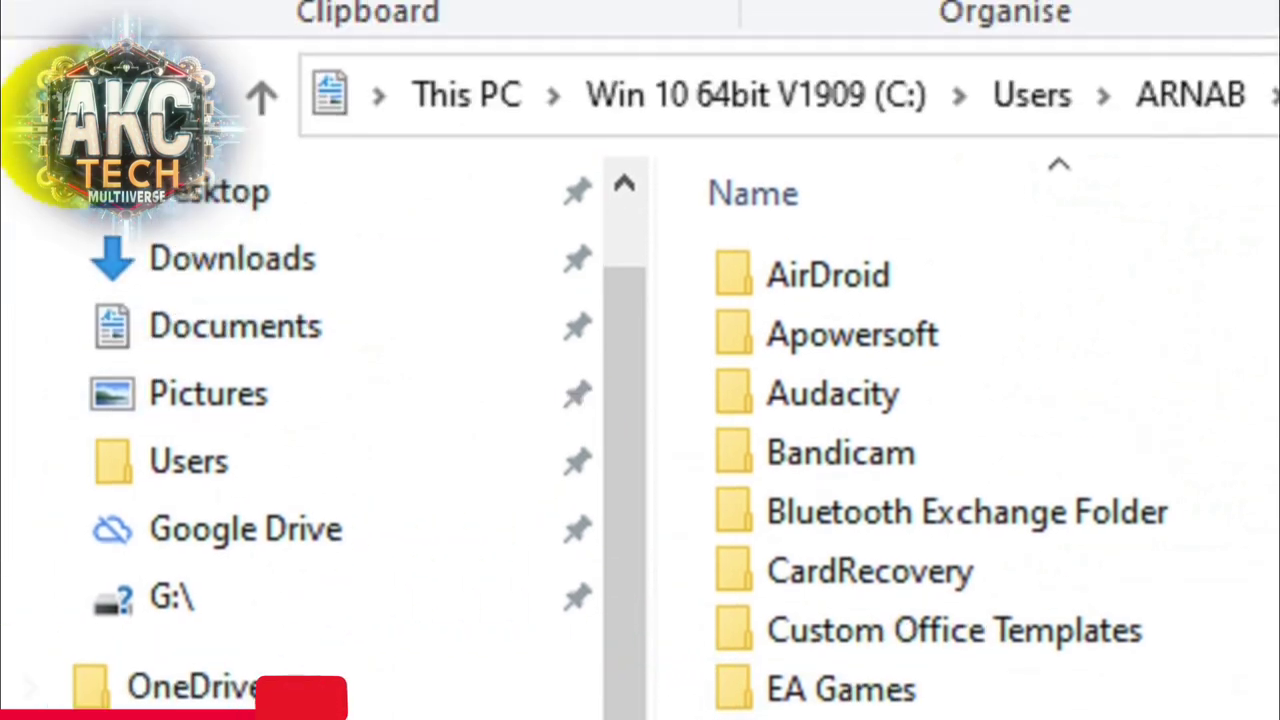
{"action": "left_click", "coordinate": [64, 196]}
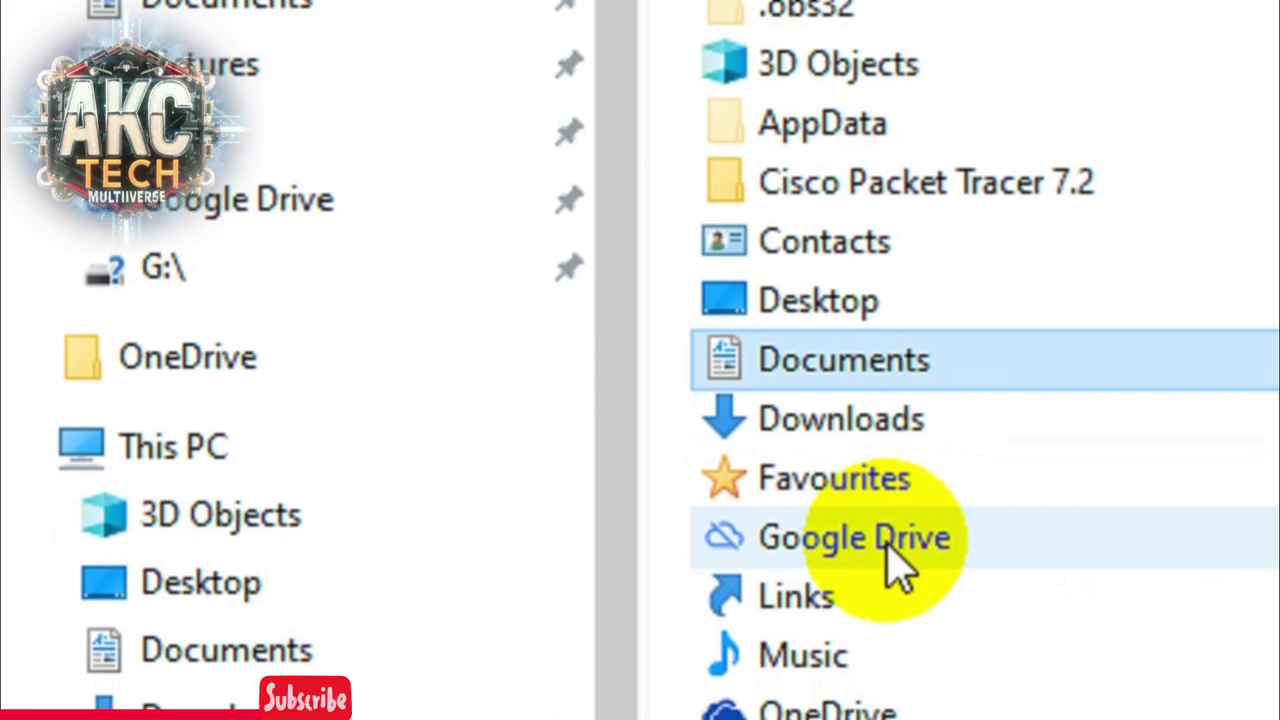
{"action": "double_click", "coordinate": [893, 480]}
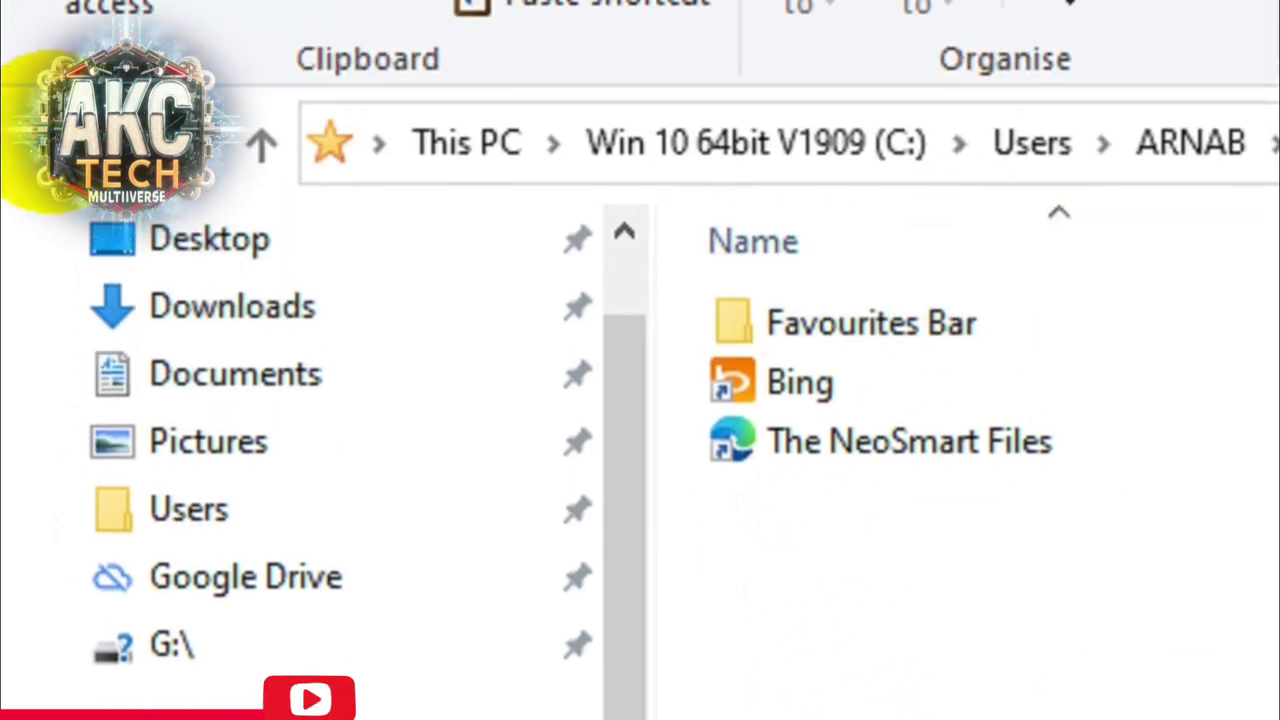
{"action": "left_click", "coordinate": [60, 145]}
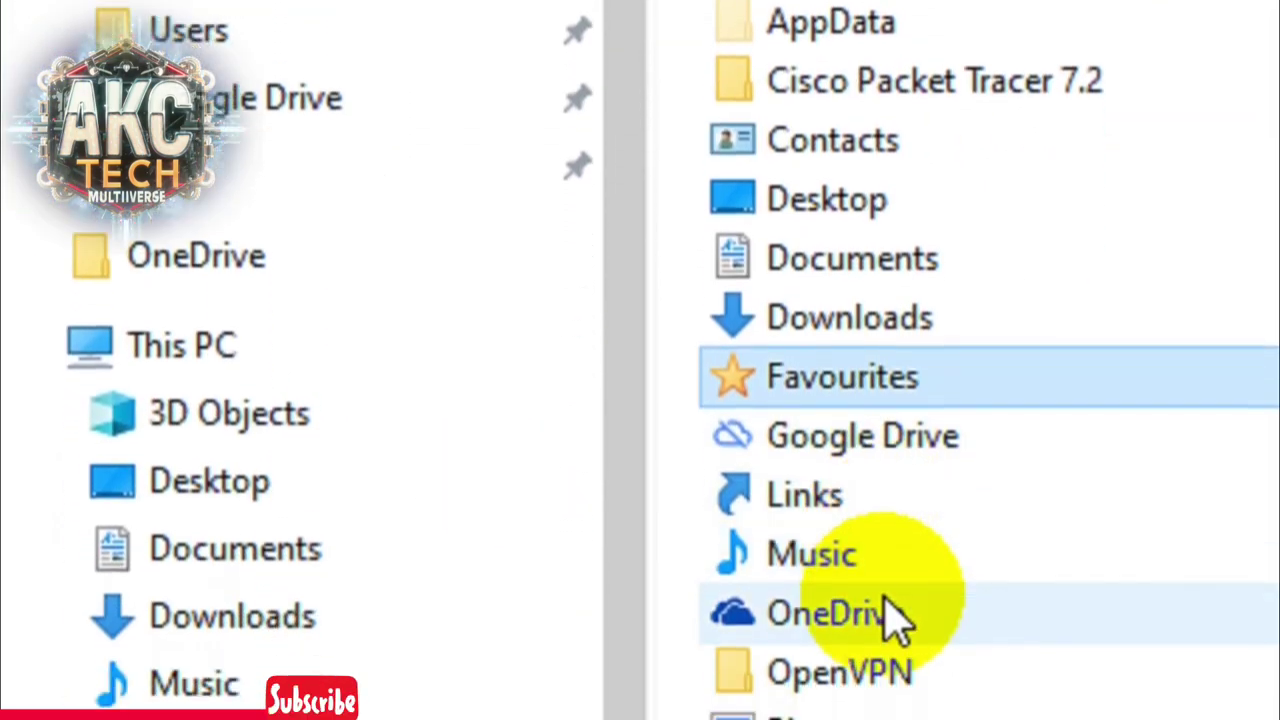
Look through the profile's Music and Pictures folders and return to the profile folder.
{"action": "left_click", "coordinate": [870, 550]}
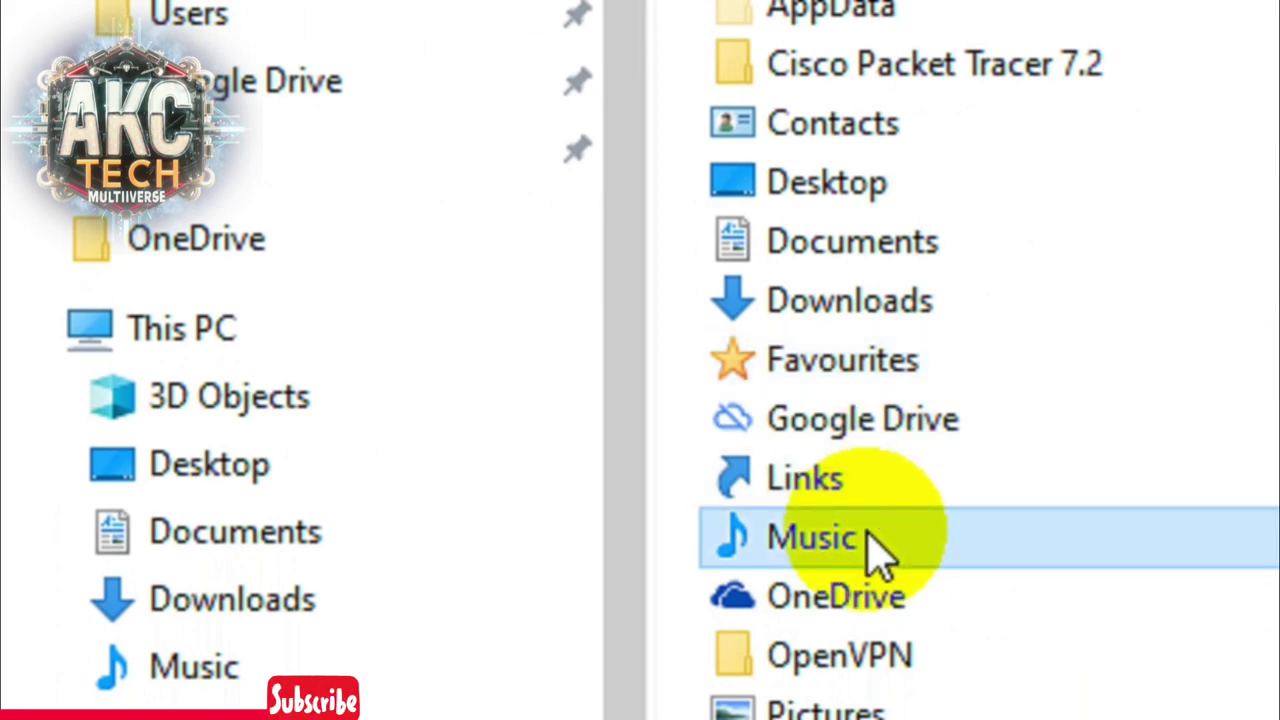
{"action": "double_click", "coordinate": [867, 531]}
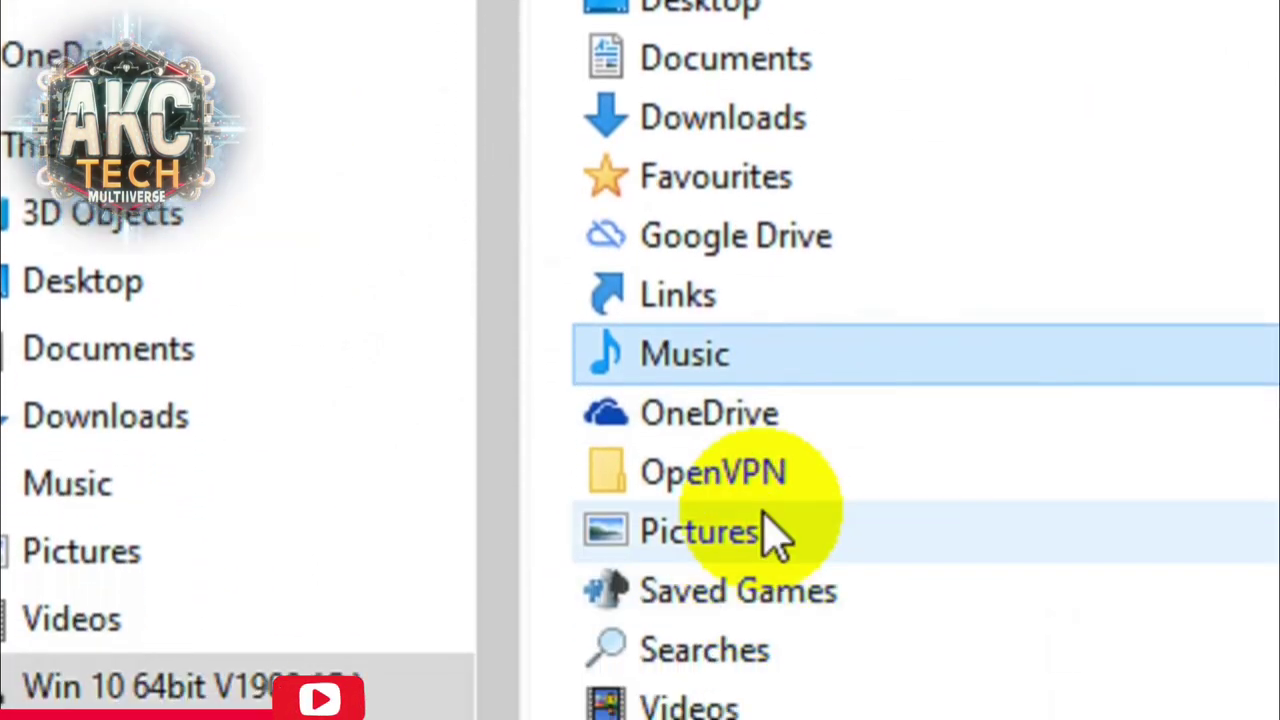
{"action": "left_click", "coordinate": [775, 565]}
{"action": "double_click", "coordinate": [775, 535]}
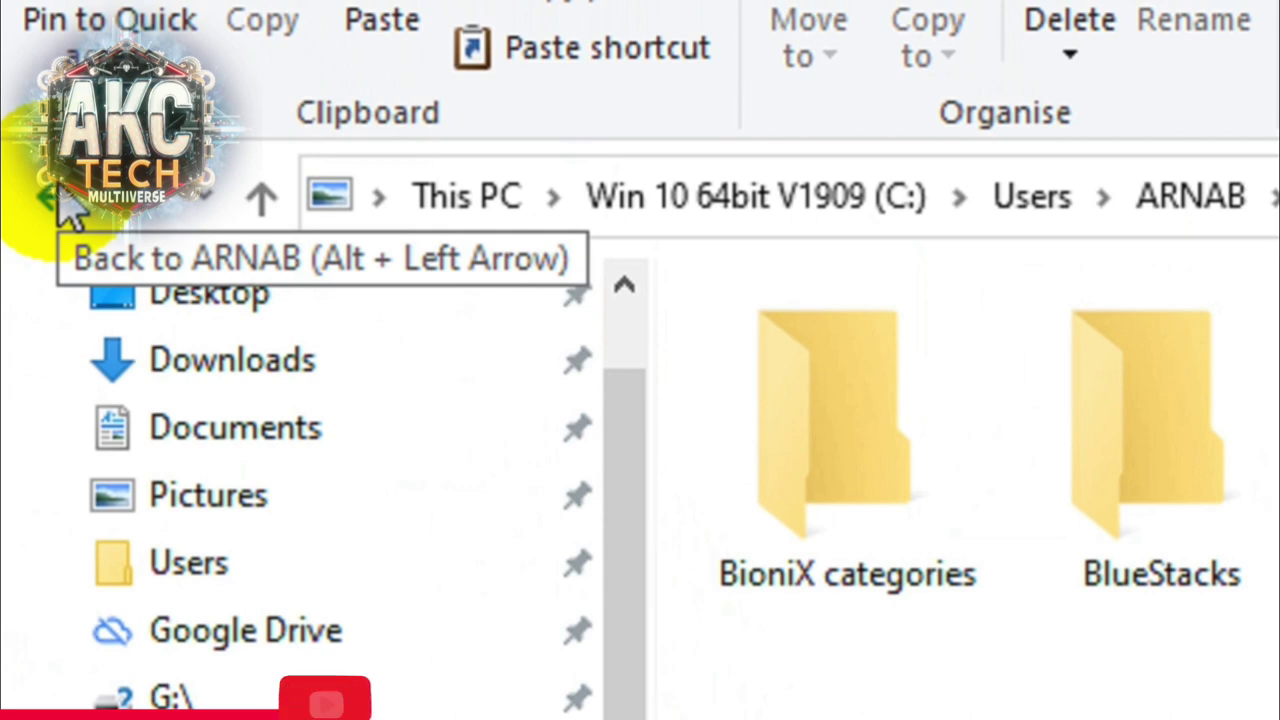
{"action": "left_click", "coordinate": [62, 195]}
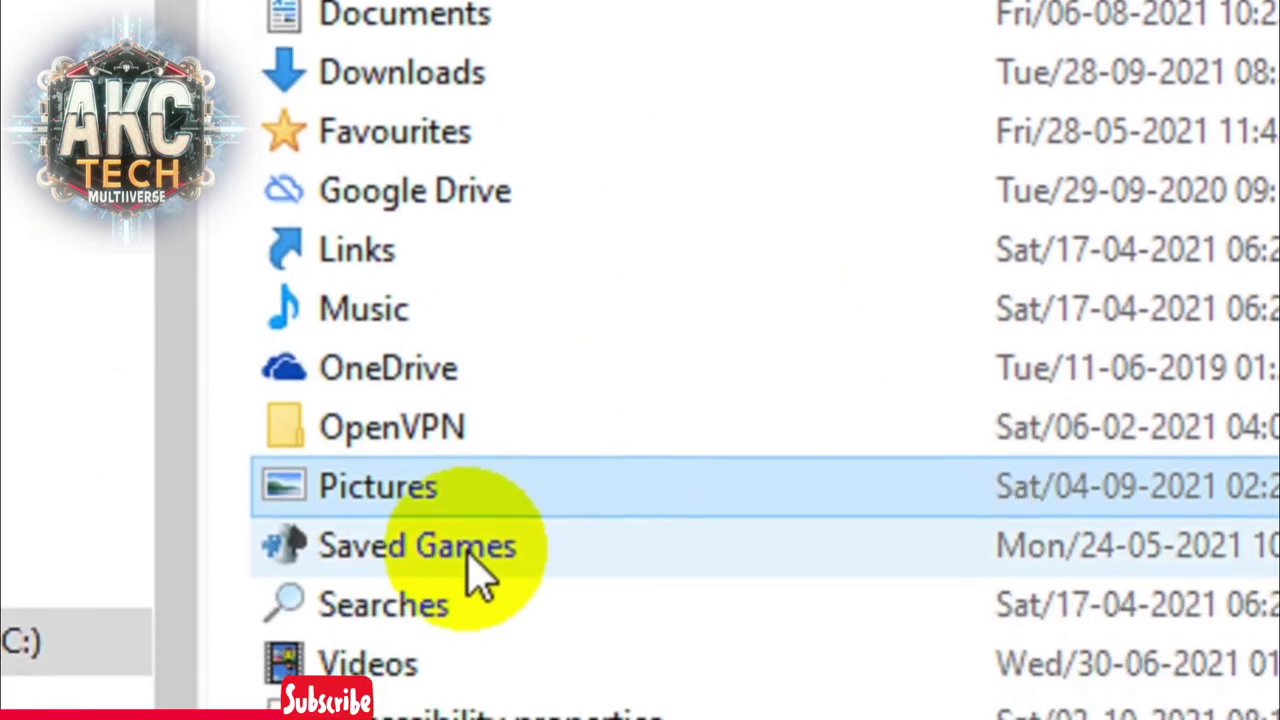
Look through the Cisco Packet Tracer 7.2 folder in the profile and return to the profile folder.
{"action": "double_click", "coordinate": [485, 630]}
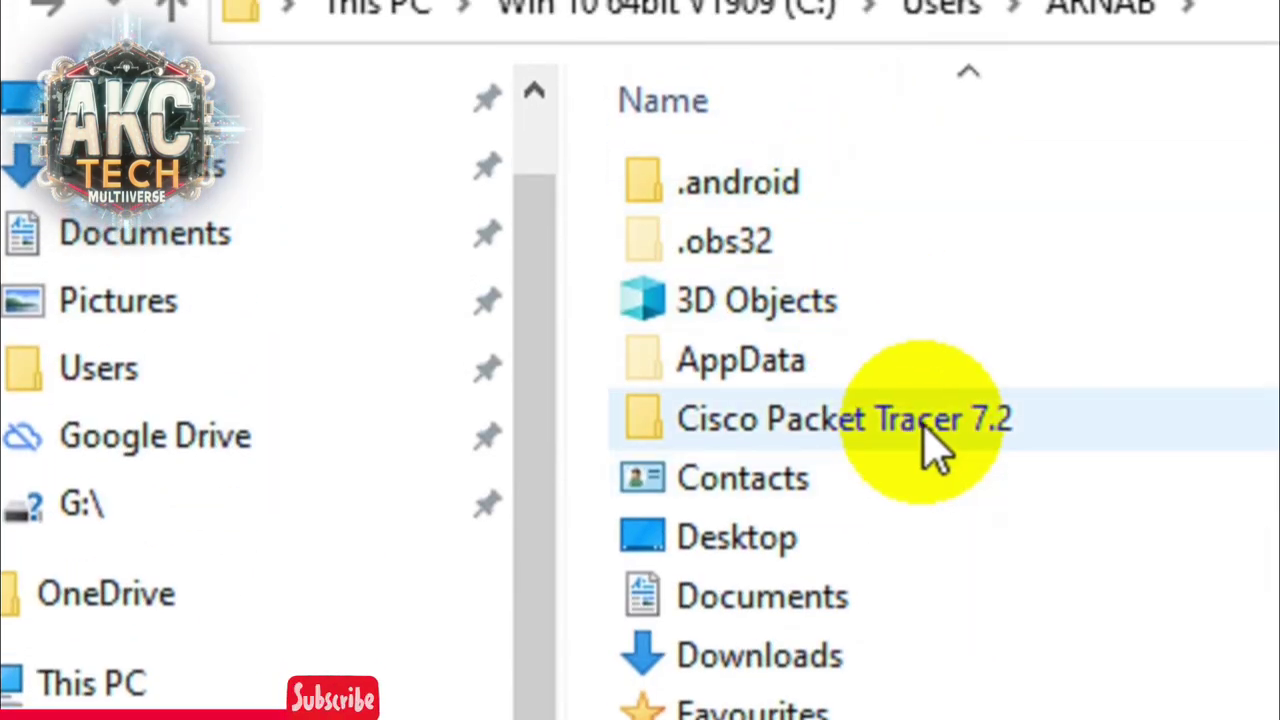
{"action": "left_click", "coordinate": [930, 425]}
{"action": "double_click", "coordinate": [930, 430]}
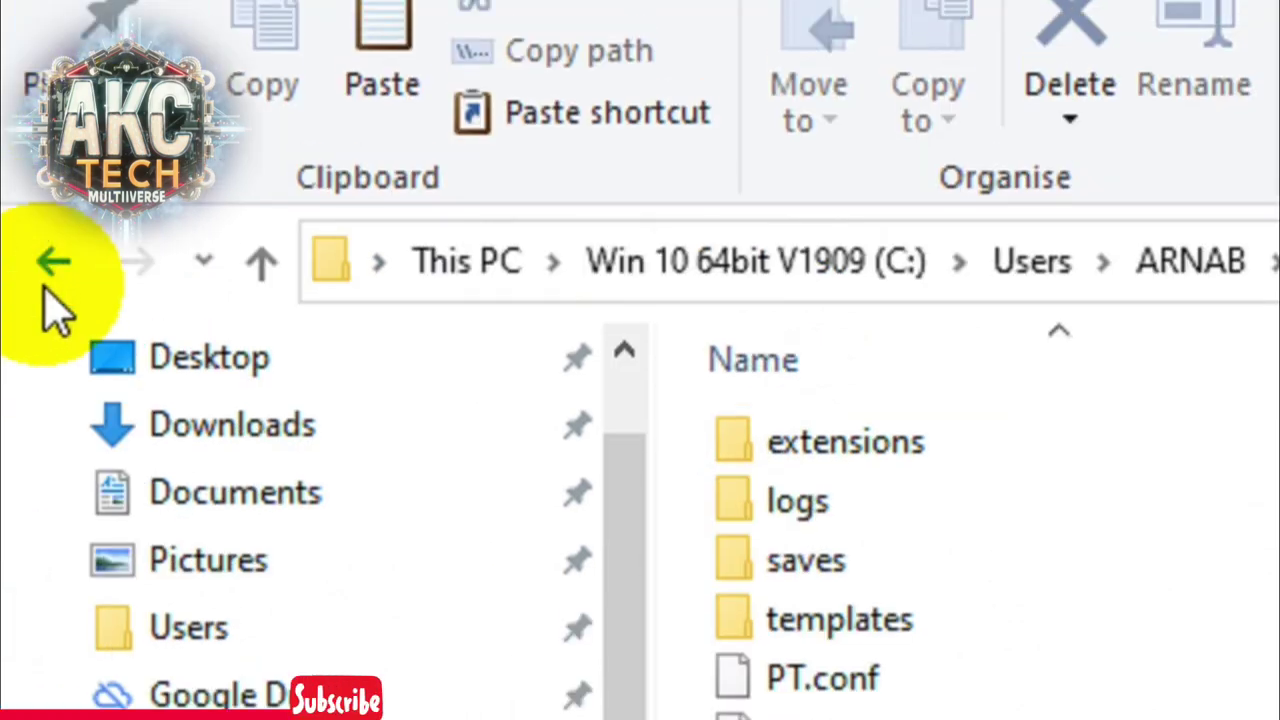
{"action": "left_click", "coordinate": [55, 280]}
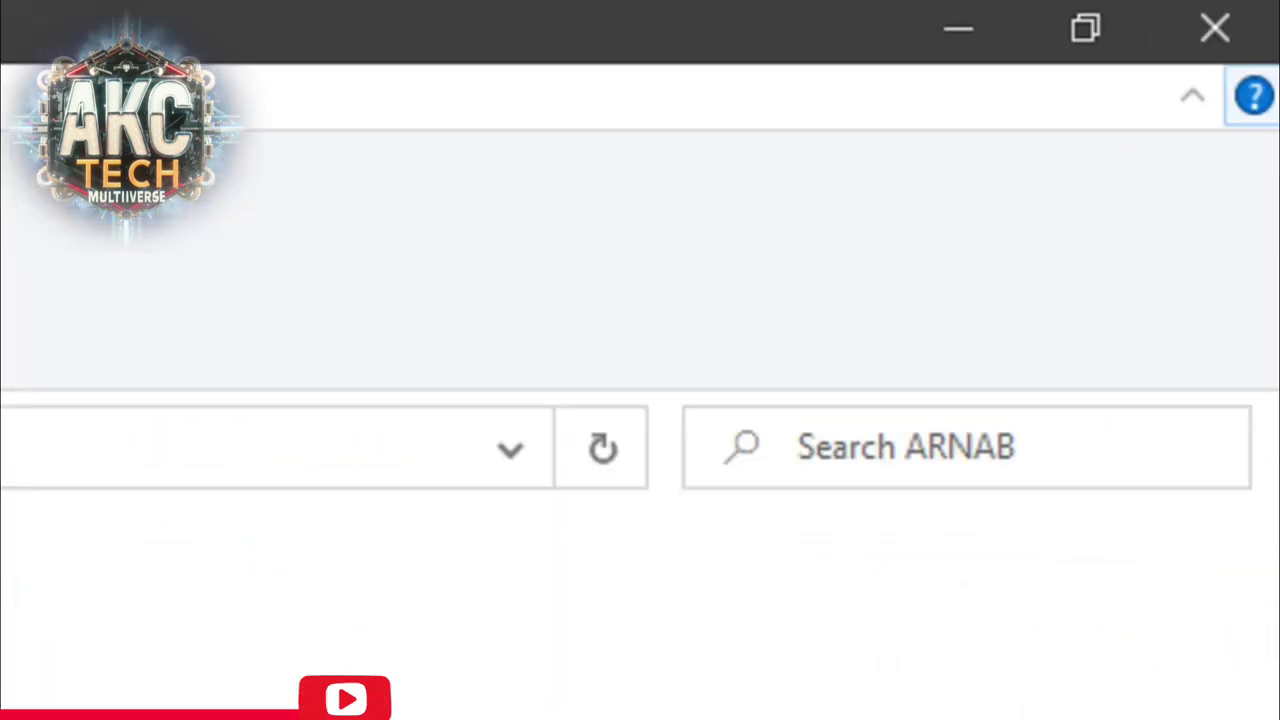
Leave the profile folder window and open the Family & other users page in the Windows Accounts settings.
{"action": "left_click", "coordinate": [1260, 26]}
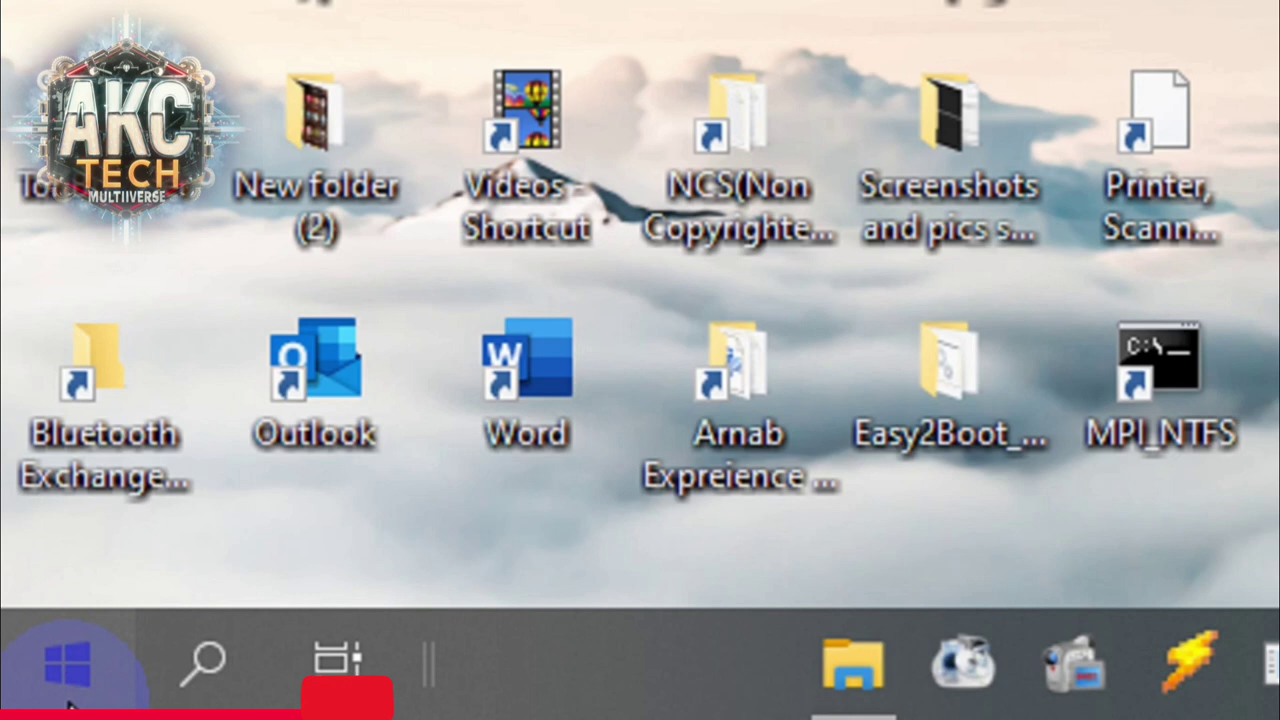
{"action": "left_click", "coordinate": [68, 665]}
{"action": "left_click", "coordinate": [97, 412]}
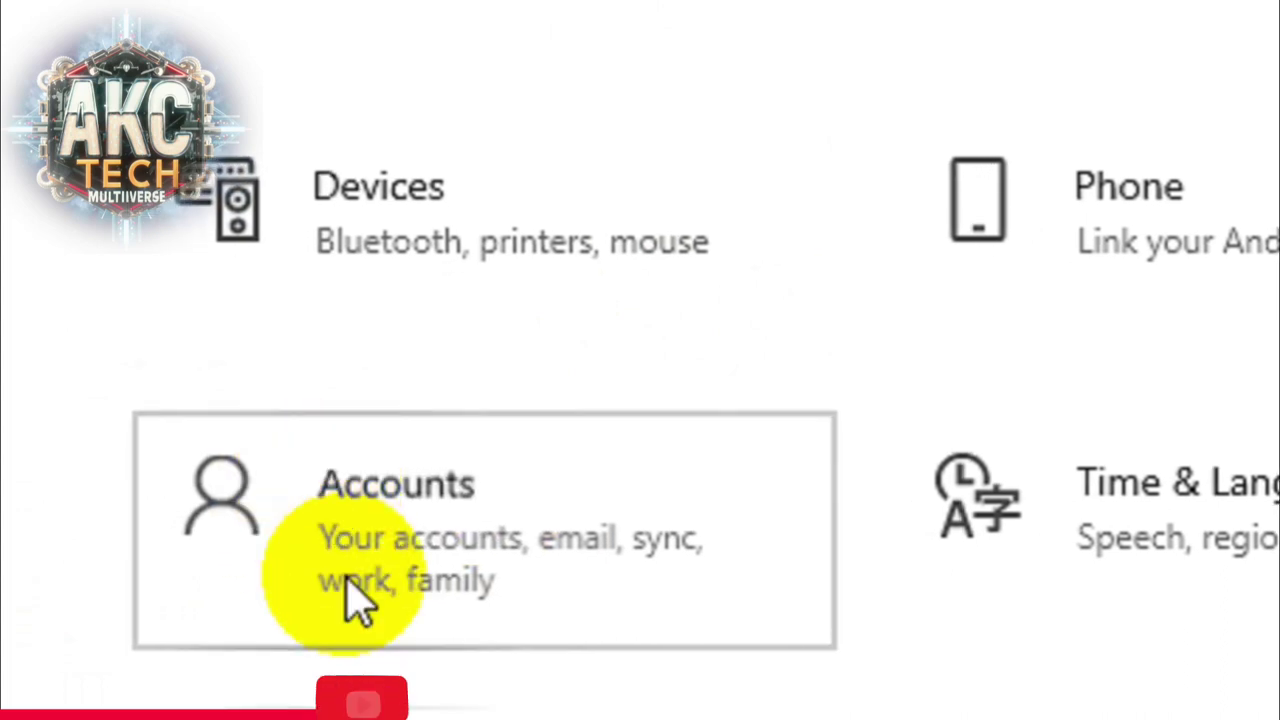
{"action": "left_click", "coordinate": [376, 500]}
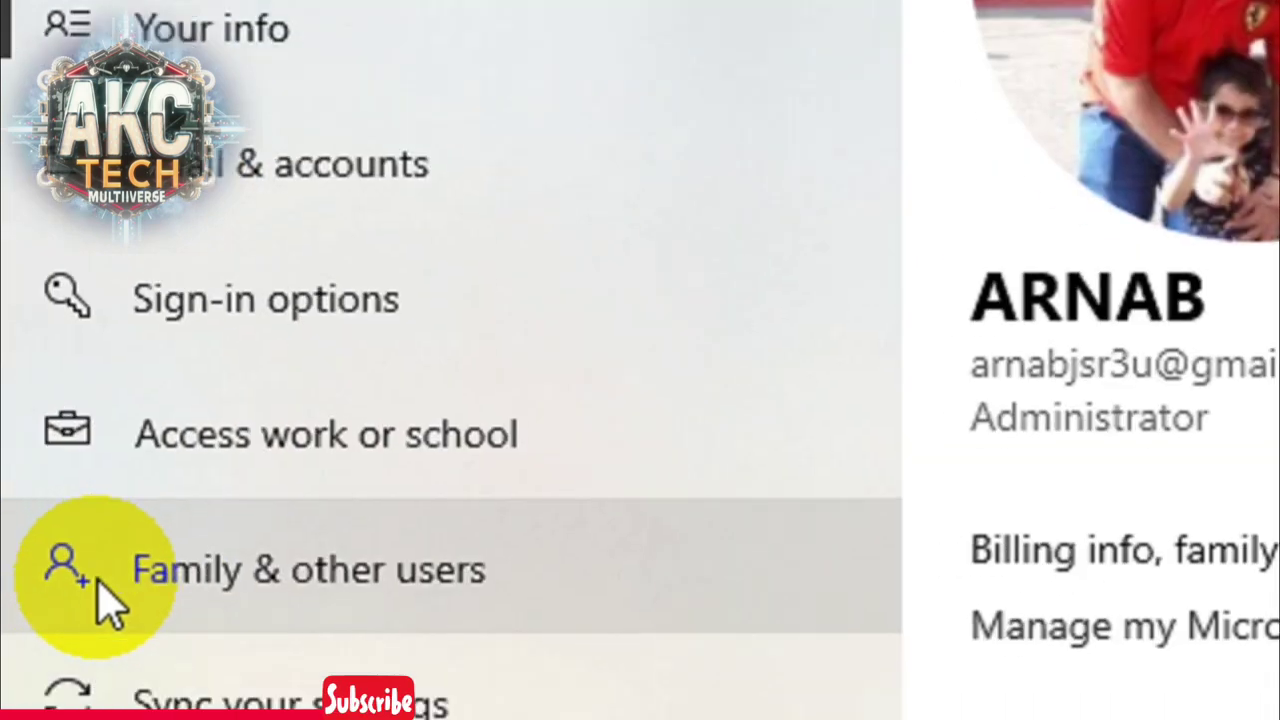
{"action": "left_click", "coordinate": [360, 562]}
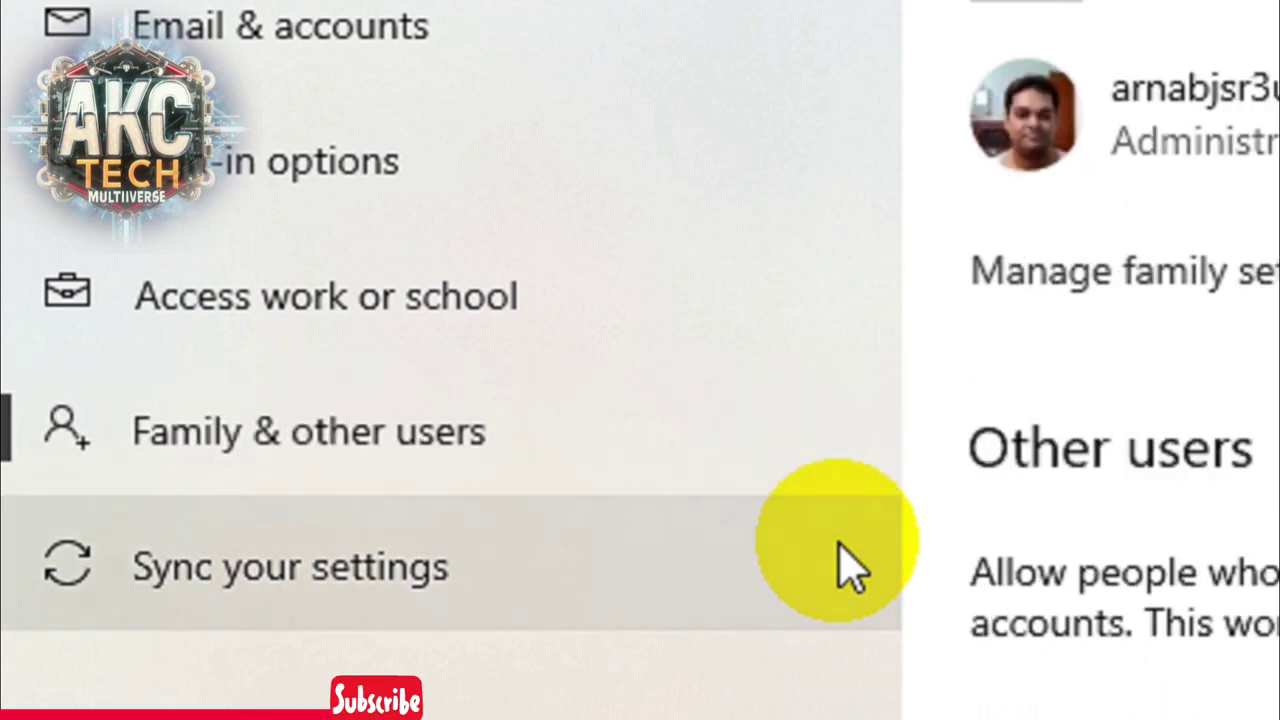
Remove the local administrator account listed under Other users, deleting its account and data, and close Settings.
{"action": "scroll", "coordinate": [1194, 229], "scroll_direction": "down", "scroll_amount": 10}
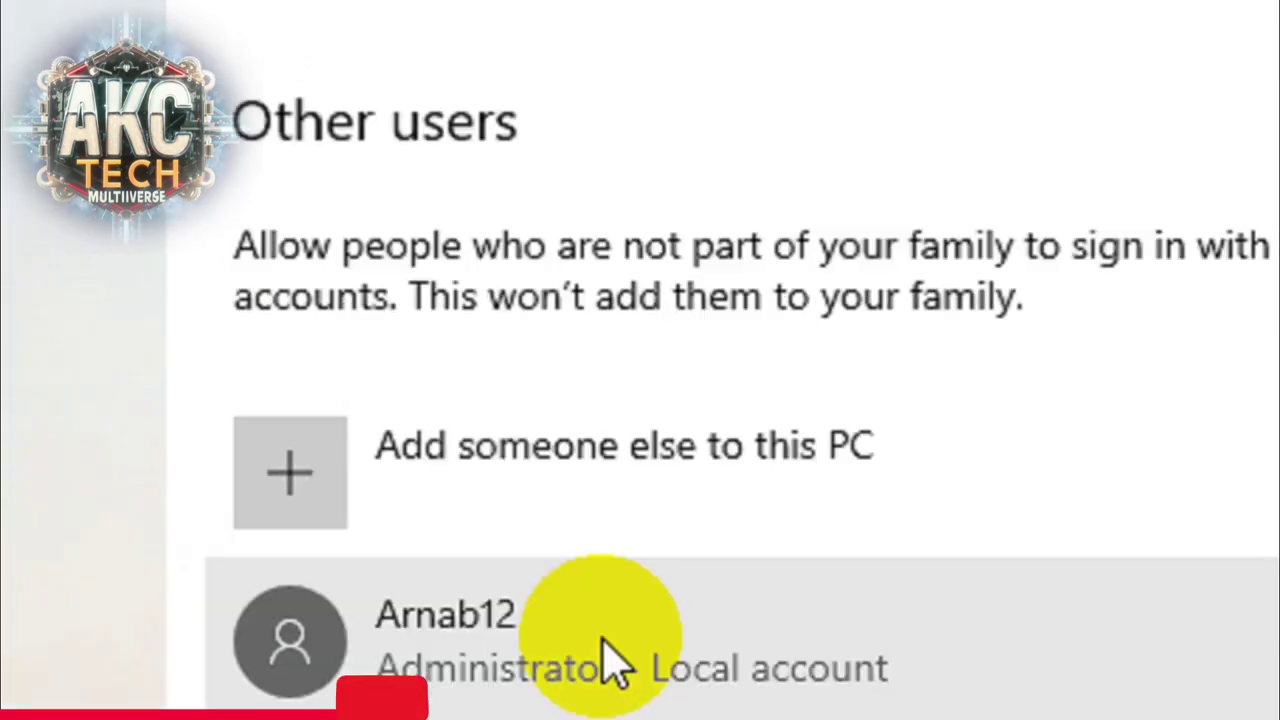
{"action": "left_click", "coordinate": [1067, 699]}
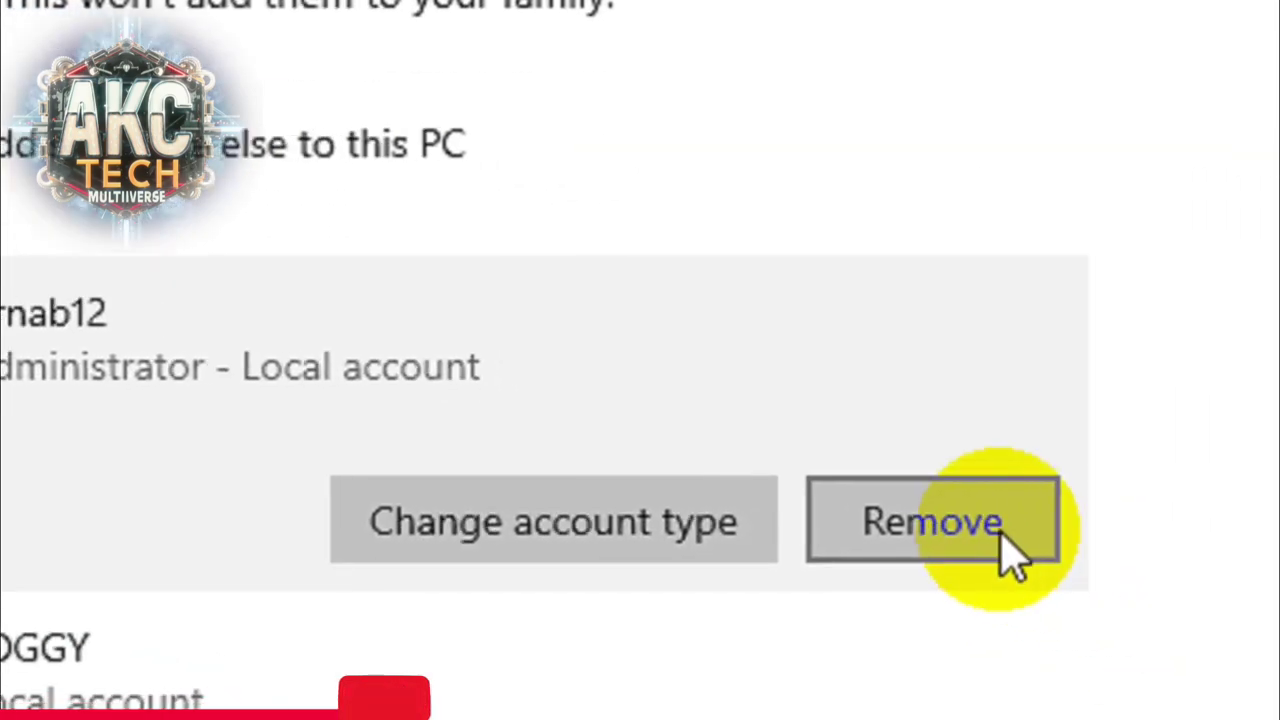
{"action": "left_click", "coordinate": [1005, 540]}
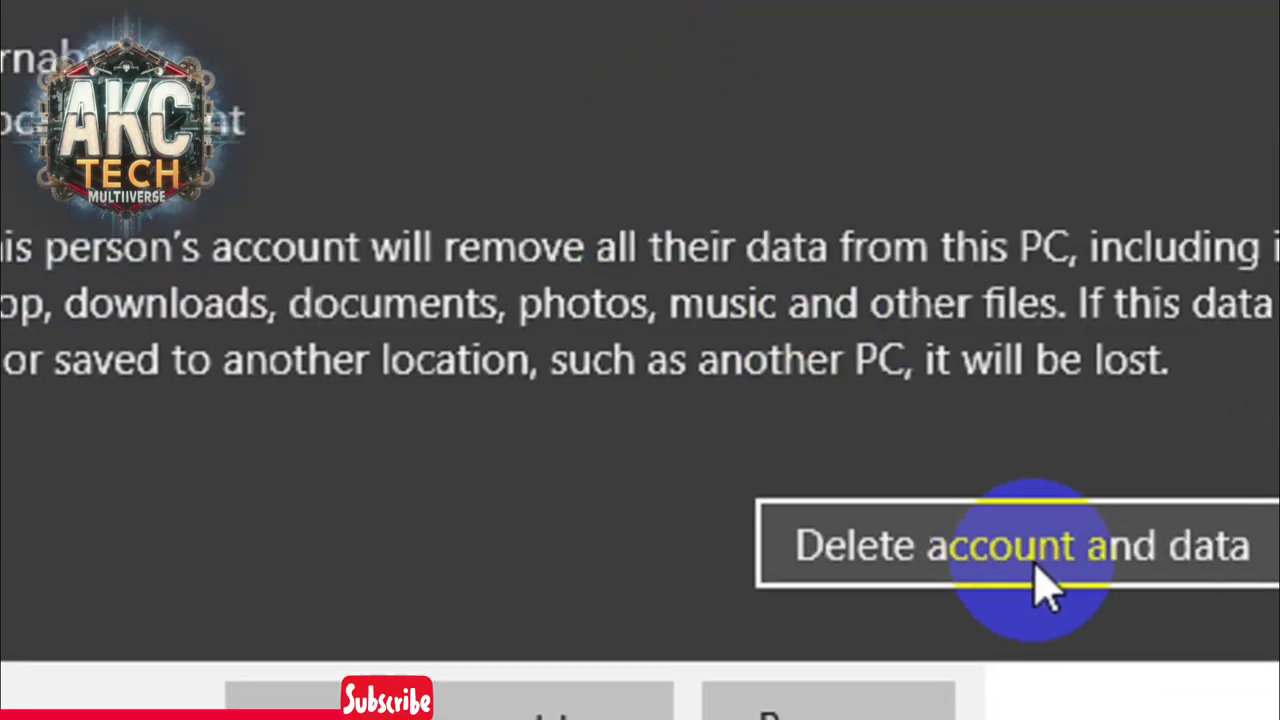
{"action": "left_click", "coordinate": [1077, 545]}
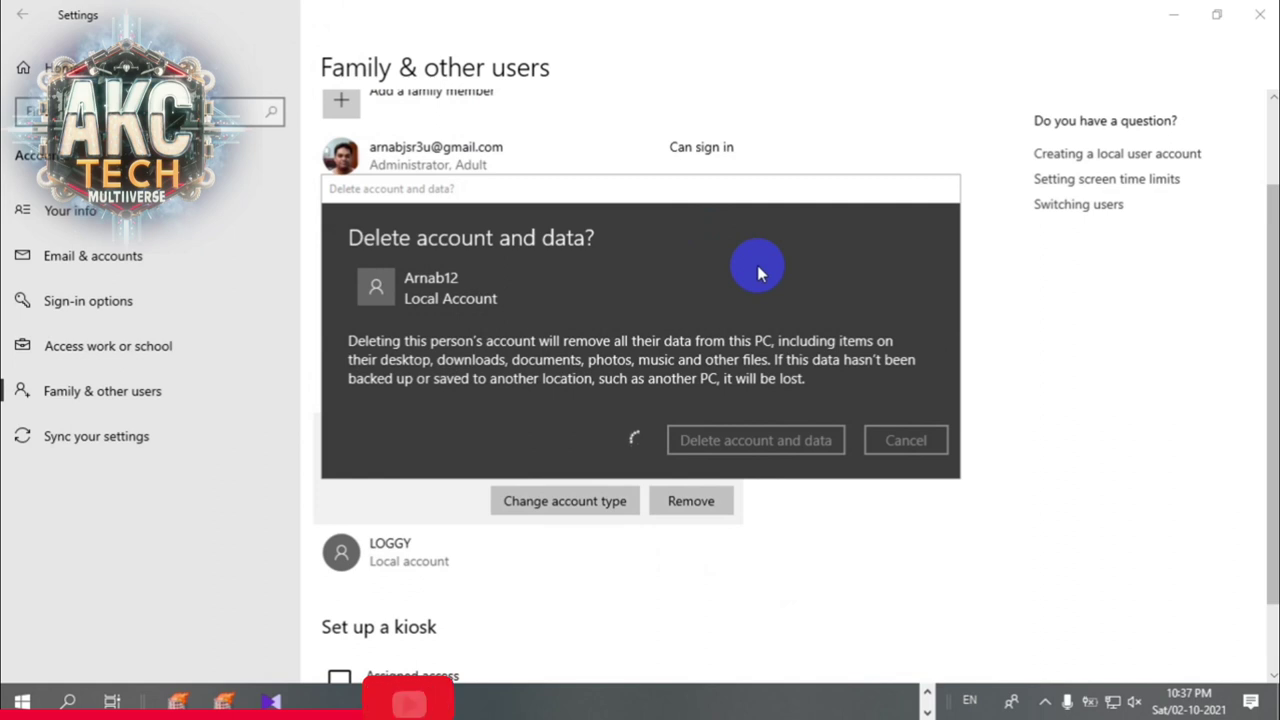
{"action": "left_click_drag", "start_coordinate": [705, 187], "coordinate": [908, 49]}
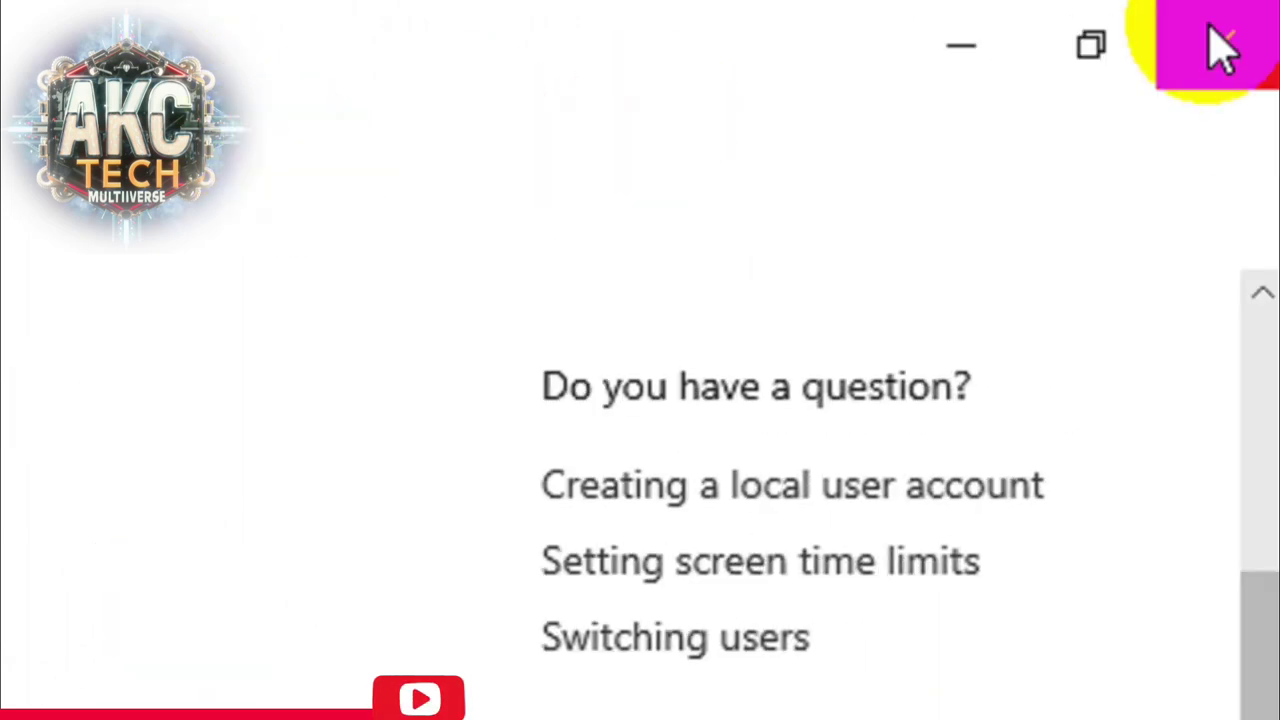
{"action": "left_click", "coordinate": [1220, 46]}
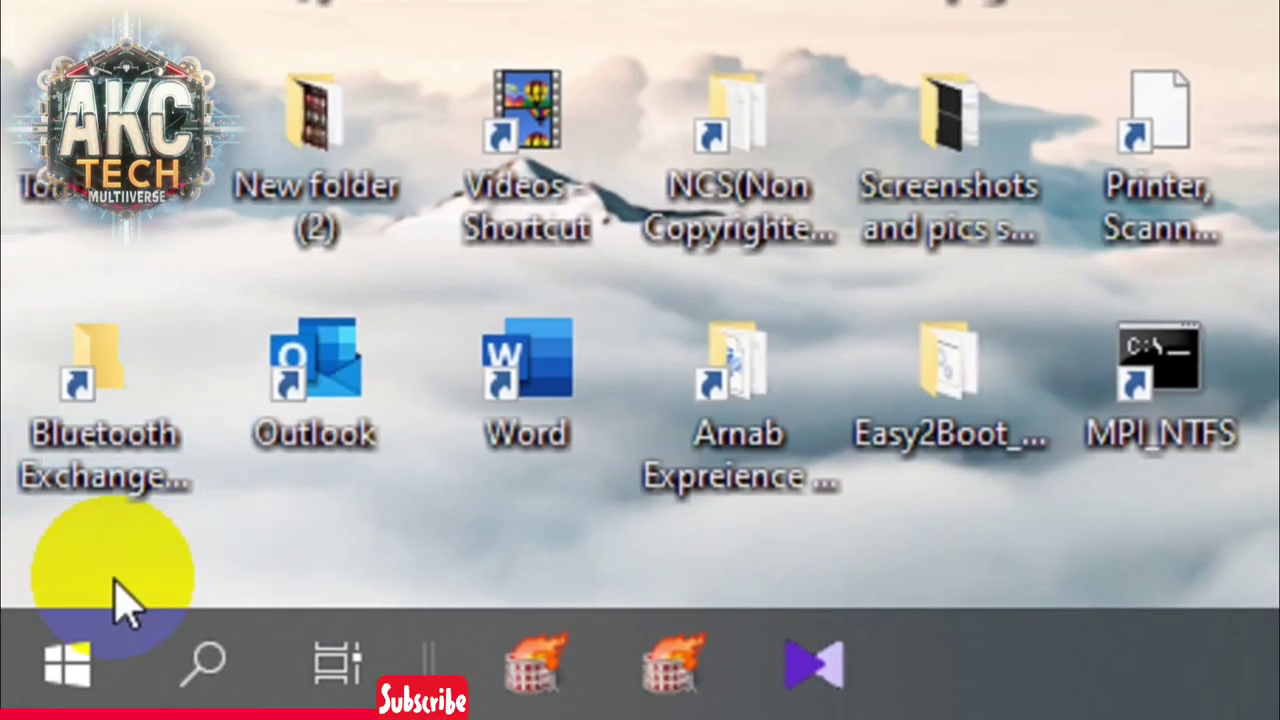
Open Computer Management by running compmgmt.msc.
{"action": "key", "text": "super+r"}
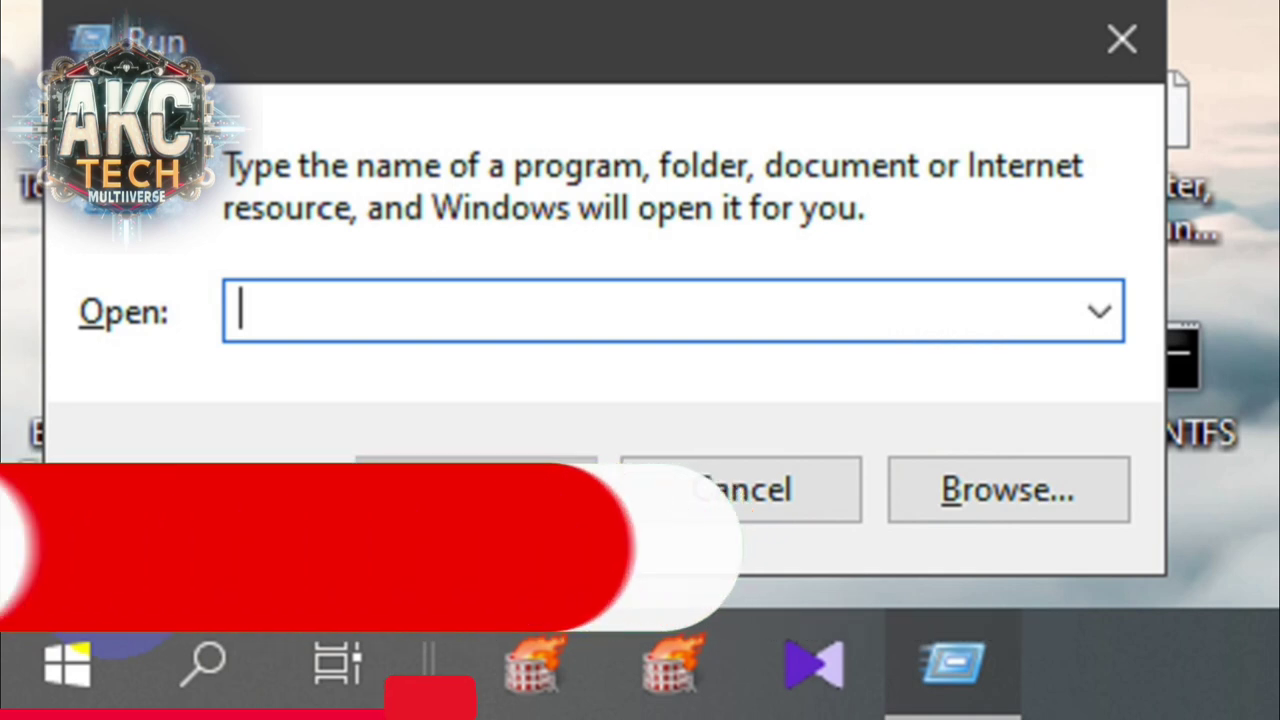
{"action": "type", "text": "compmgmt"}
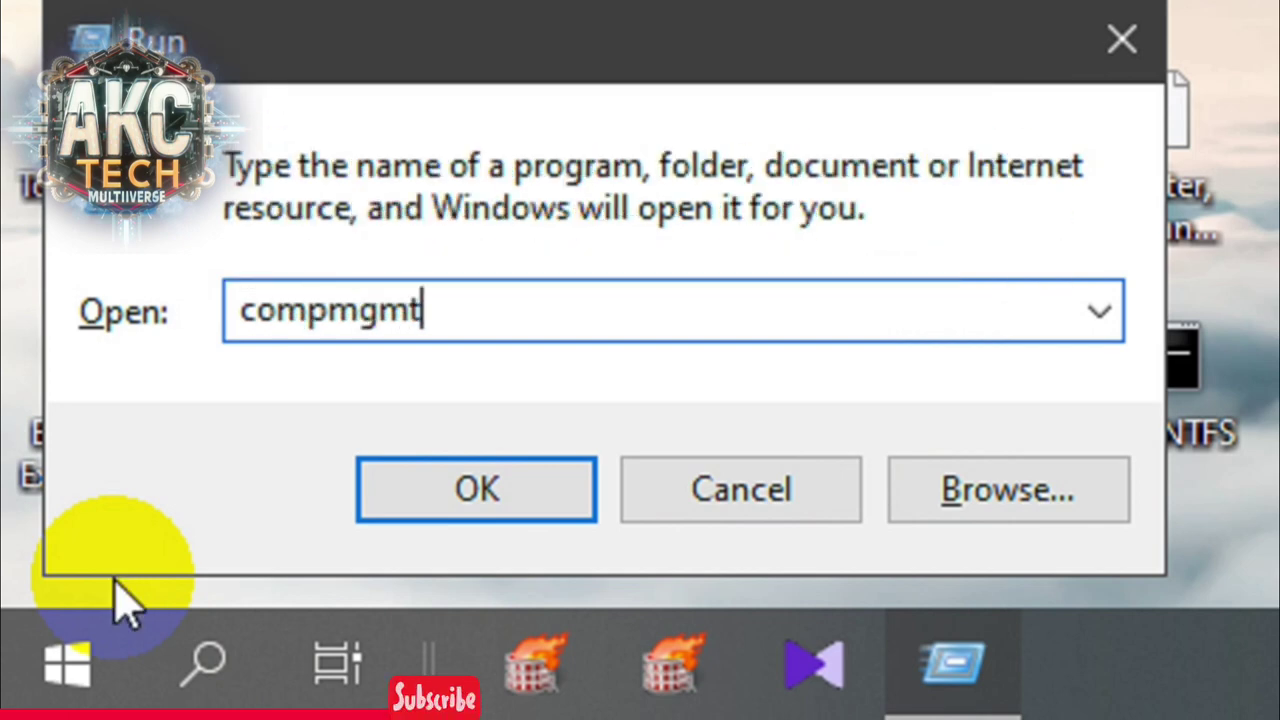
{"action": "type", "text": ".msc"}
{"action": "key", "text": "Return"}
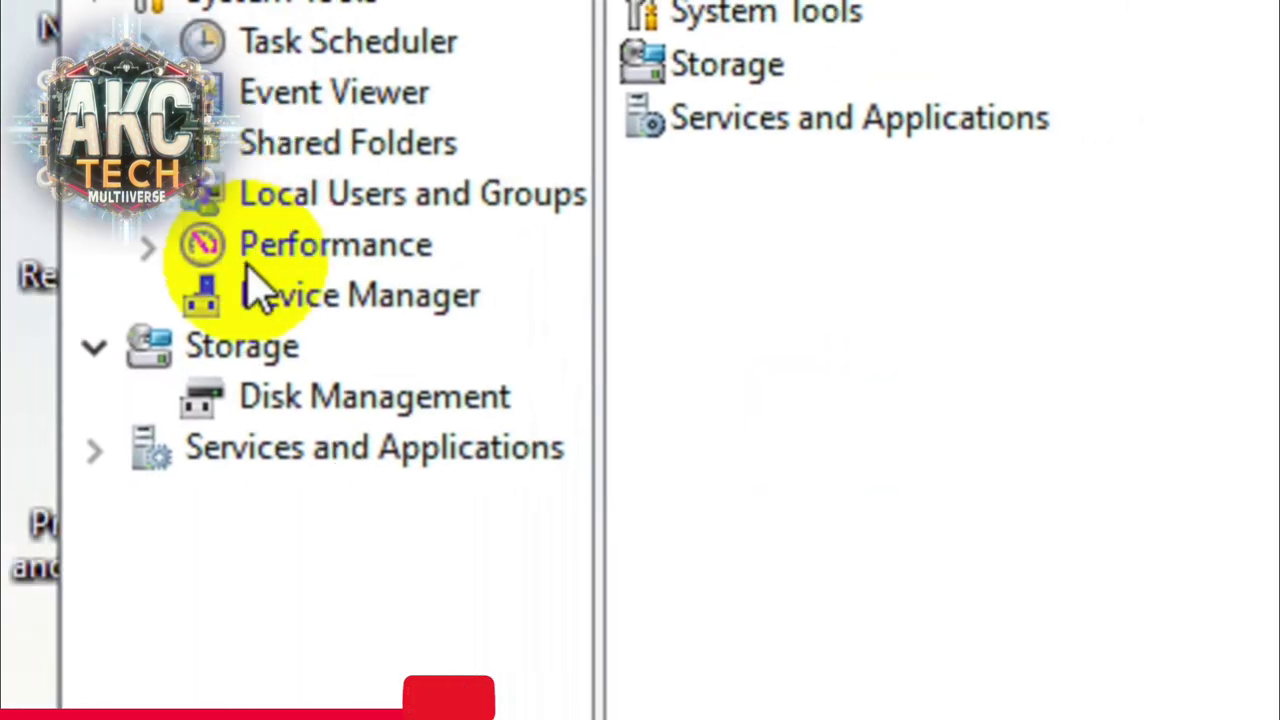
Check the accounts in the Users folder of Local Users and Groups, select the current user's account, and minimise Computer Management.
{"action": "left_click", "coordinate": [150, 195]}
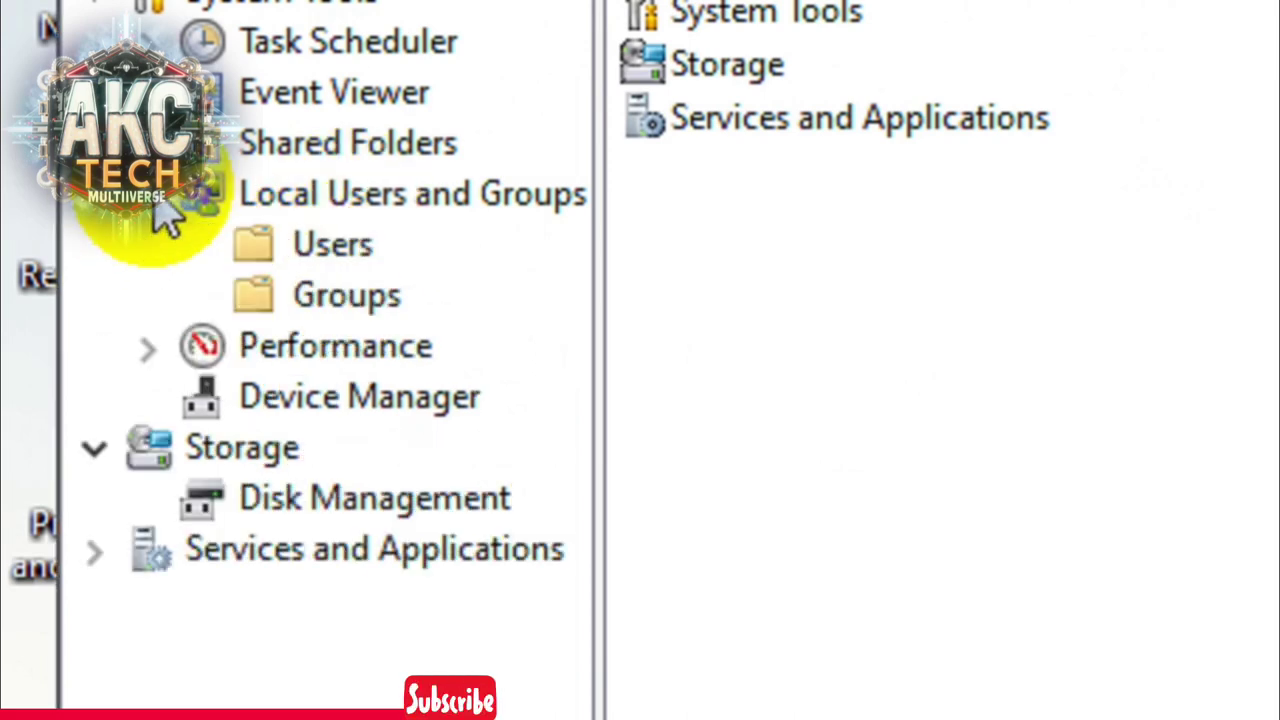
{"action": "left_click", "coordinate": [343, 200]}
{"action": "left_click", "coordinate": [335, 248]}
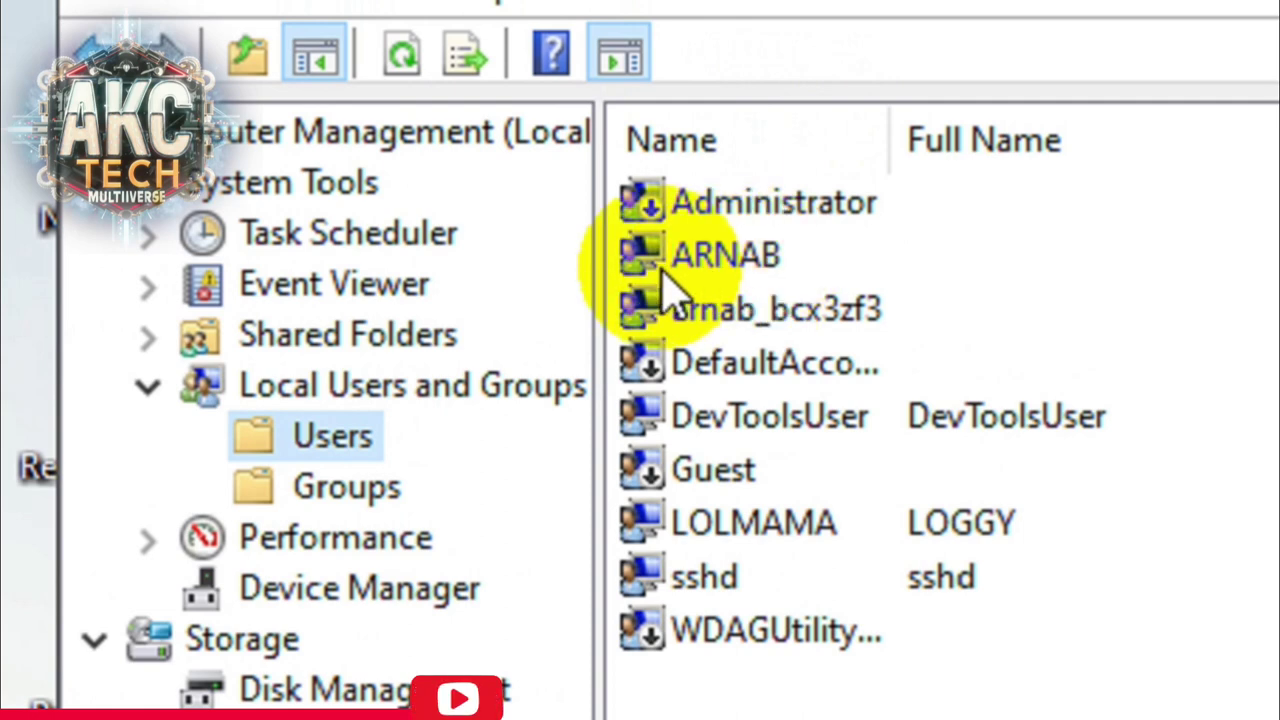
{"action": "left_click", "coordinate": [765, 285]}
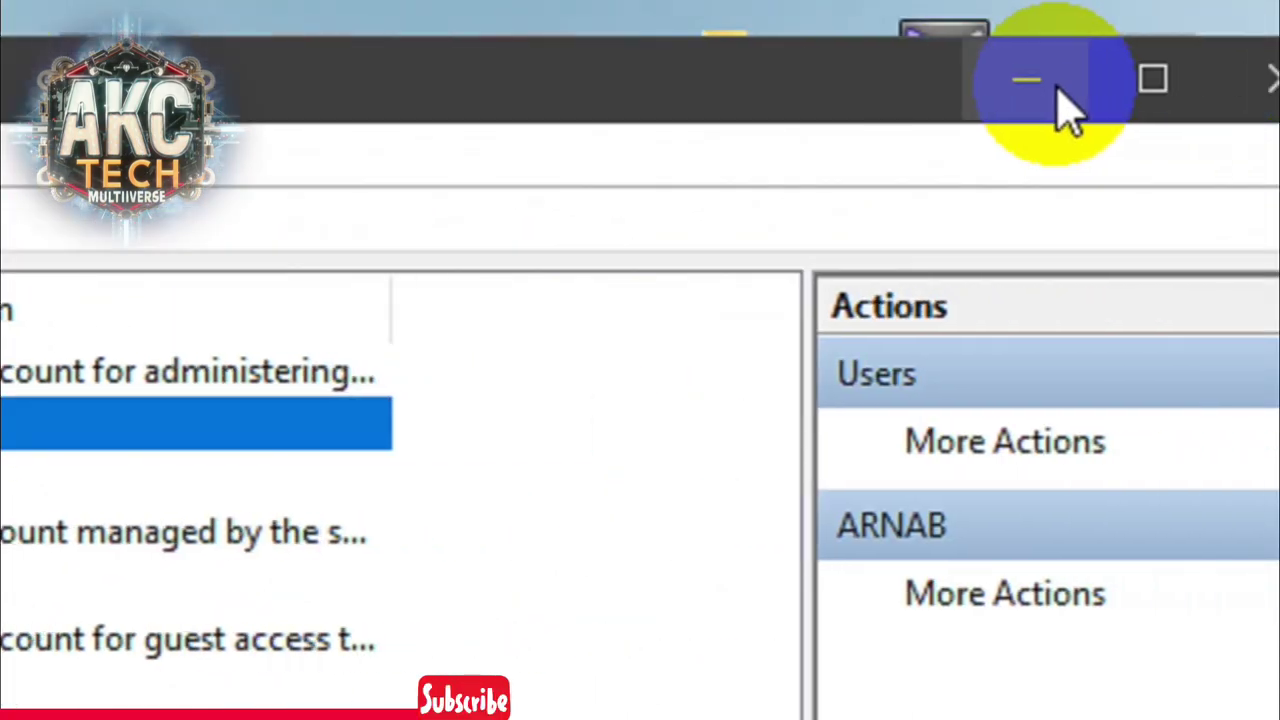
{"action": "left_click", "coordinate": [1054, 80]}
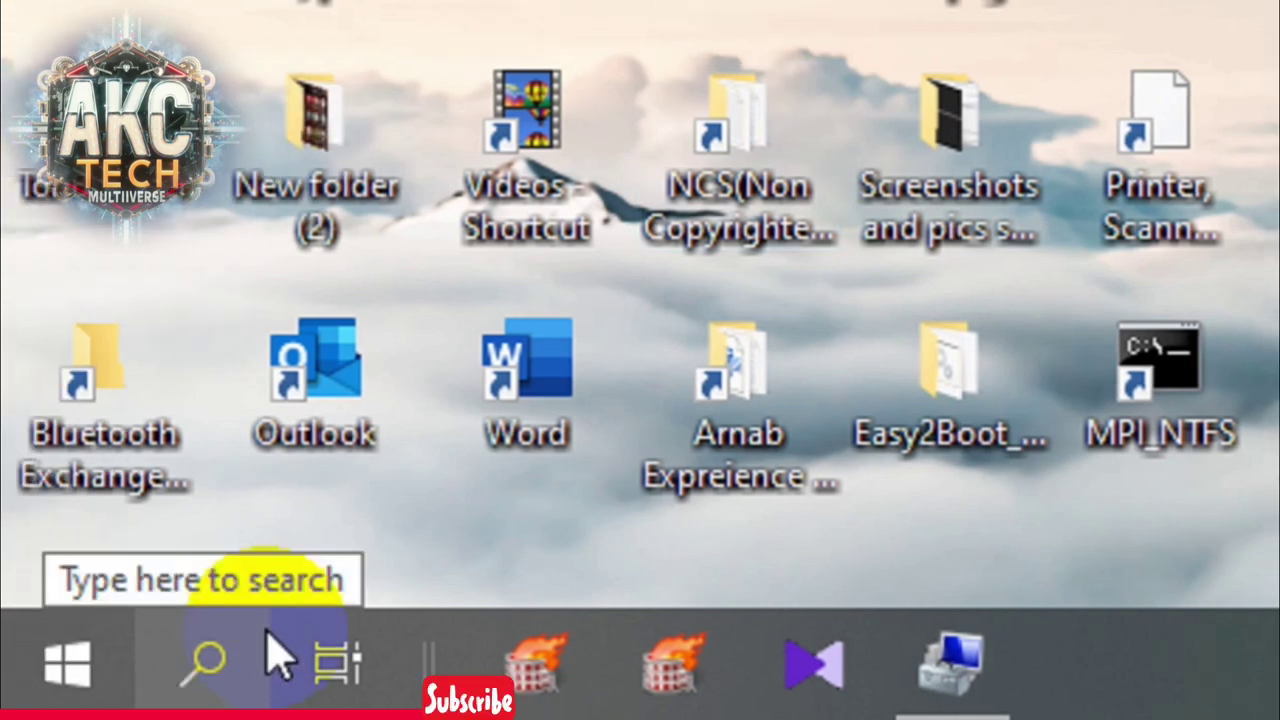
Open the Family & other users page in the Accounts section of Windows Settings.
{"action": "key", "text": "super"}
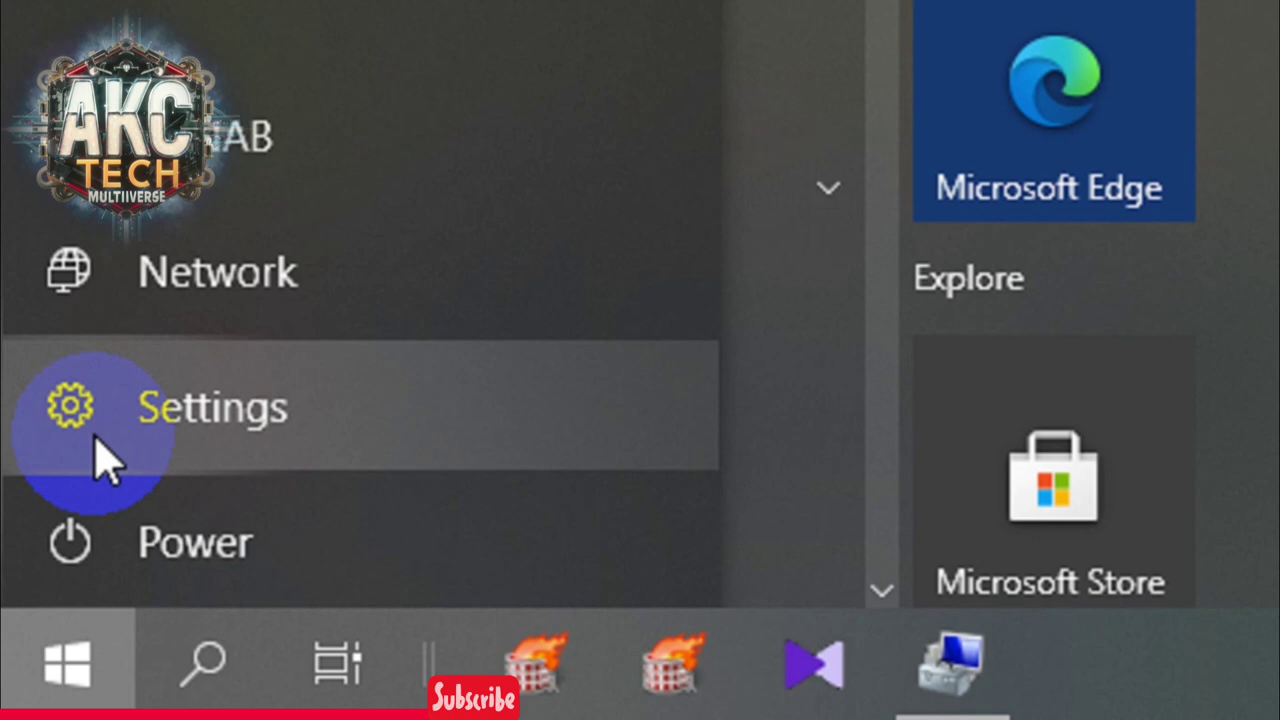
{"action": "left_click", "coordinate": [105, 460]}
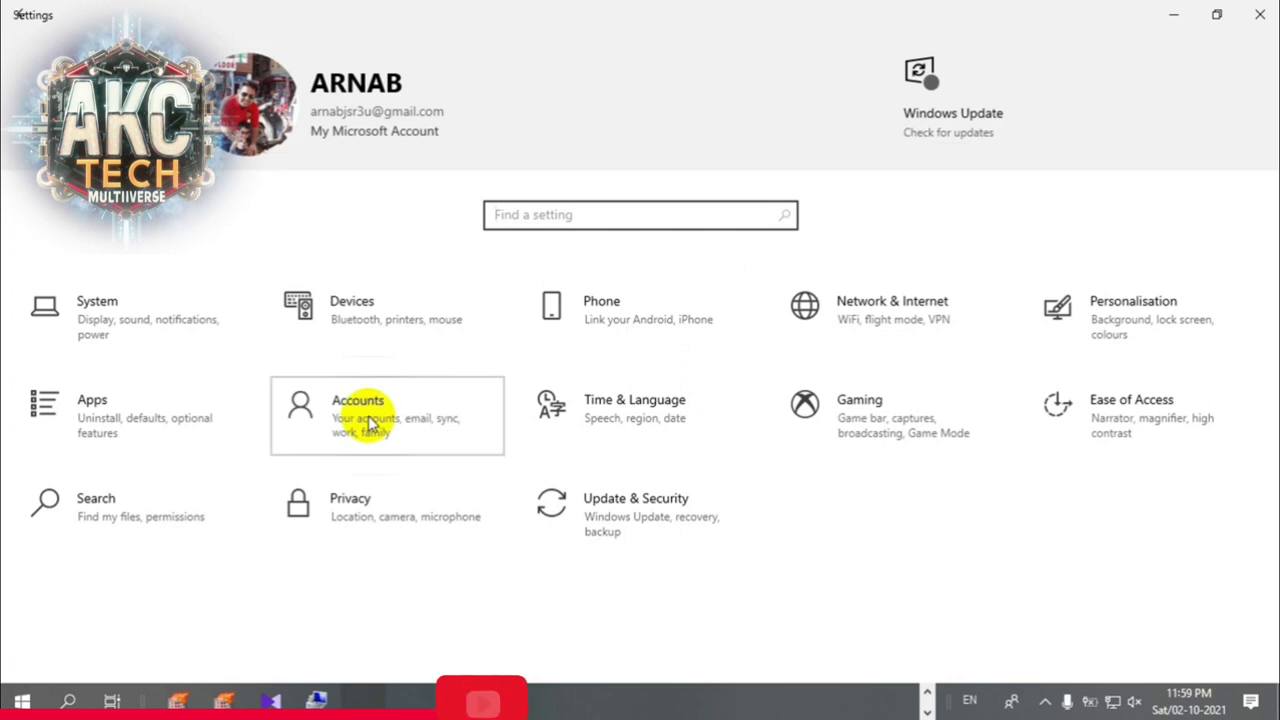
{"action": "left_click", "coordinate": [368, 415]}
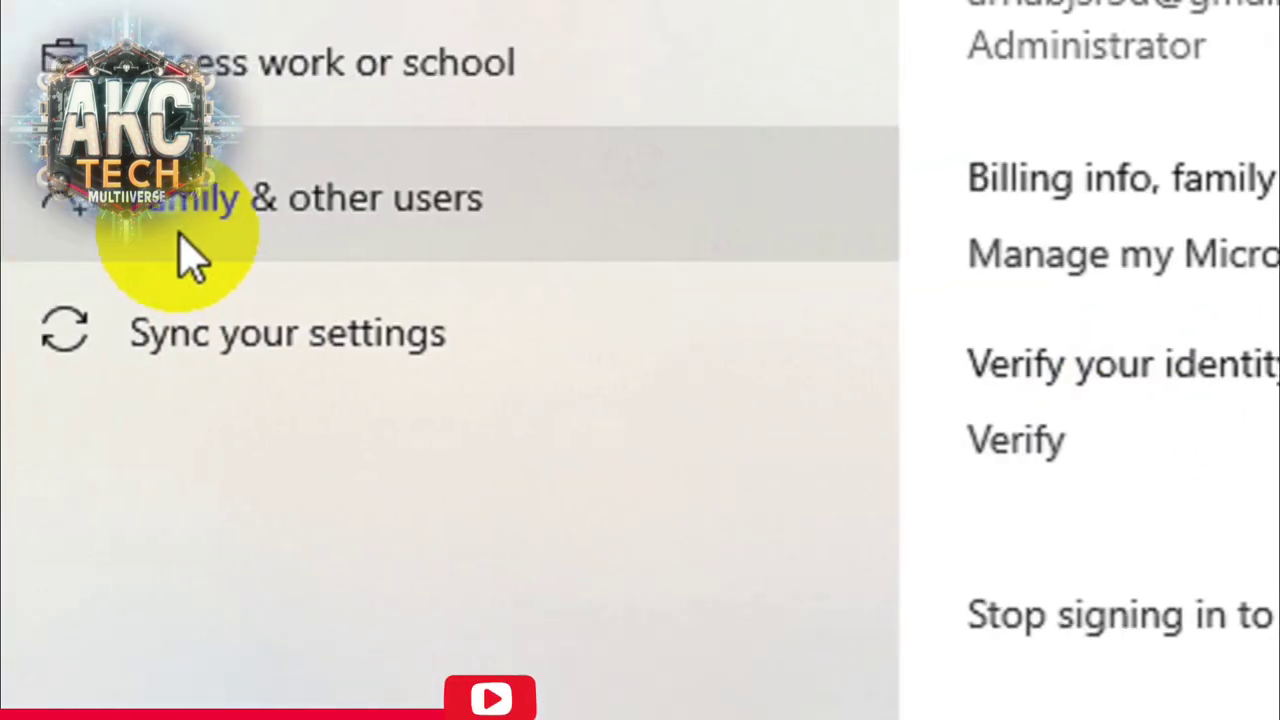
{"action": "left_click", "coordinate": [183, 245]}
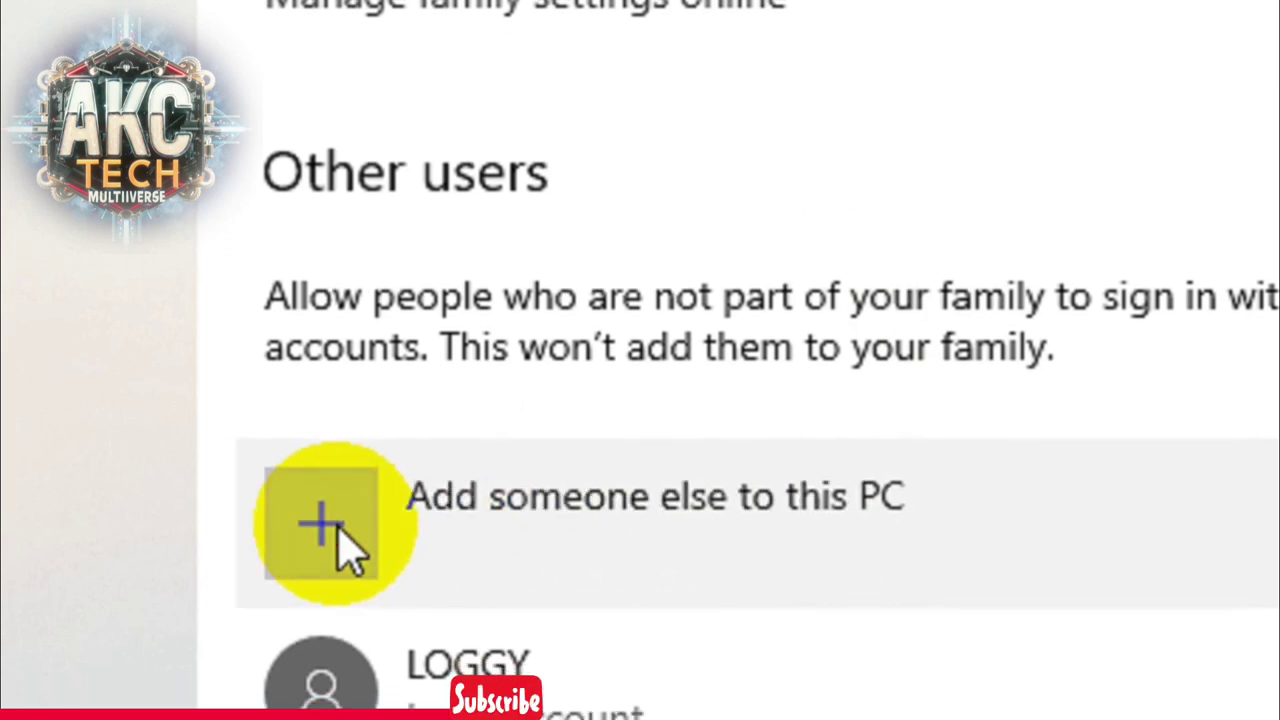
Add another local user to the PC without a Microsoft account, entering a username and leaving the password blank.
{"action": "left_click", "coordinate": [842, 495]}
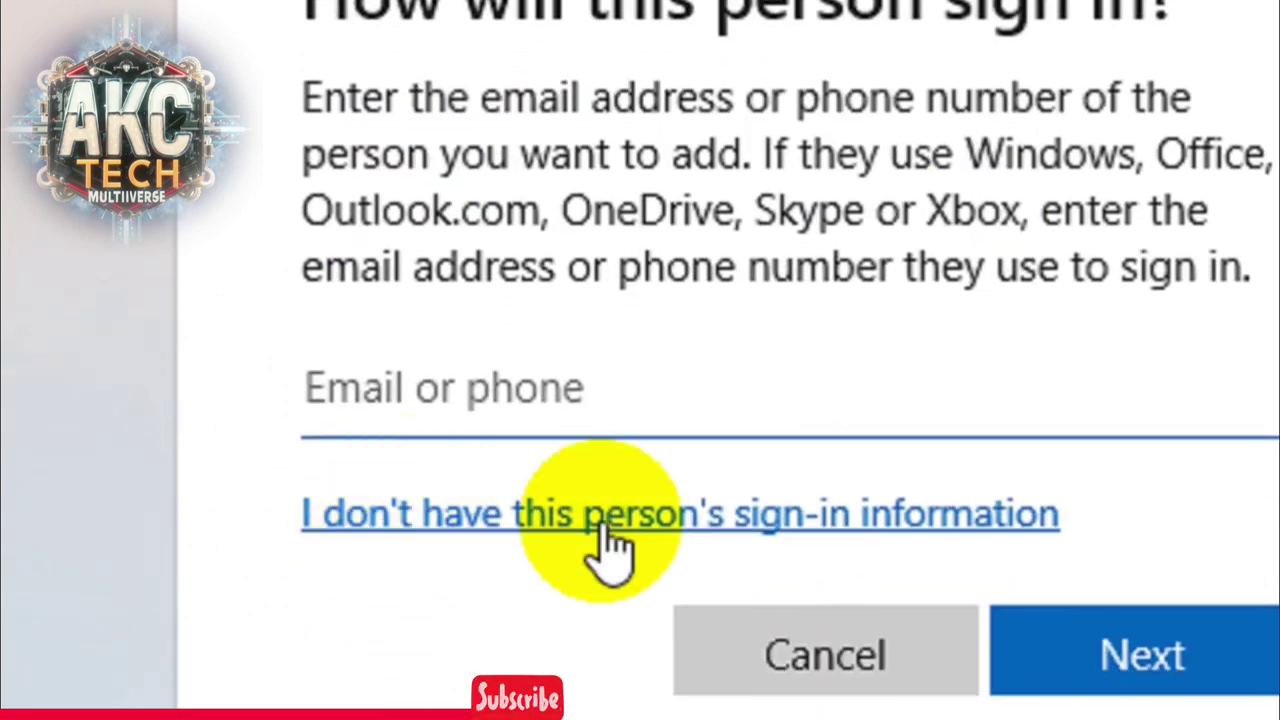
{"action": "left_click", "coordinate": [852, 534]}
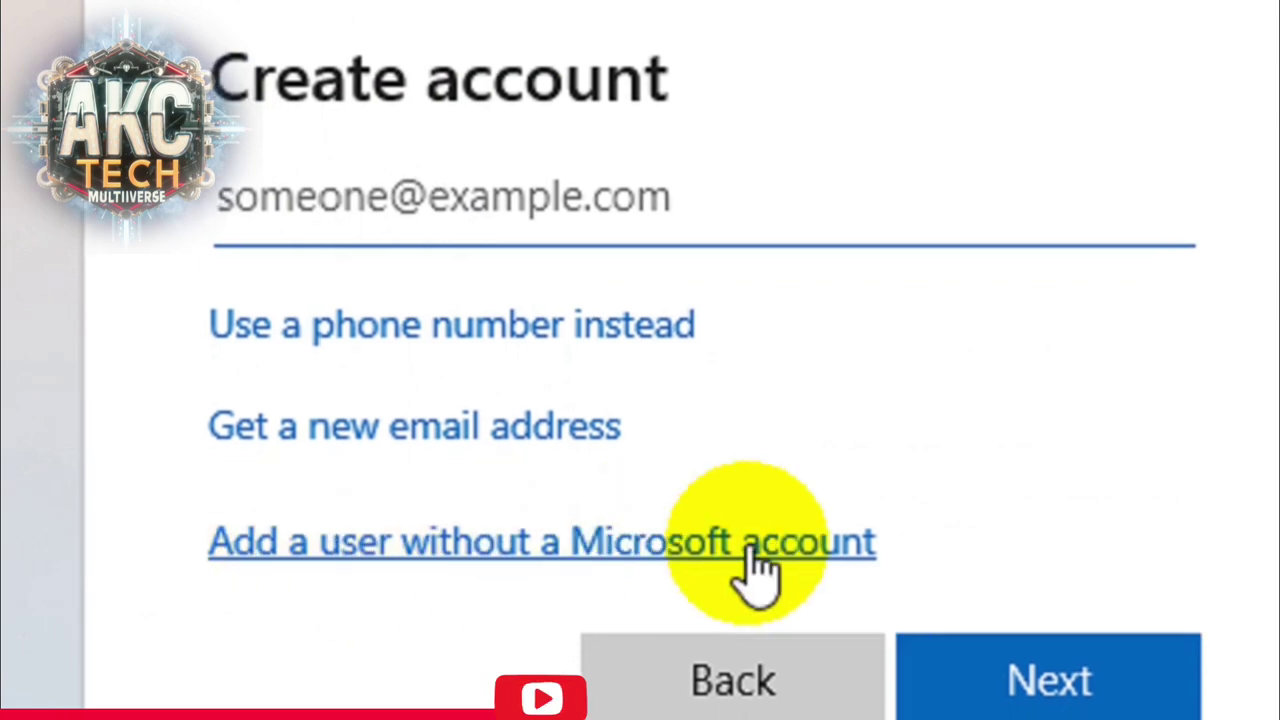
{"action": "left_click", "coordinate": [582, 541]}
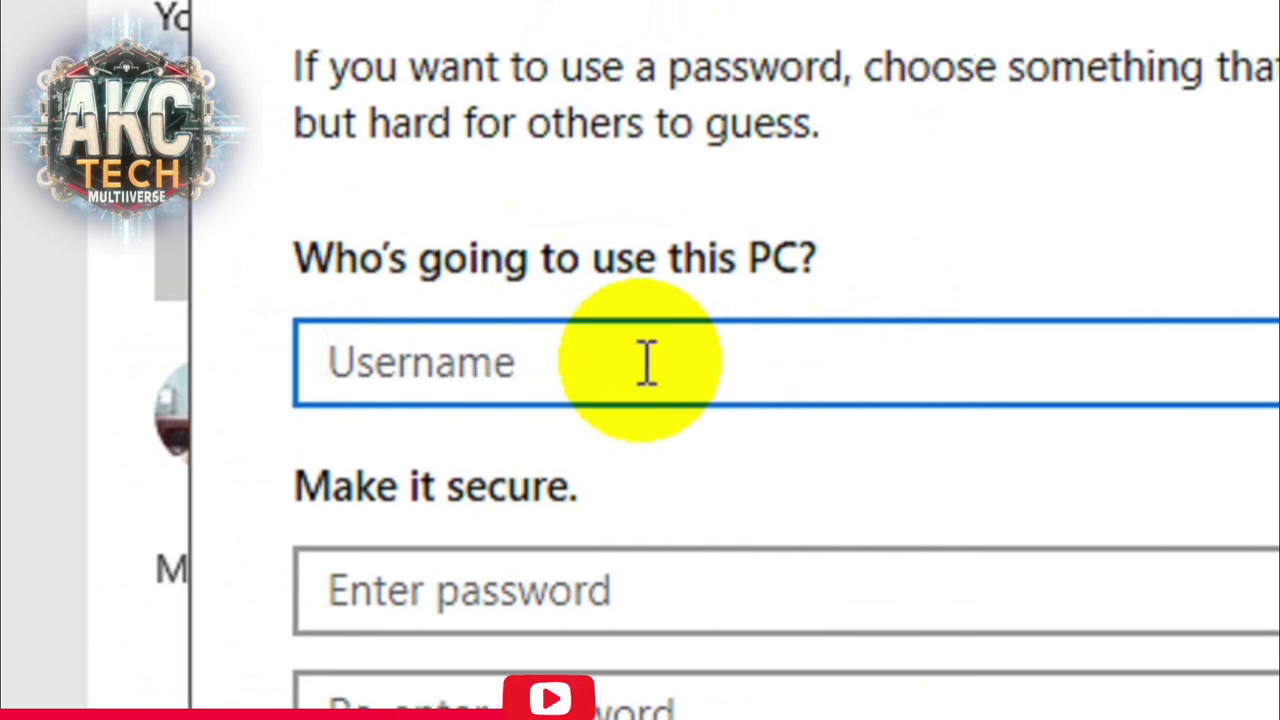
{"action": "type", "text": "ARNA"}
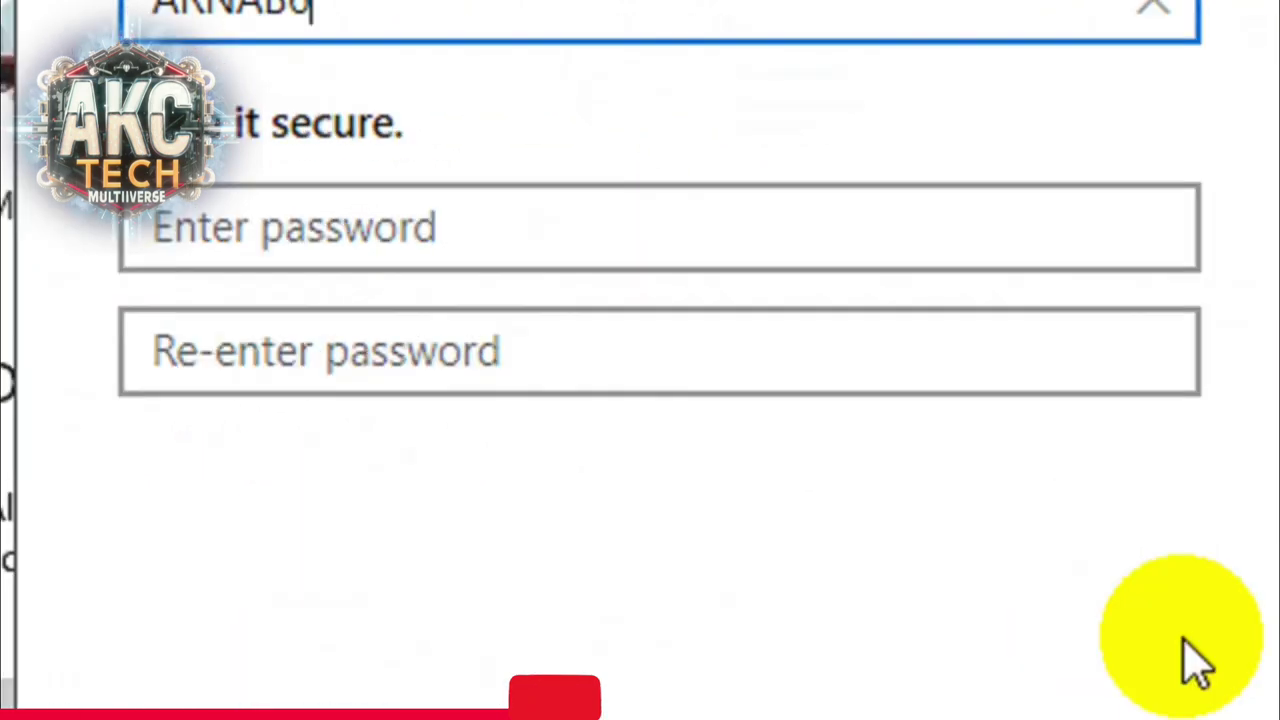
{"action": "left_click", "coordinate": [786, 245]}
{"action": "left_click", "coordinate": [602, 350]}
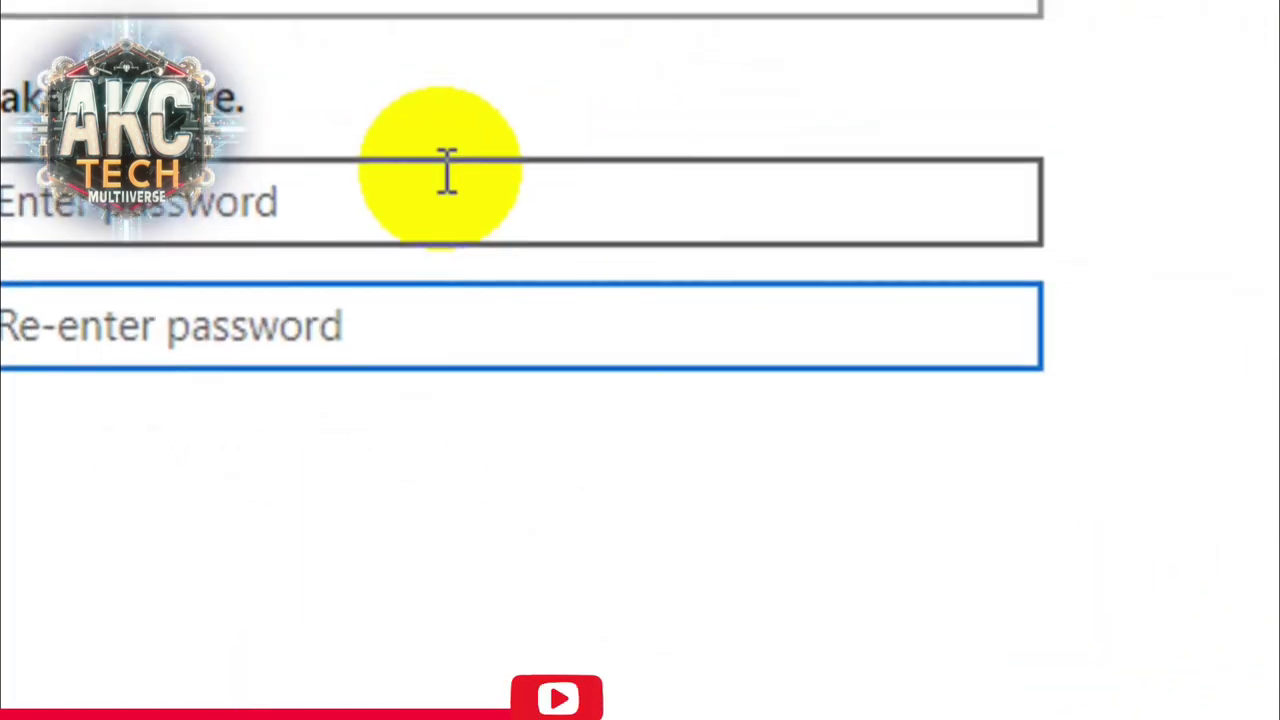
{"action": "left_click", "coordinate": [1044, 578]}
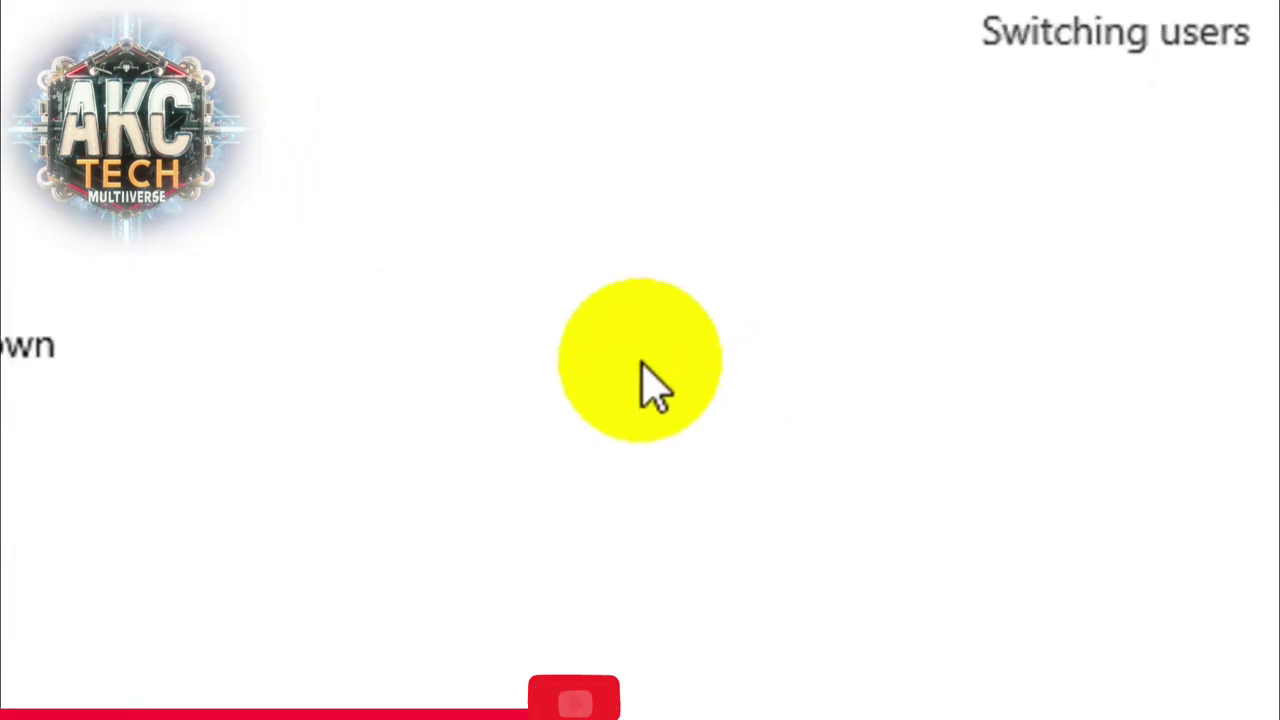
Change the new local account's type to Administrator and leave the Settings window.
{"action": "left_click", "coordinate": [370, 560]}
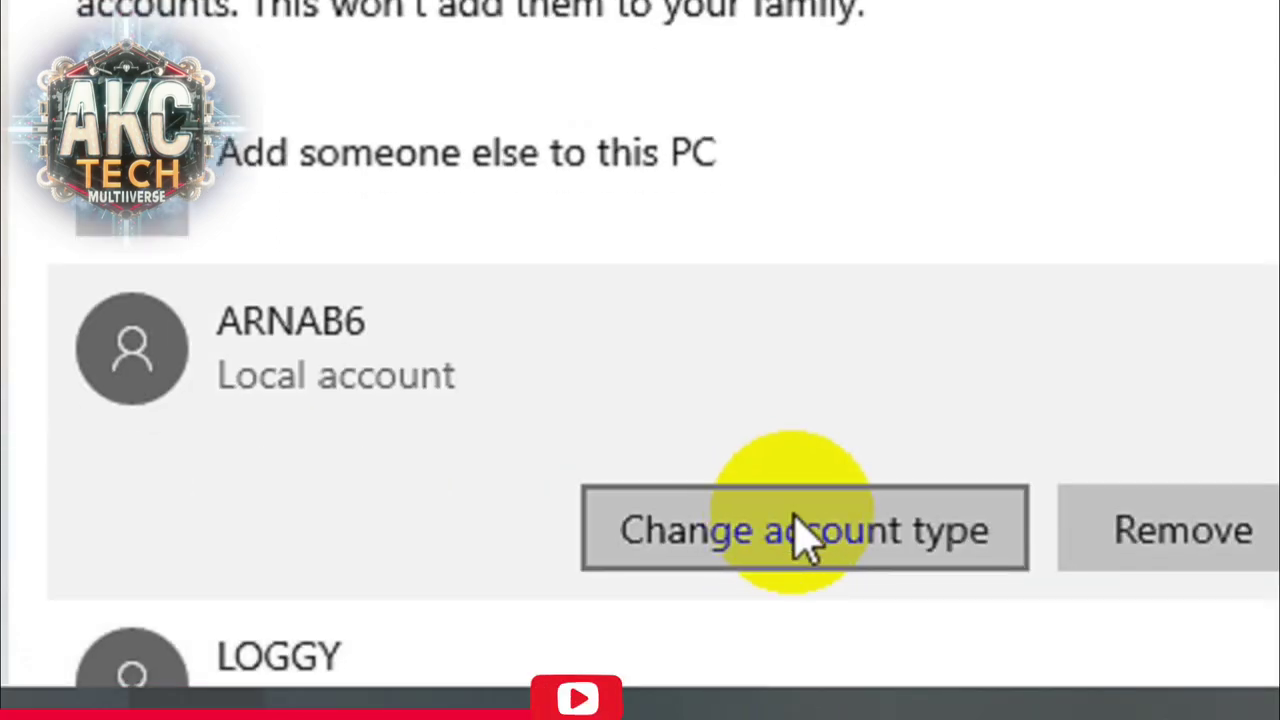
{"action": "left_click", "coordinate": [945, 540]}
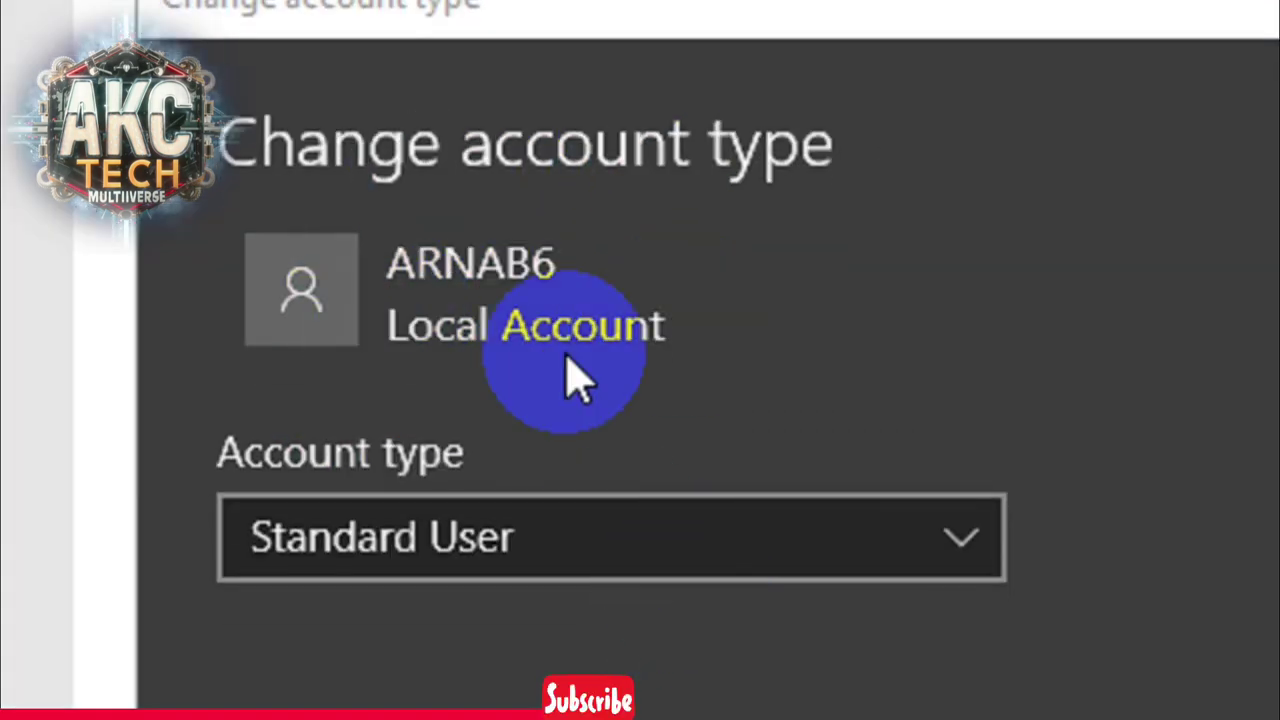
{"action": "left_click", "coordinate": [915, 540]}
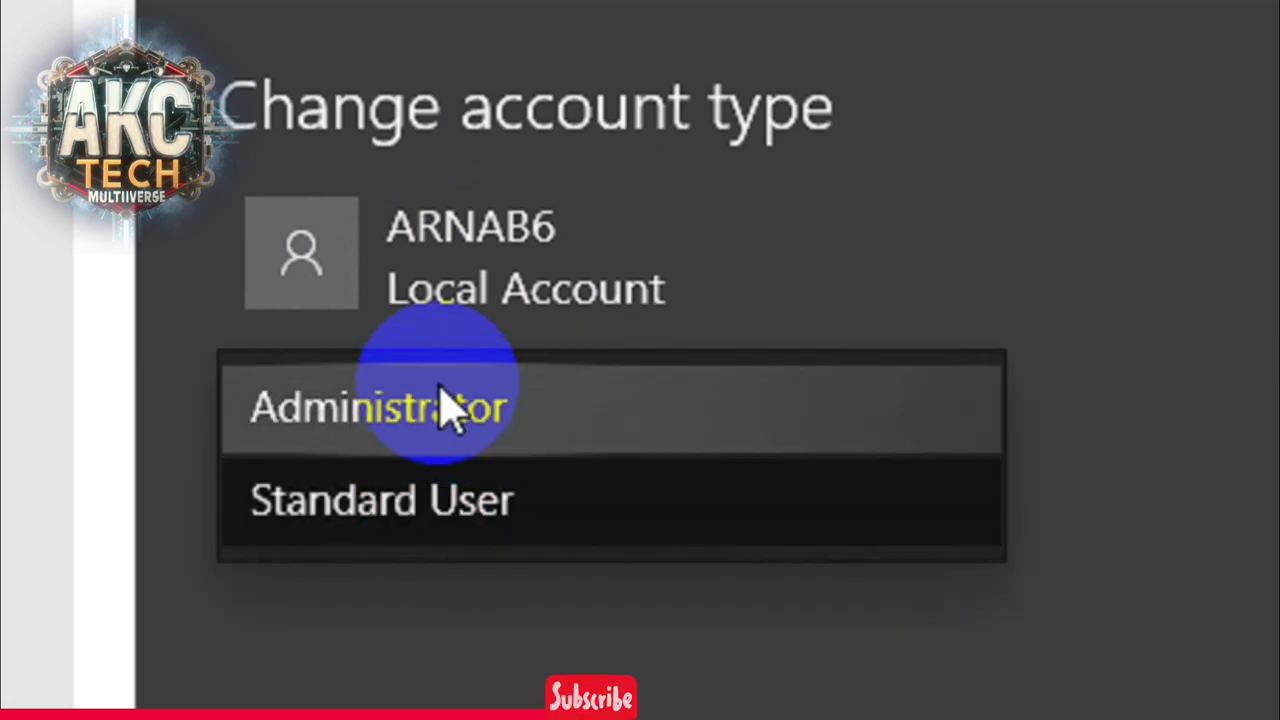
{"action": "left_click", "coordinate": [449, 408]}
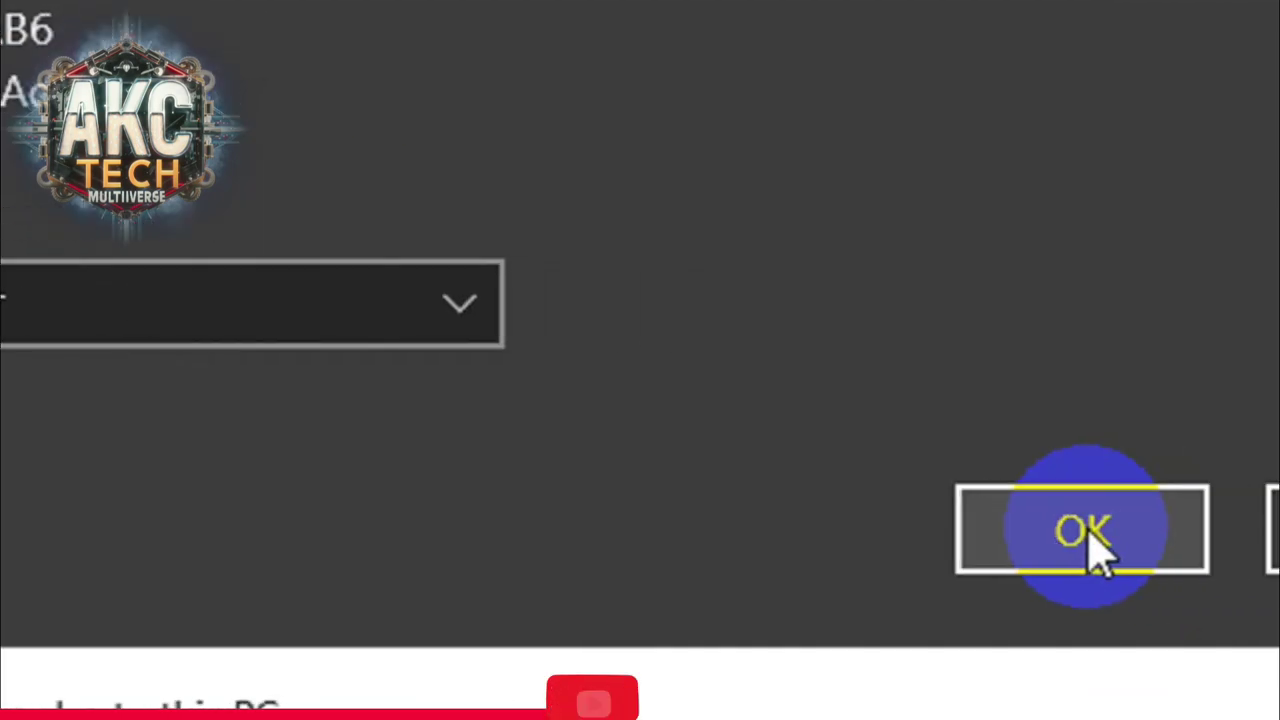
{"action": "left_click", "coordinate": [1237, 532]}
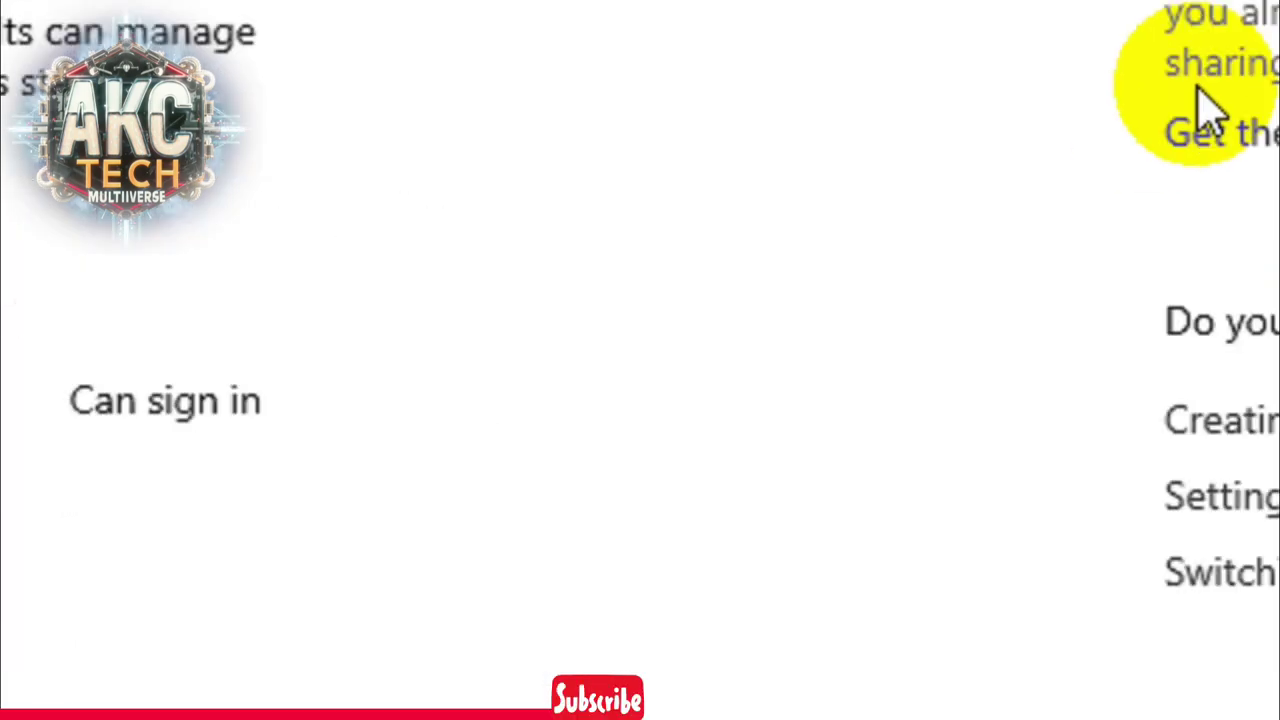
{"action": "left_click", "coordinate": [1205, 78]}
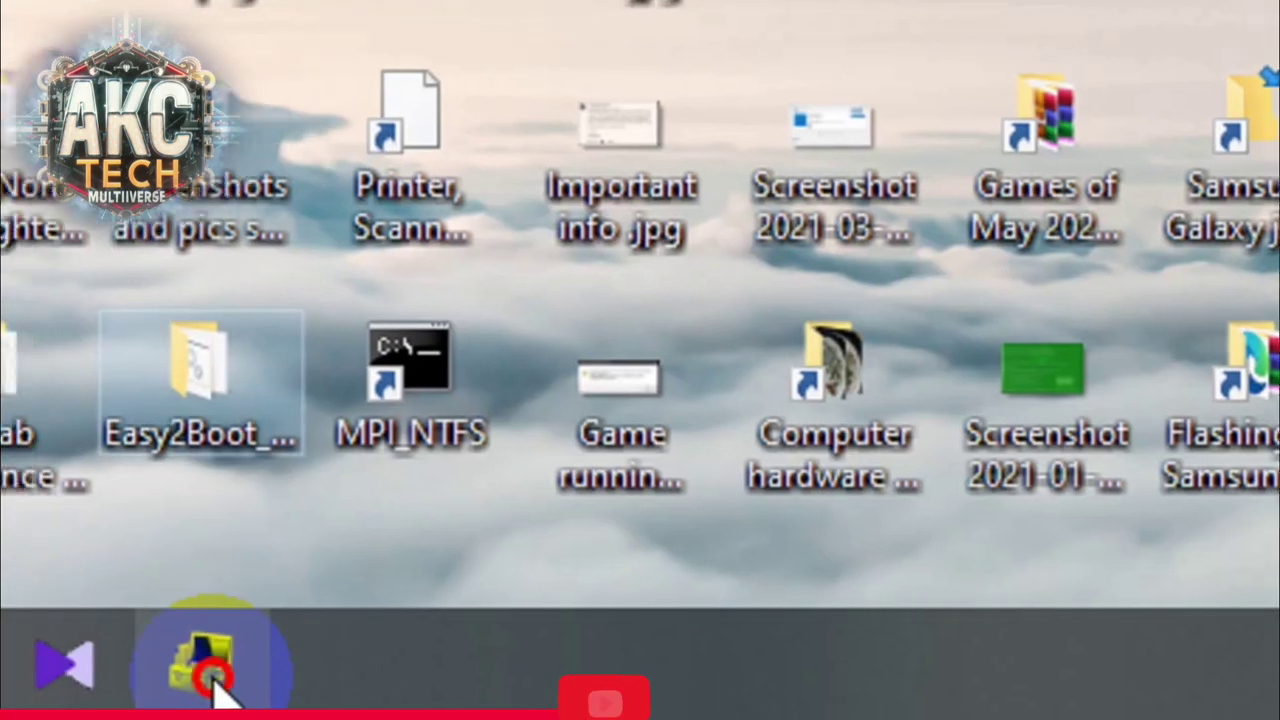
Return to Computer Management, maximise it, select the current user in the Users list, and check the signed-in account in the Start menu.
{"action": "left_click", "coordinate": [145, 662]}
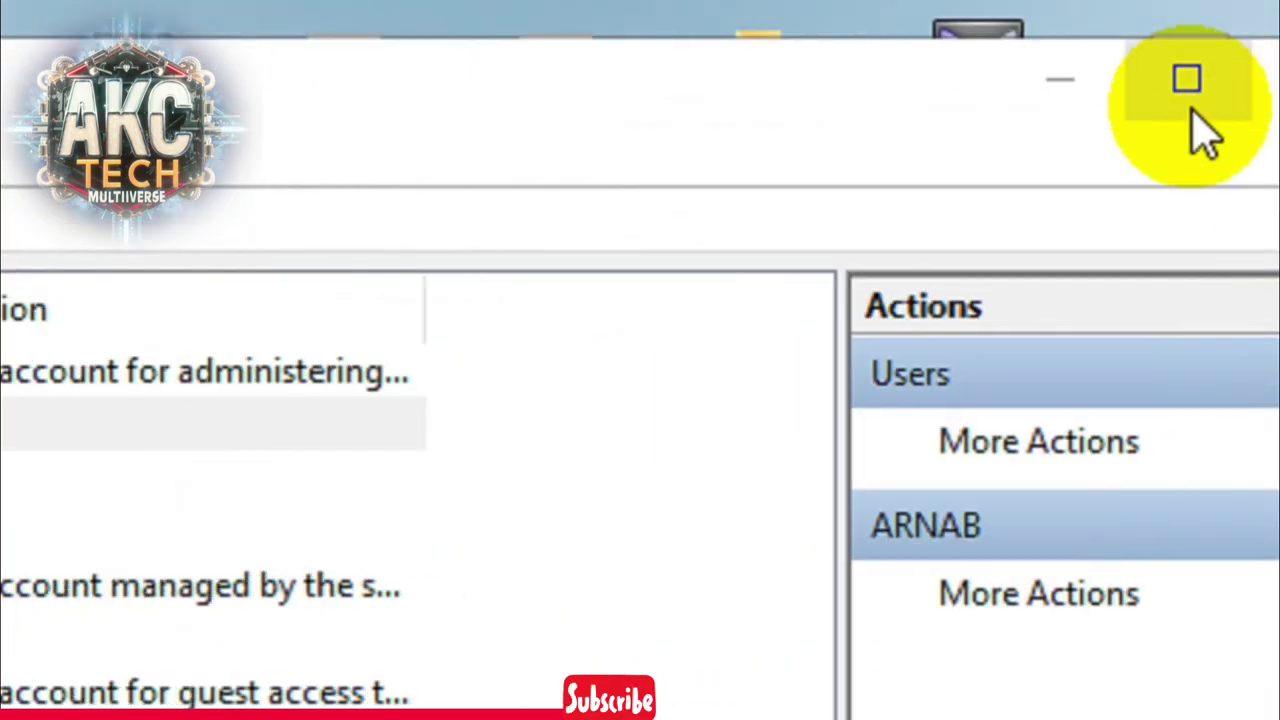
{"action": "left_click", "coordinate": [1192, 112]}
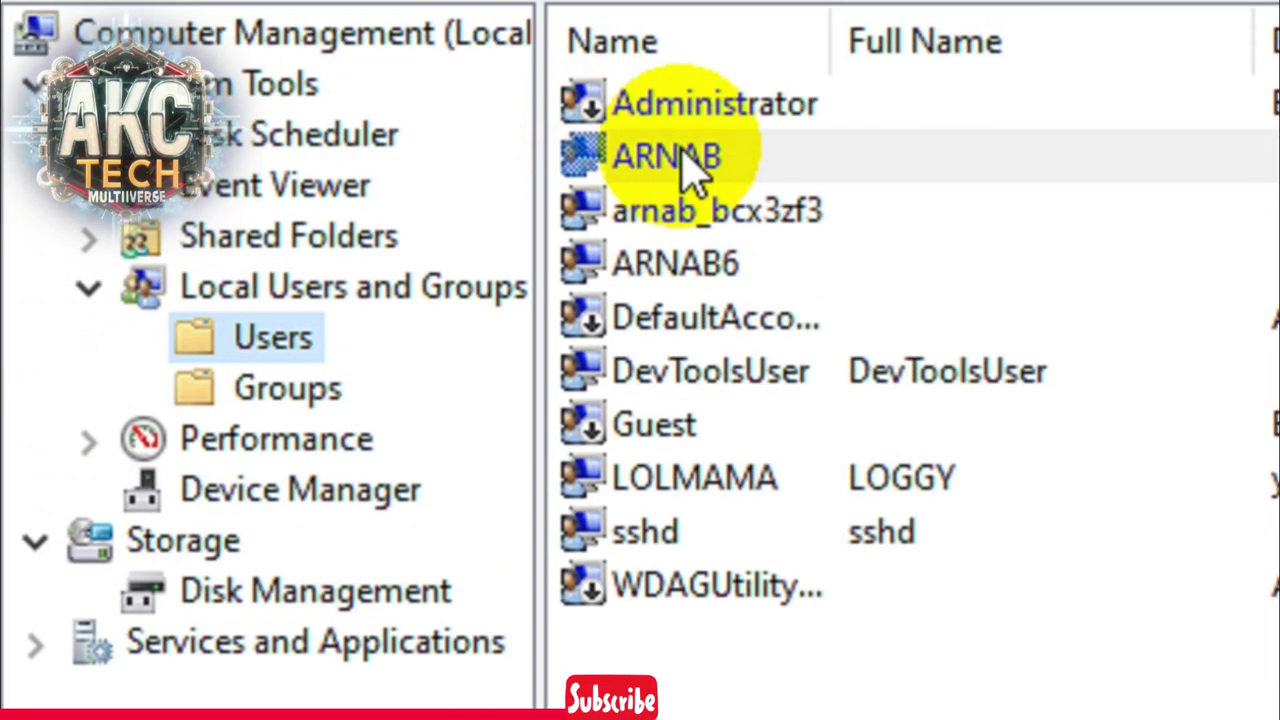
{"action": "left_click", "coordinate": [680, 165]}
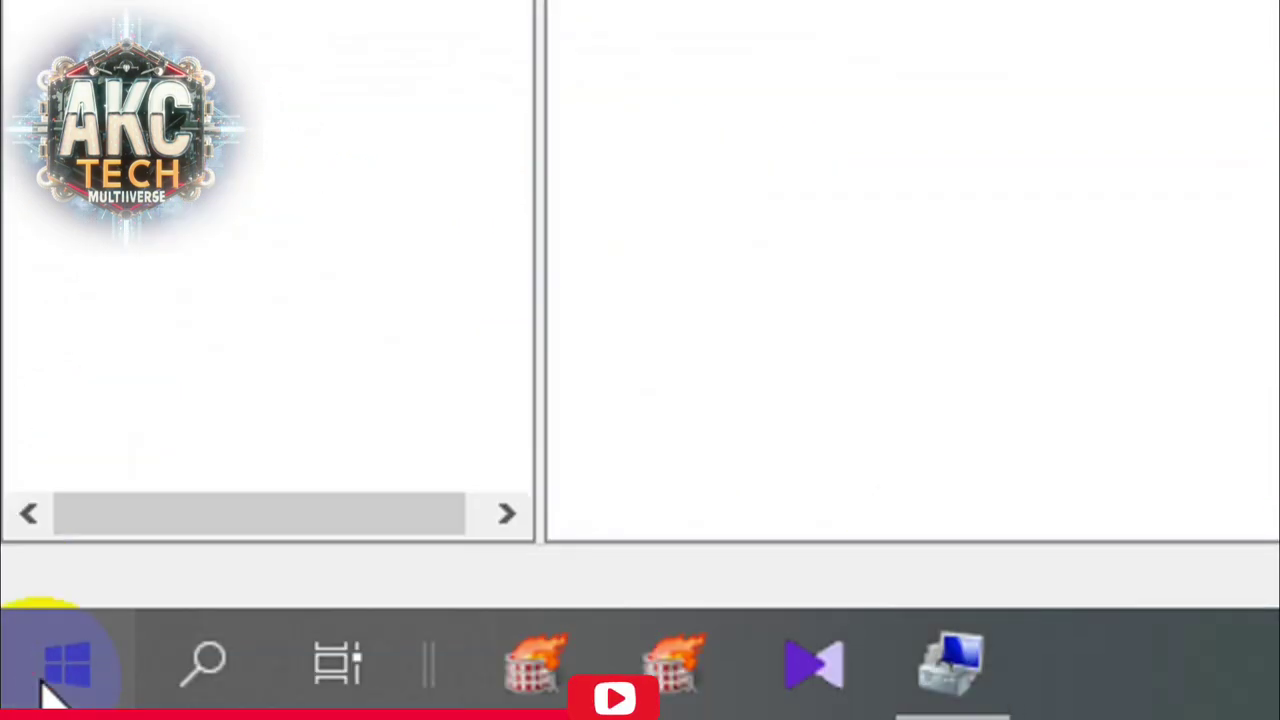
{"action": "left_click", "coordinate": [66, 664]}
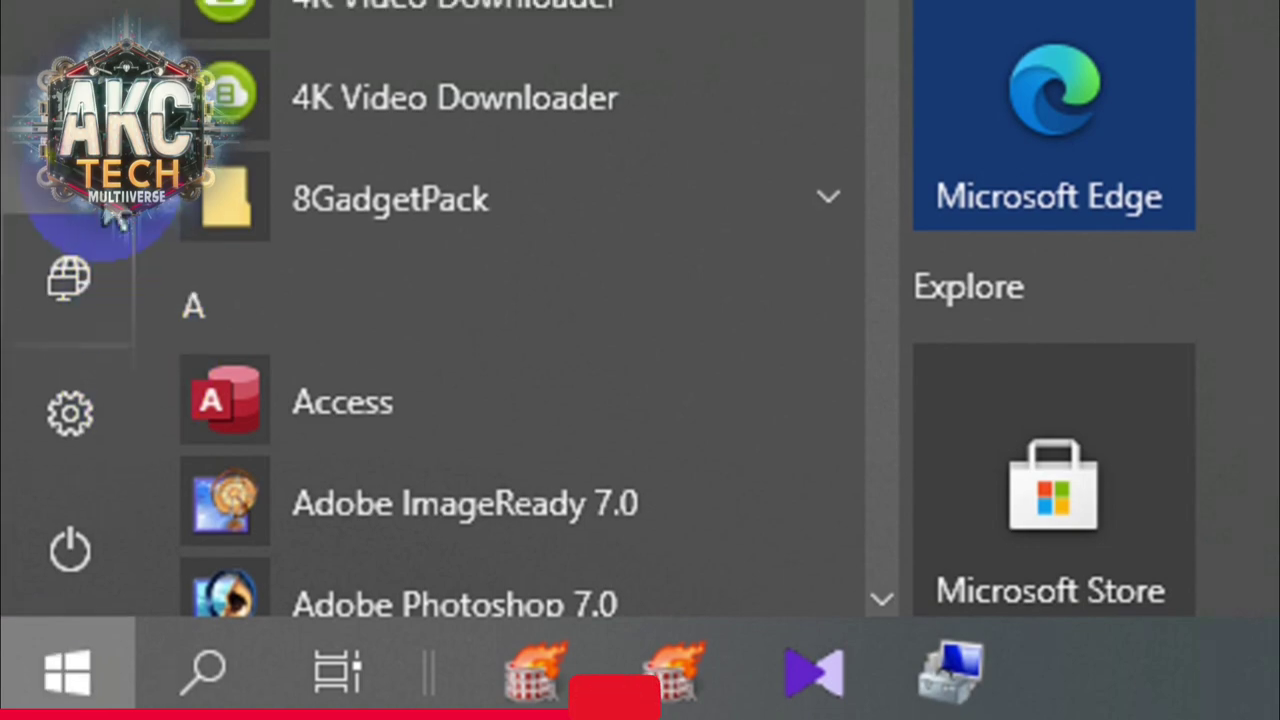
{"action": "mouse_move", "coordinate": [109, 200]}
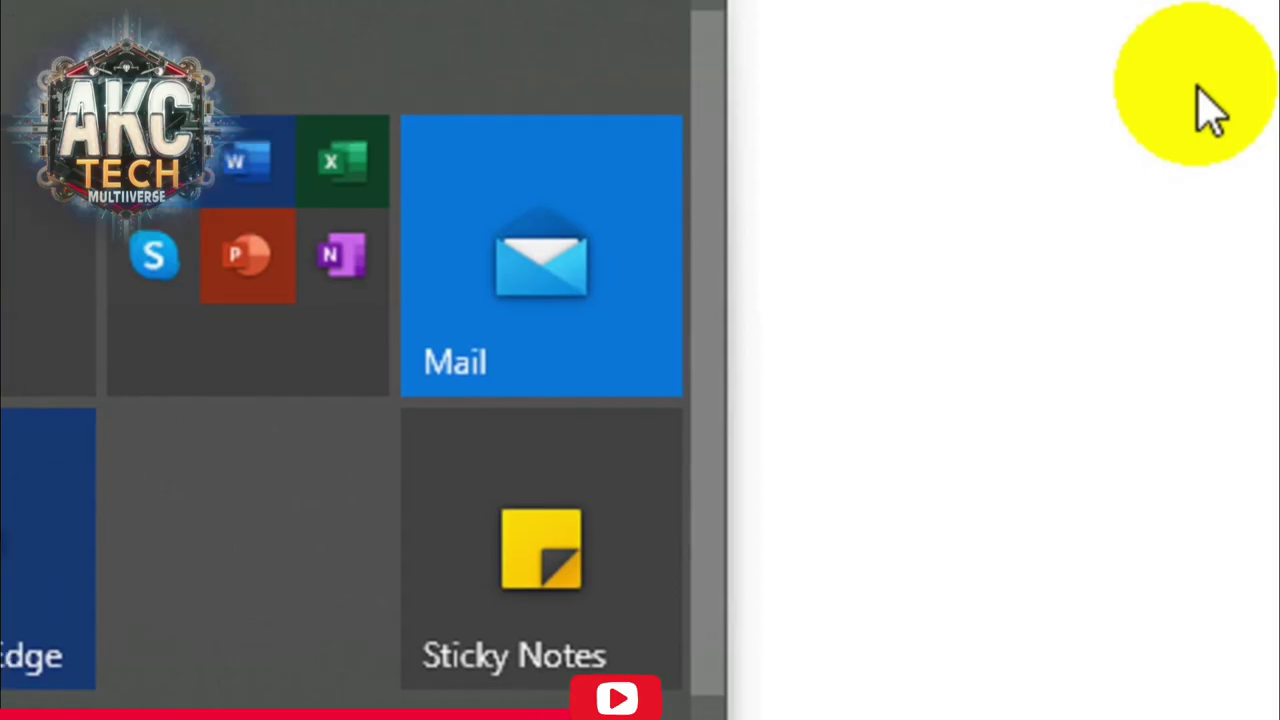
{"action": "left_click", "coordinate": [1210, 110]}
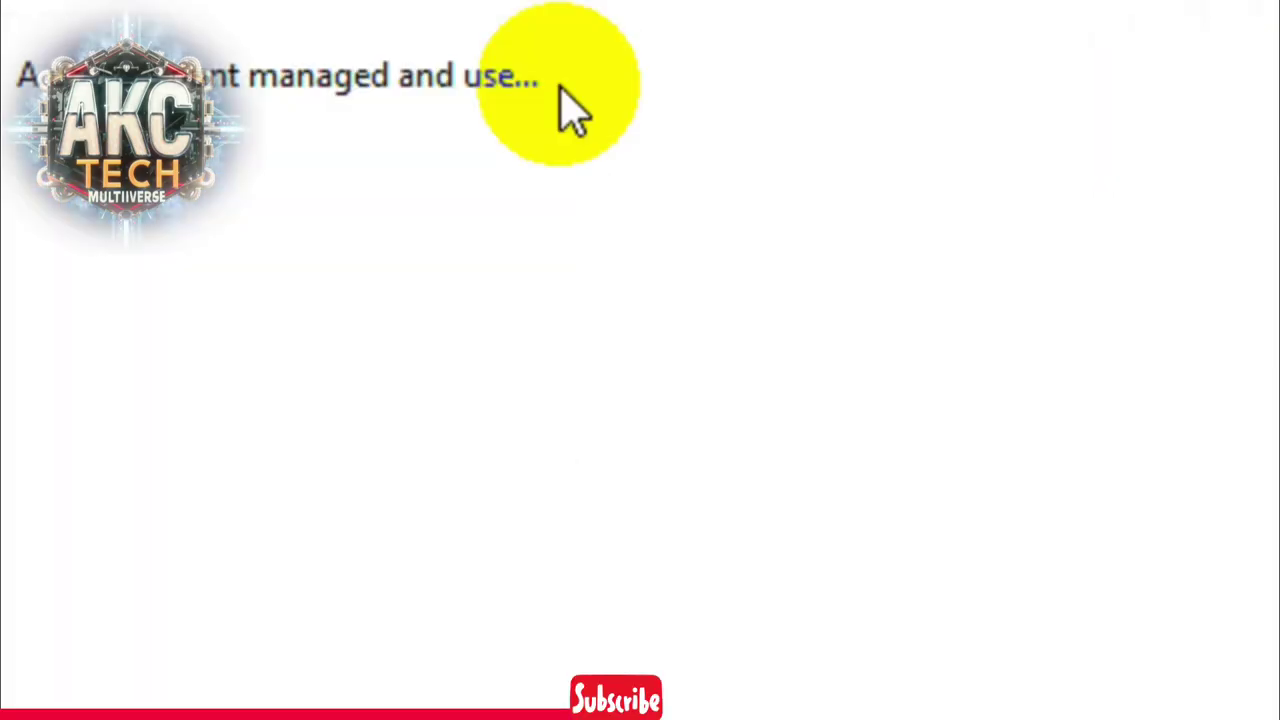
Delete the old local user account from the Users list, accept the deletion warnings, and close Computer Management.
{"action": "left_click", "coordinate": [325, 190]}
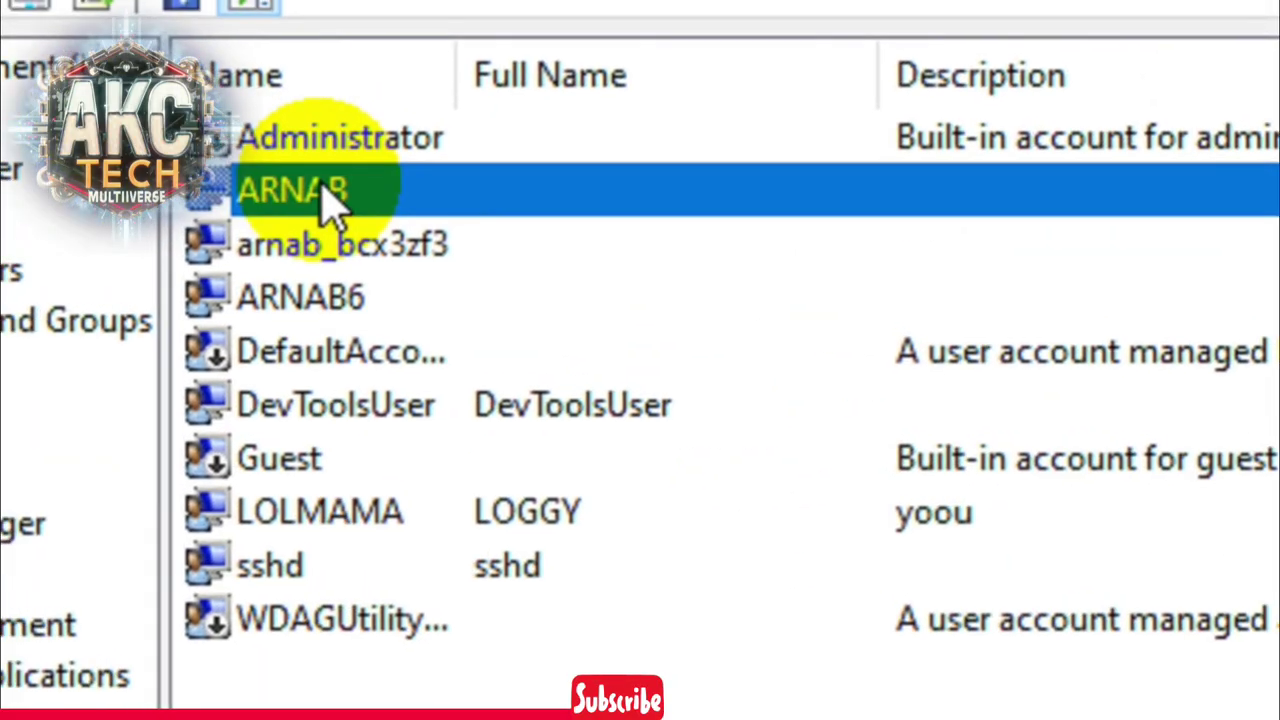
{"action": "right_click", "coordinate": [322, 183]}
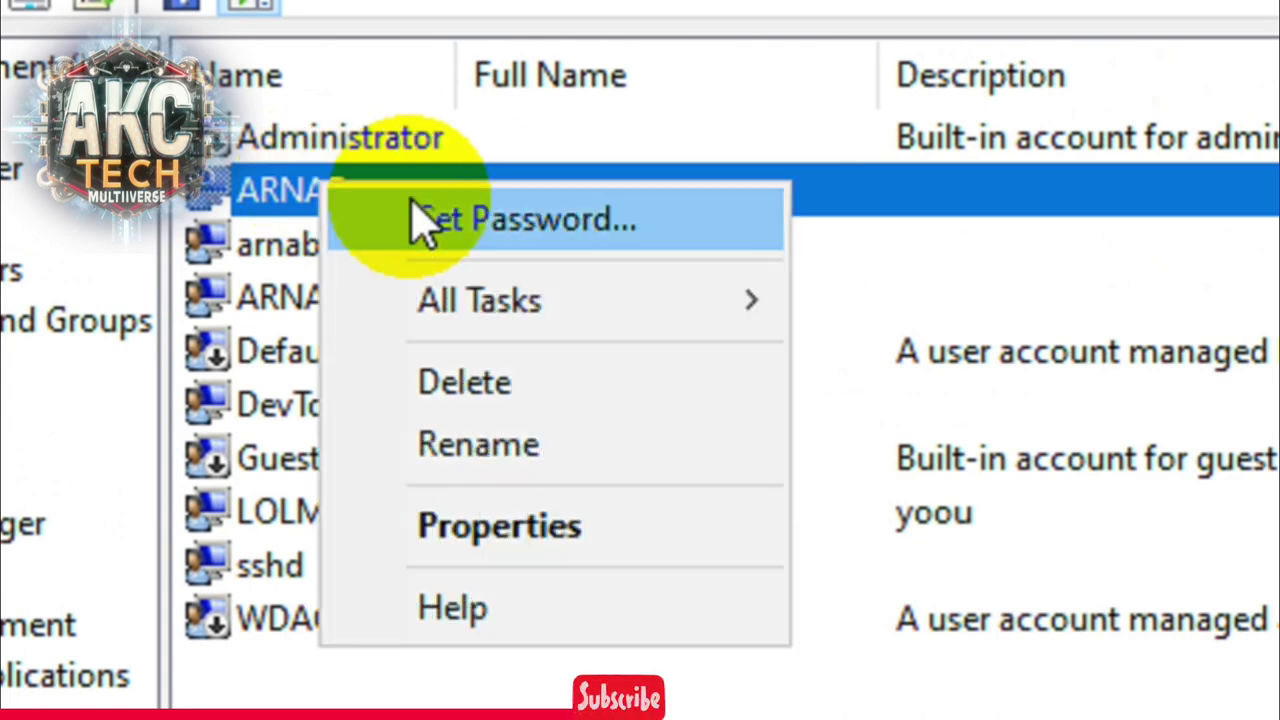
{"action": "left_click", "coordinate": [578, 405]}
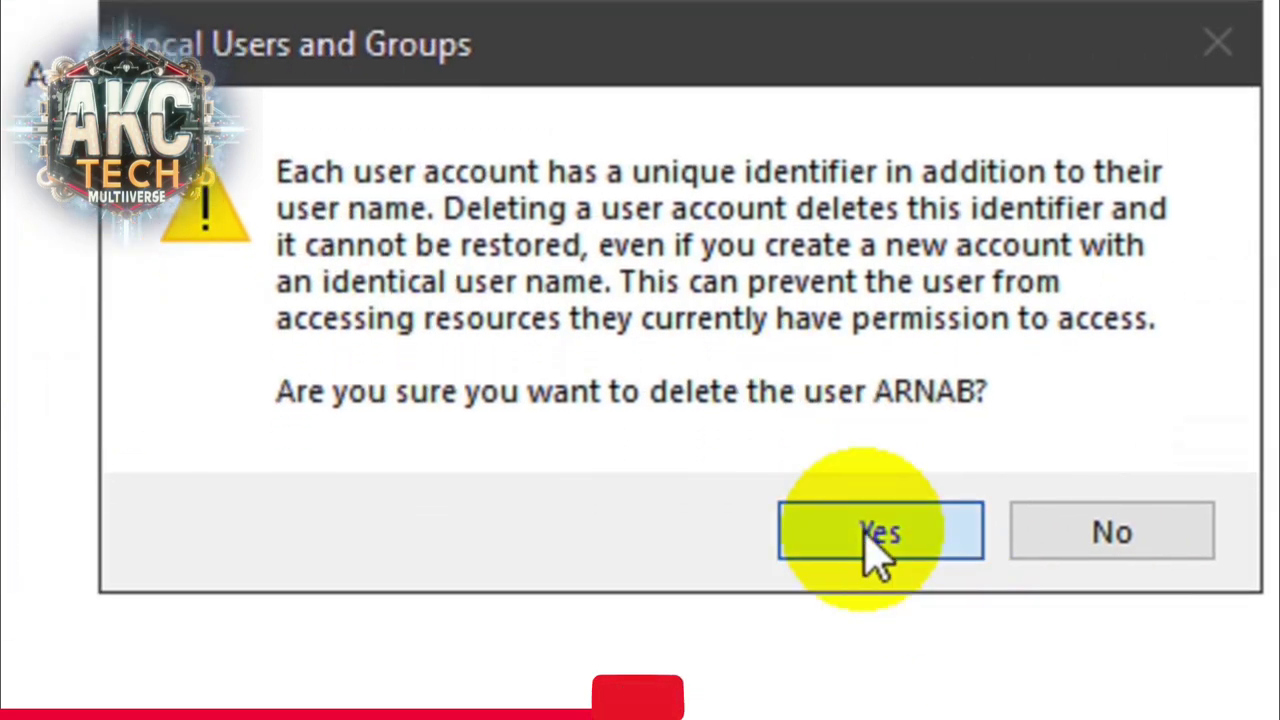
{"action": "left_click", "coordinate": [878, 540]}
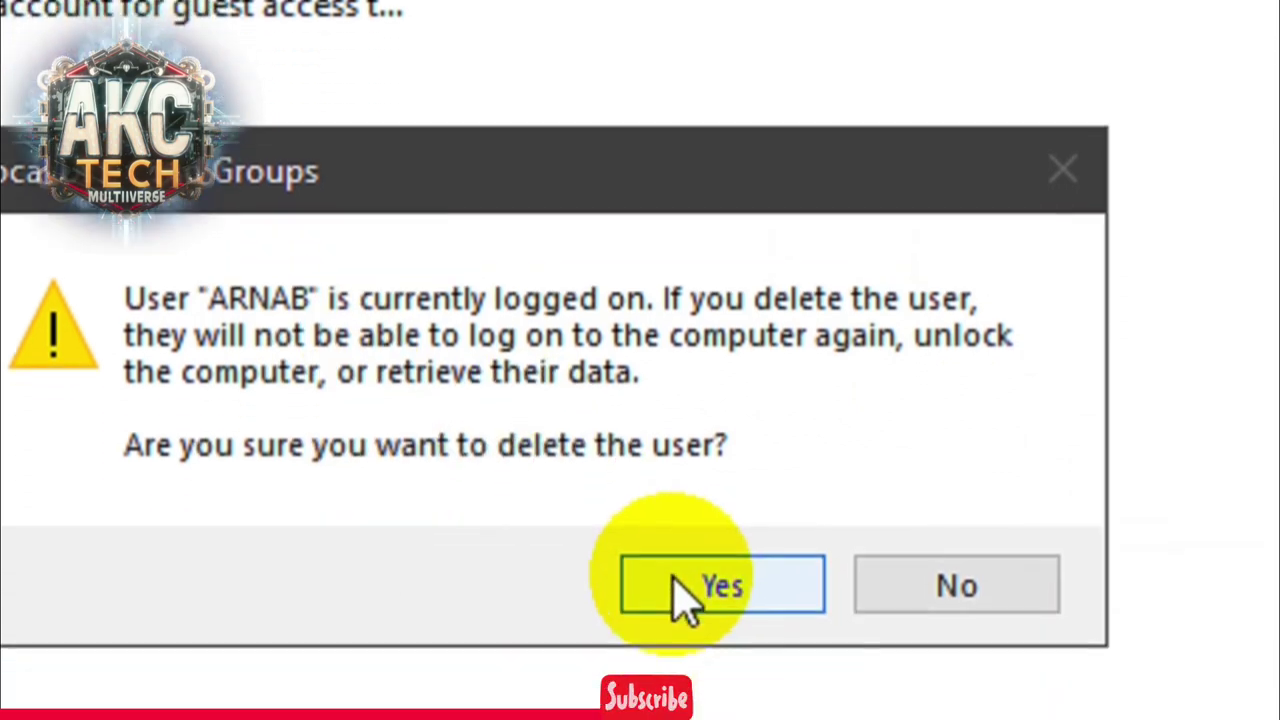
{"action": "left_click", "coordinate": [753, 545]}
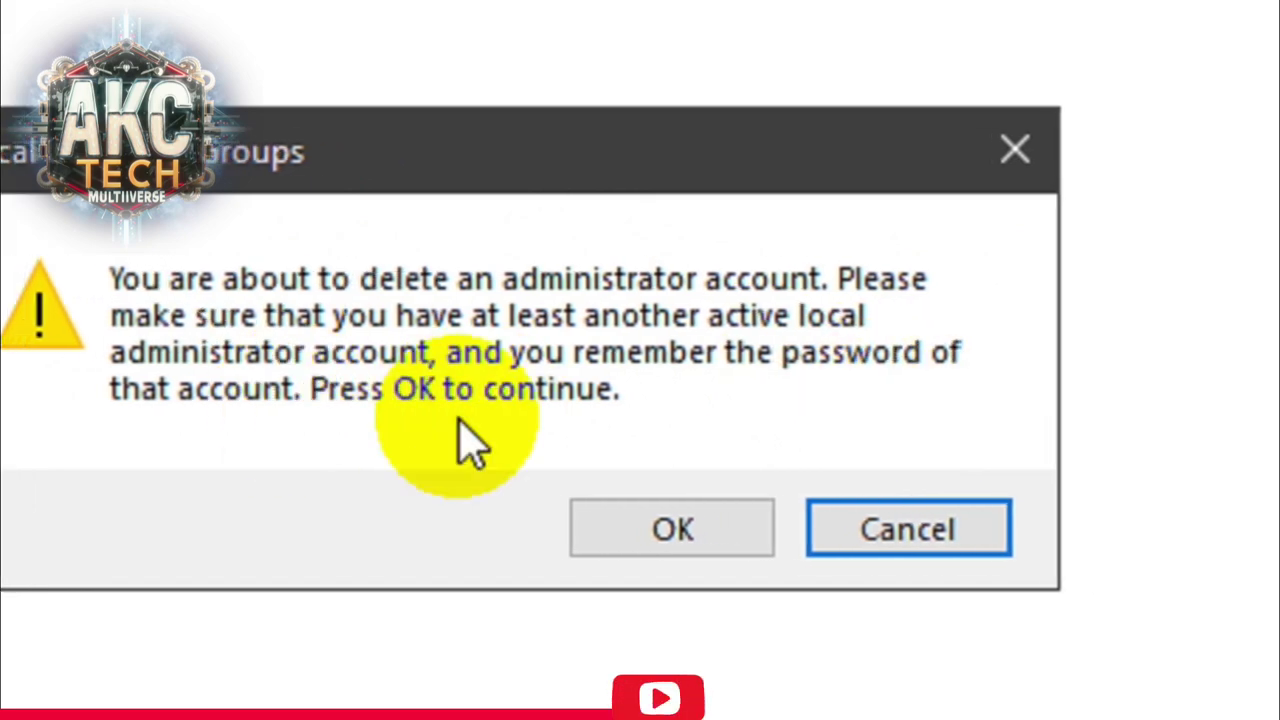
{"action": "left_click", "coordinate": [690, 530]}
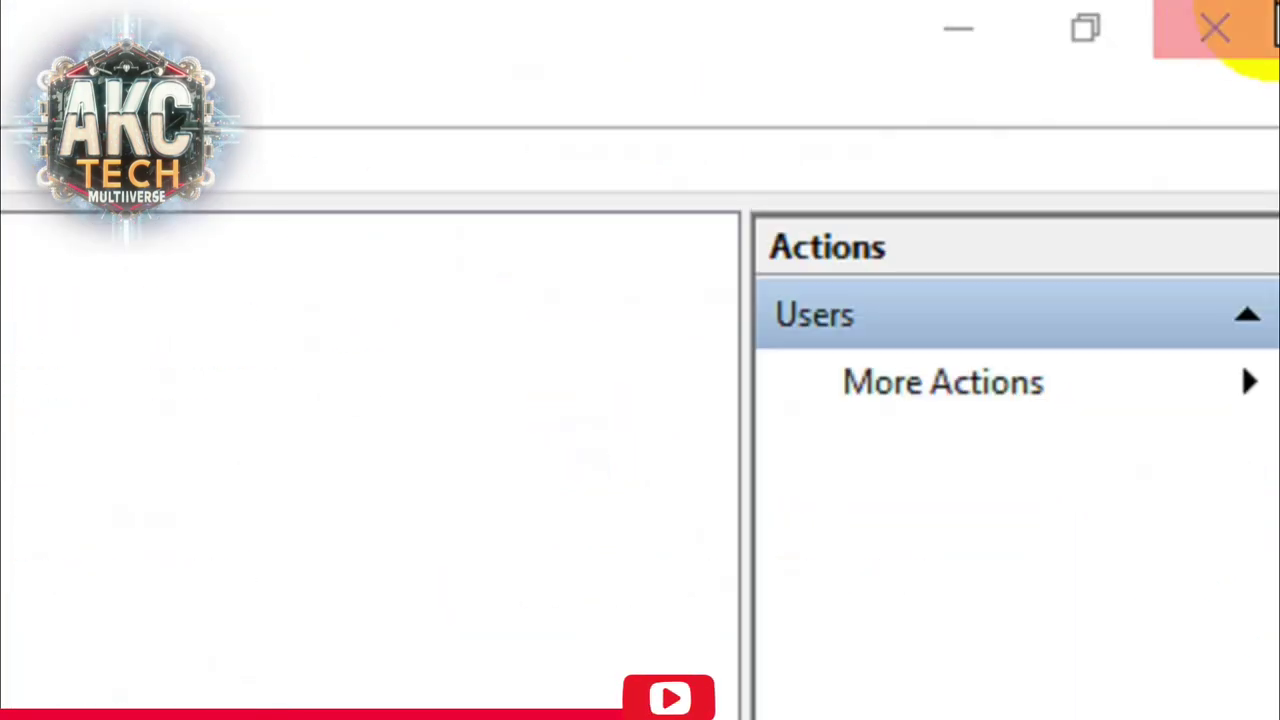
{"action": "left_click", "coordinate": [1240, 26]}
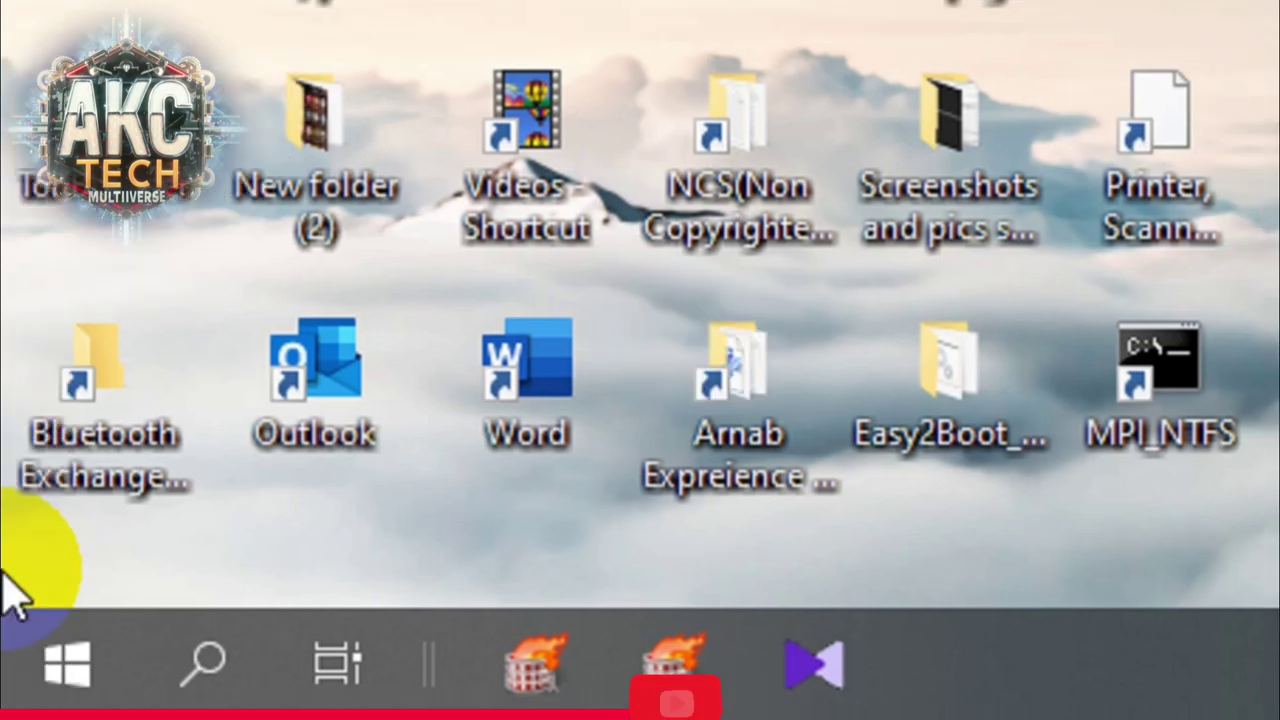
Leave the old account's session and switch to the new local administrator account.
{"action": "left_click", "coordinate": [62, 690]}
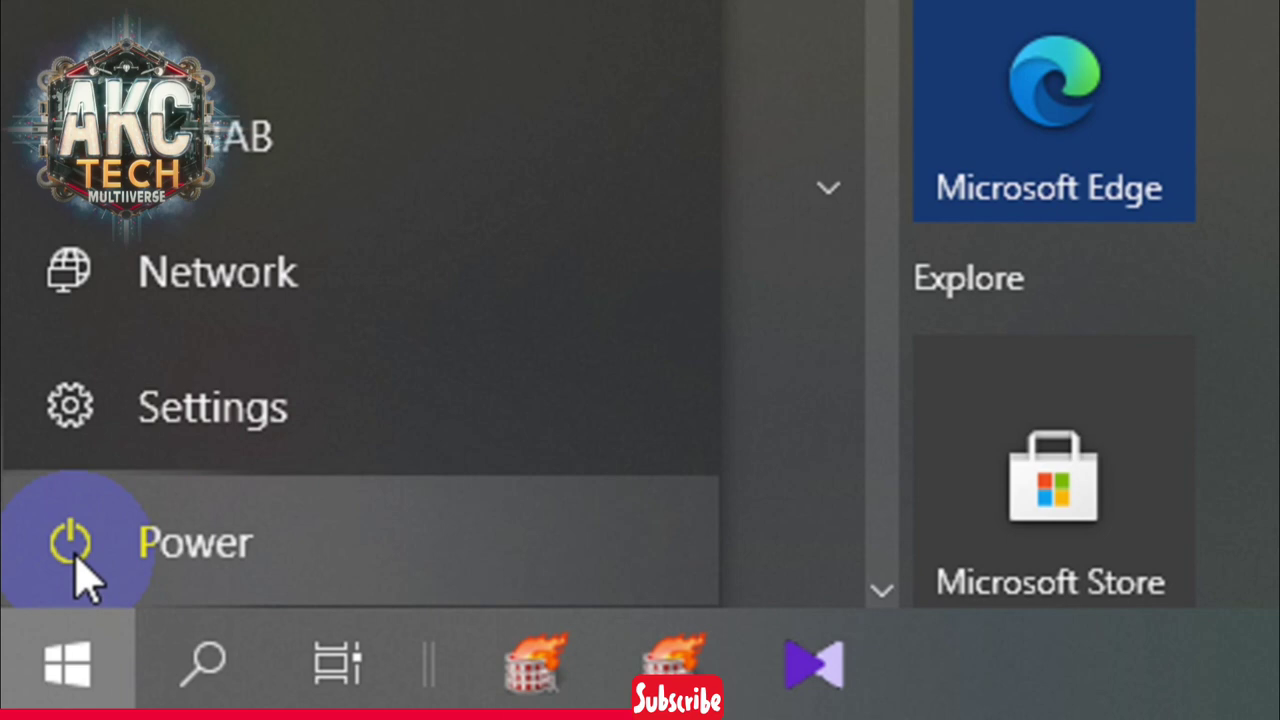
{"action": "left_click", "coordinate": [77, 571]}
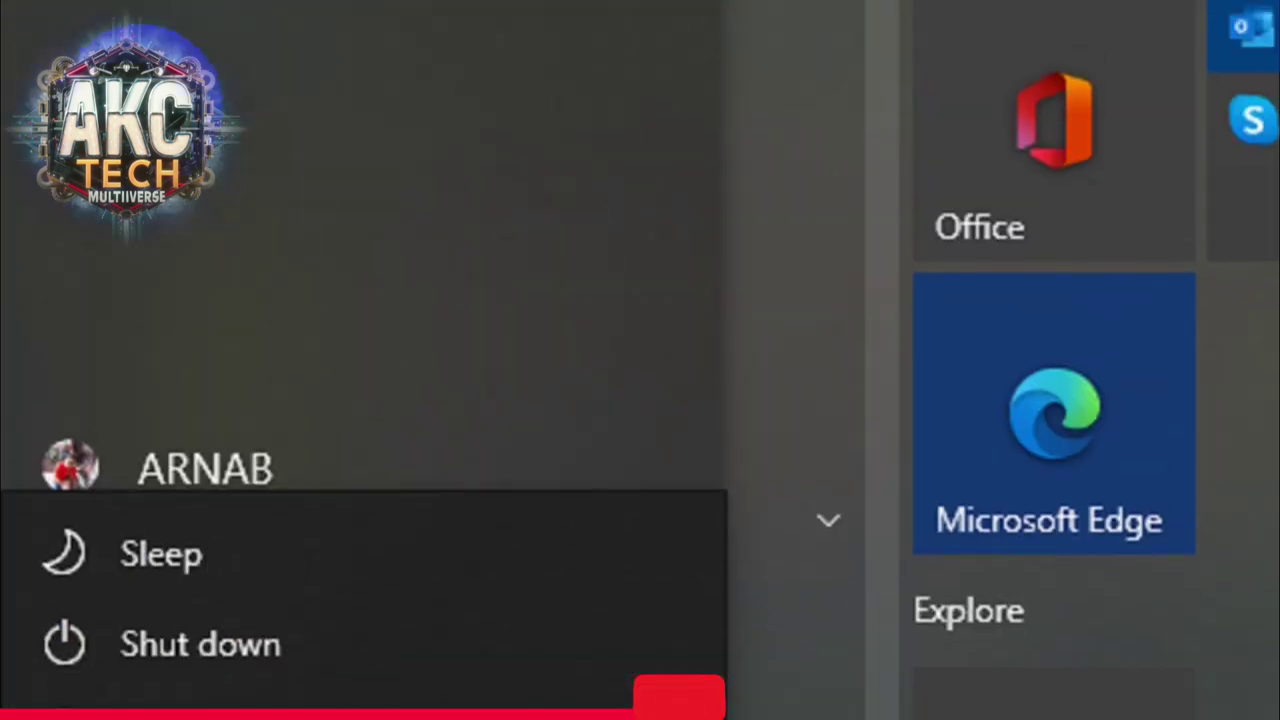
{"action": "left_click", "coordinate": [70, 560]}
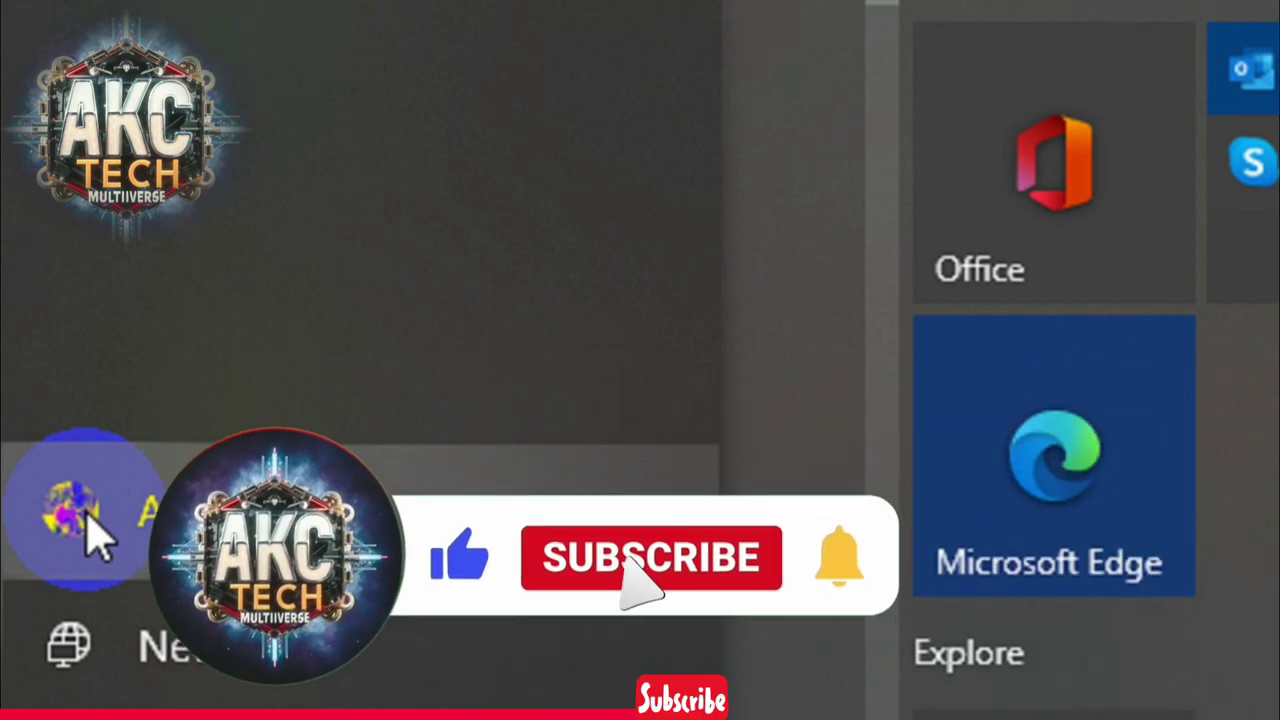
{"action": "left_click", "coordinate": [95, 535]}
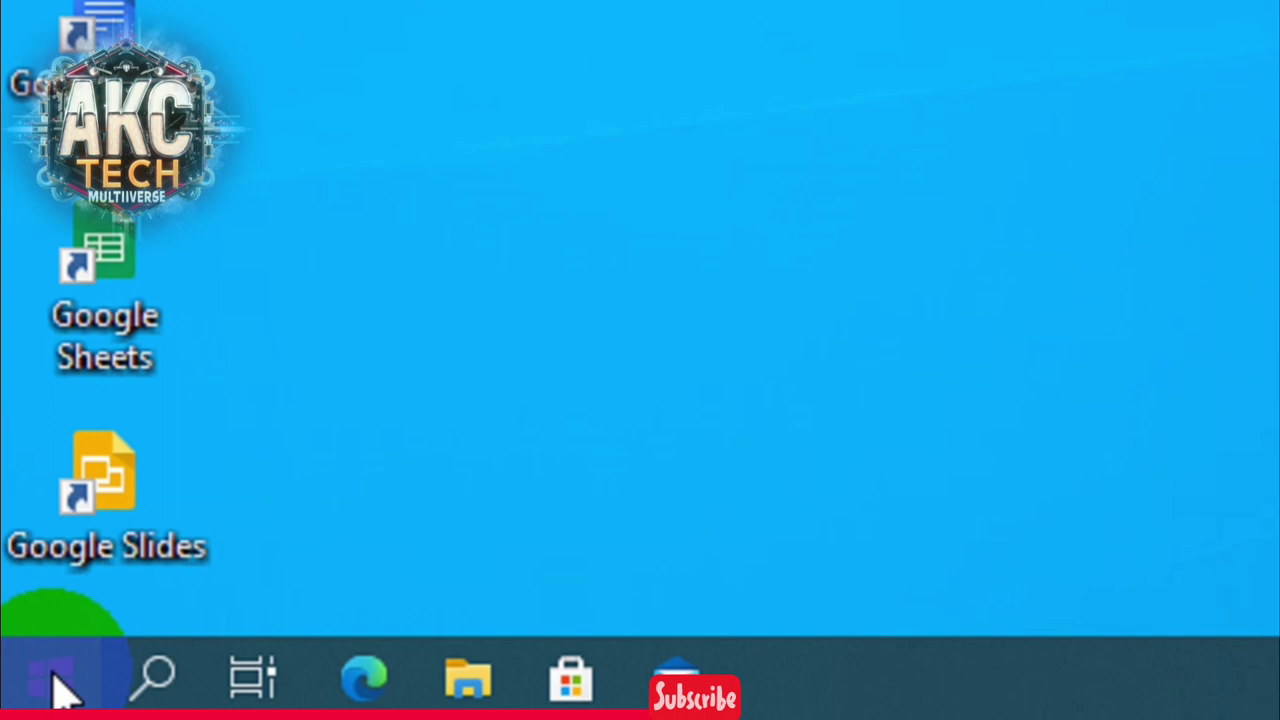
Open the Family & other users page in the Accounts settings of the new administrator account.
{"action": "left_click", "coordinate": [60, 688]}
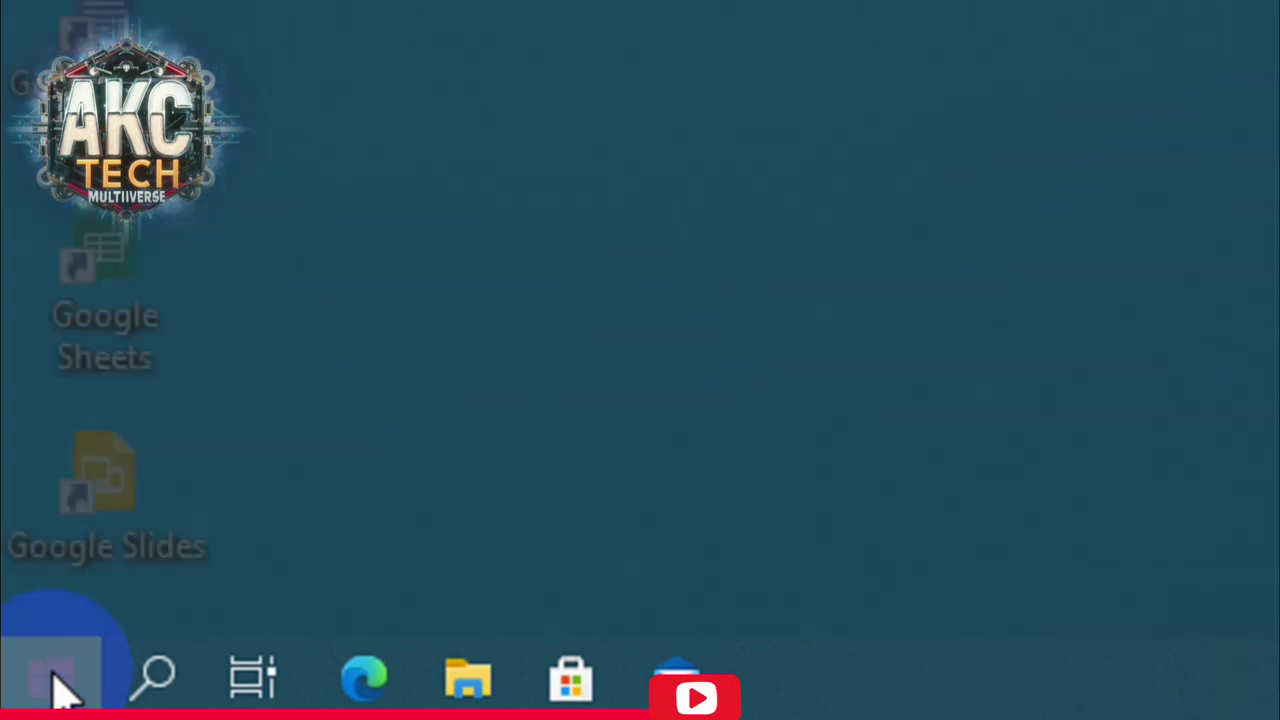
{"action": "mouse_move", "coordinate": [170, 100]}
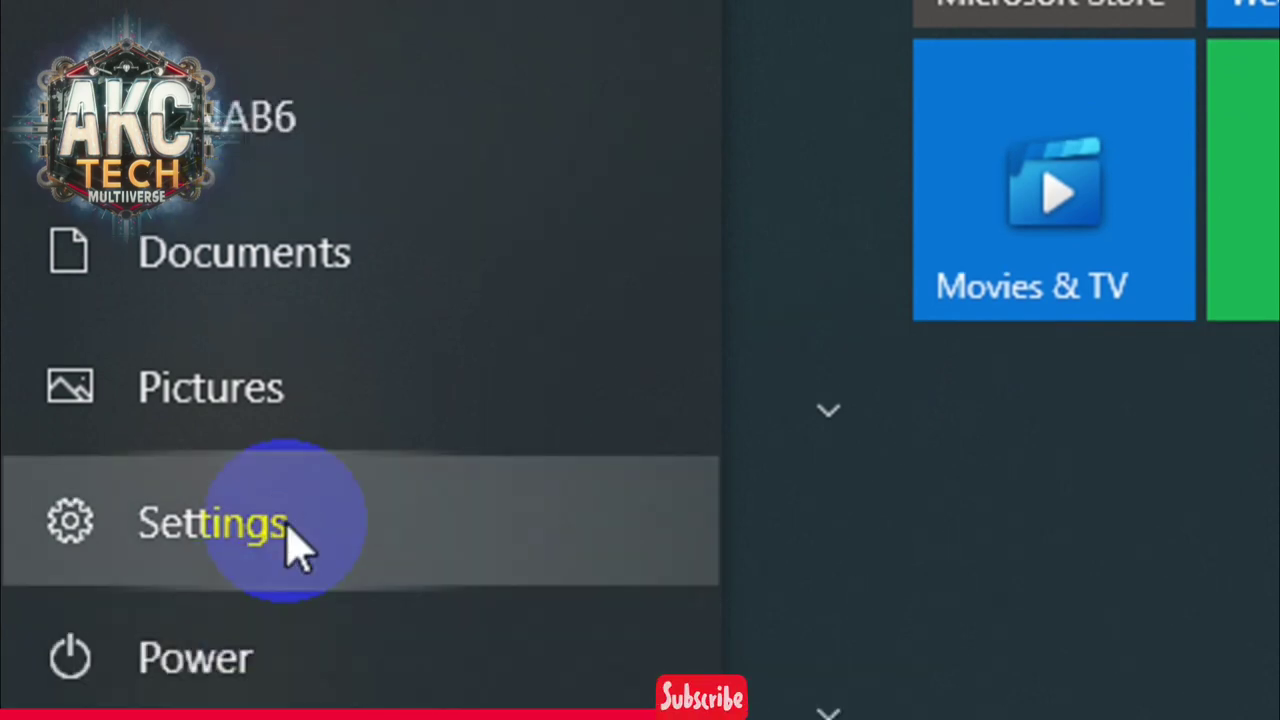
{"action": "left_click", "coordinate": [290, 530]}
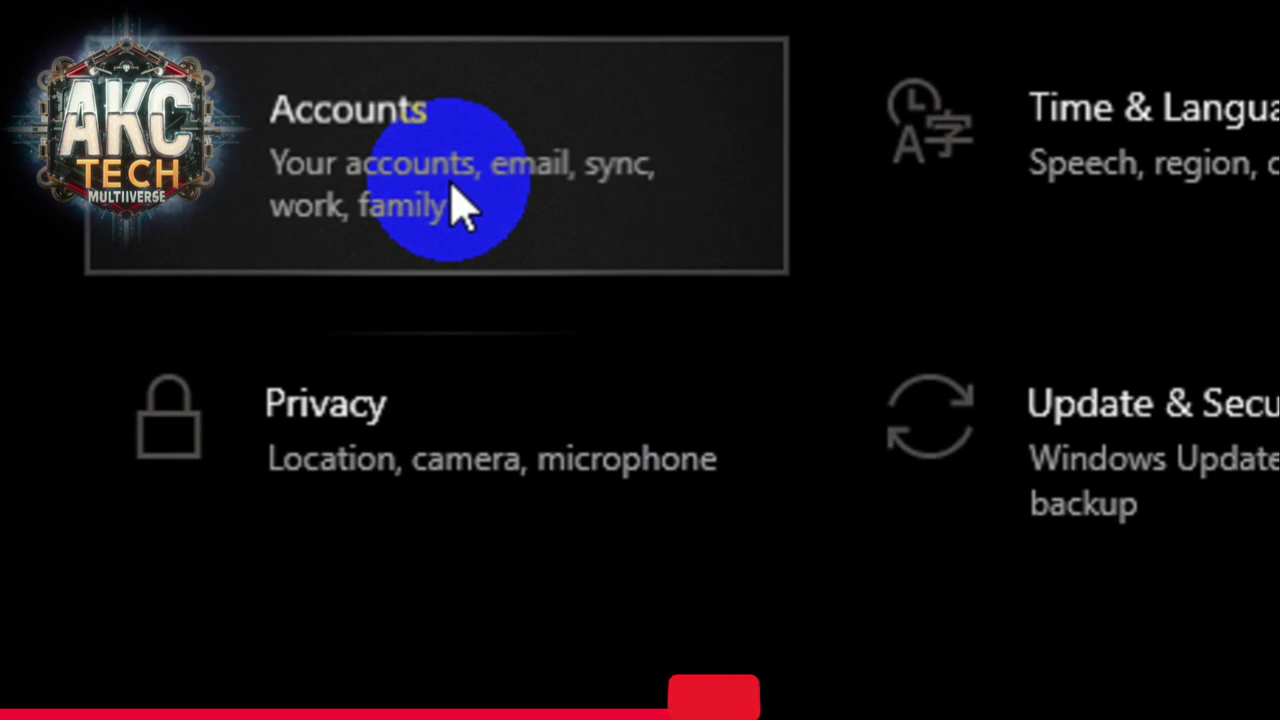
{"action": "left_click", "coordinate": [503, 188]}
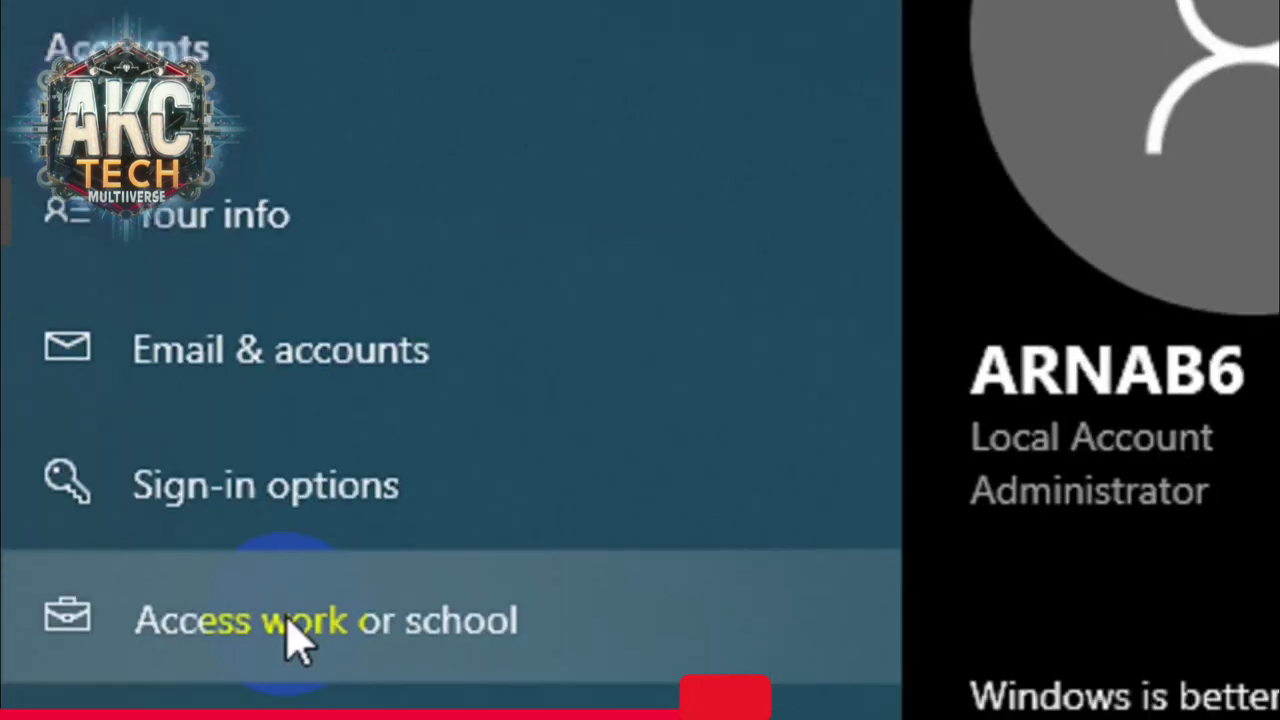
{"action": "left_click", "coordinate": [432, 703]}
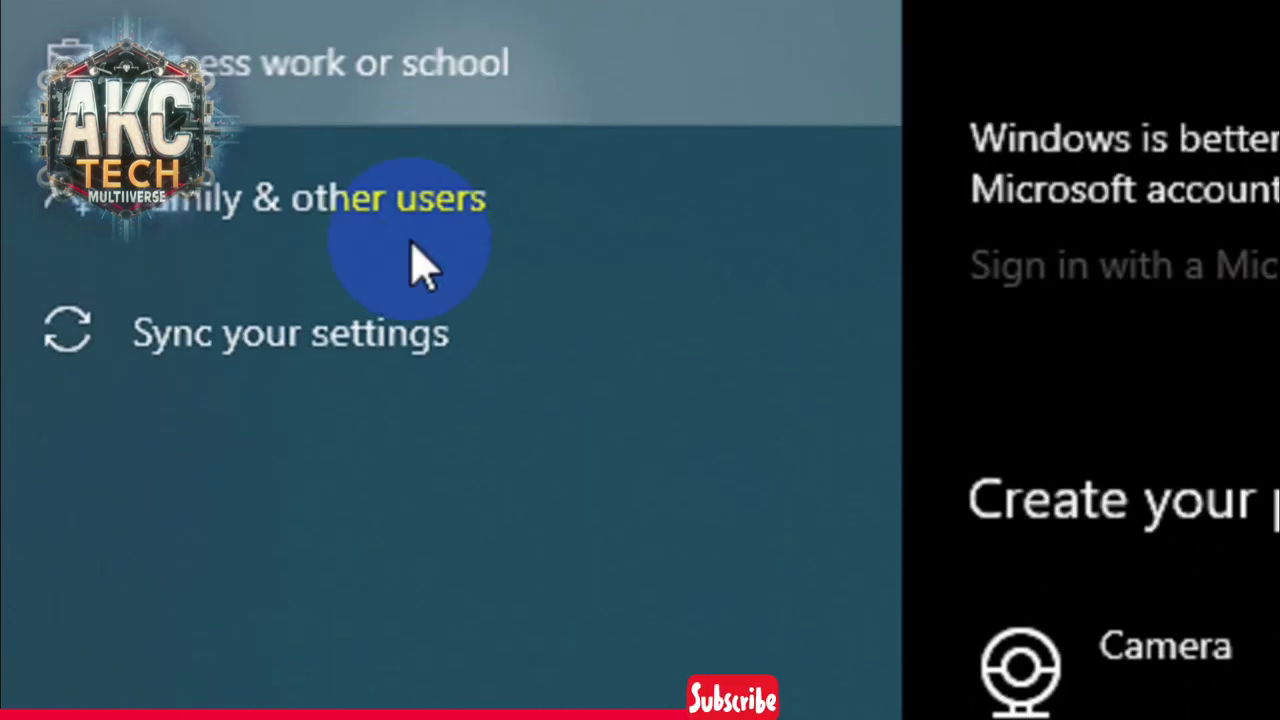
{"action": "left_click", "coordinate": [426, 517]}
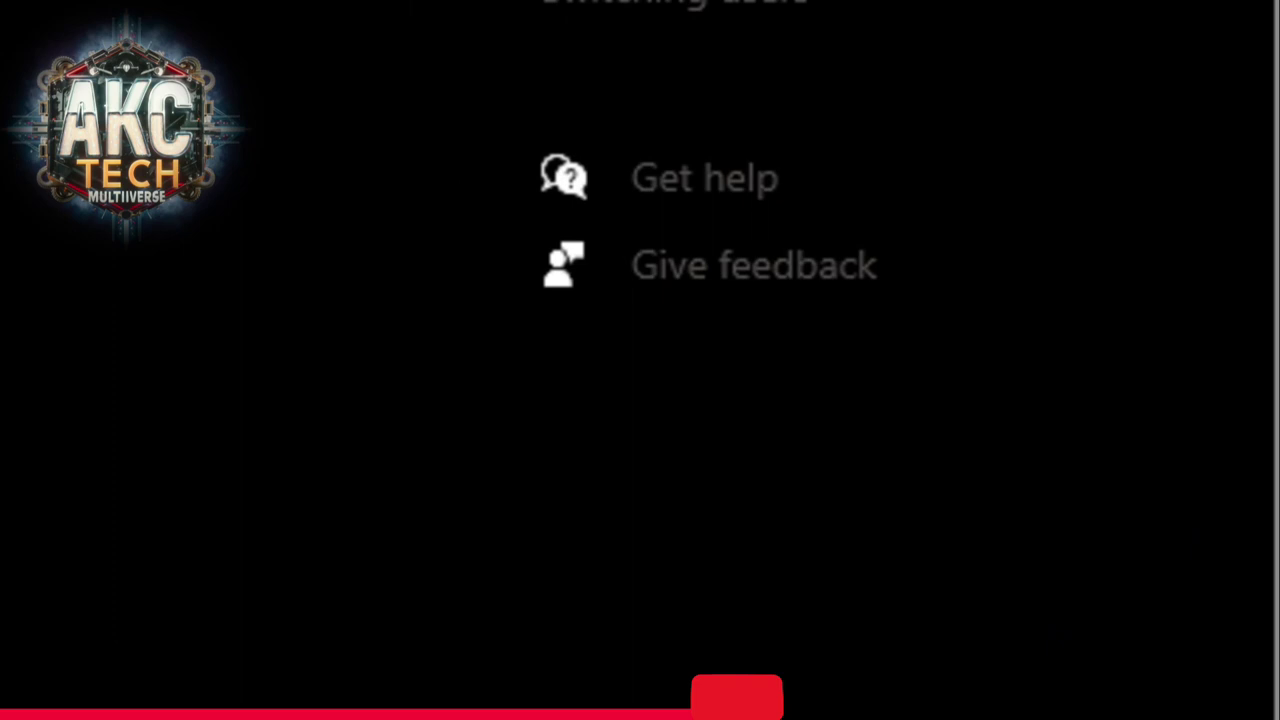
Look through the Family & other users page for the remaining accounts, and open the Your info page.
{"action": "scroll", "coordinate": [1257, 194], "scroll_direction": "up", "scroll_amount": 1}
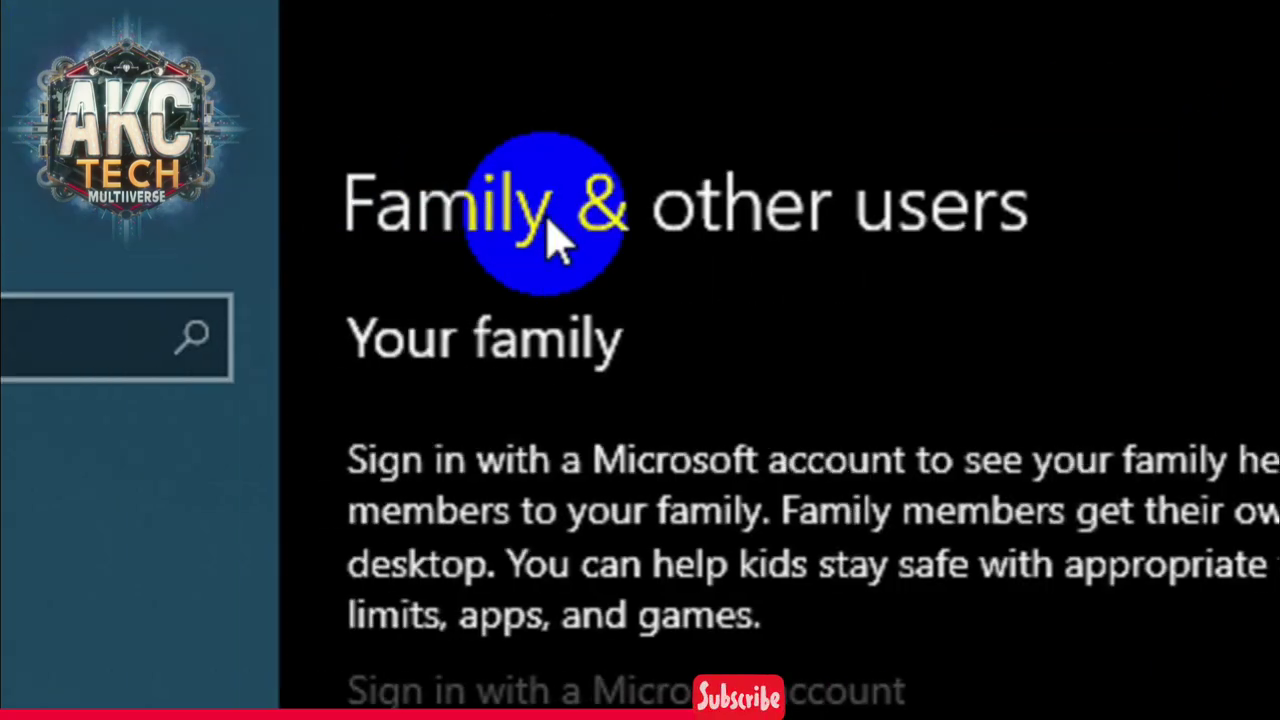
{"action": "scroll", "coordinate": [1071, 643], "scroll_direction": "down", "scroll_amount": 3}
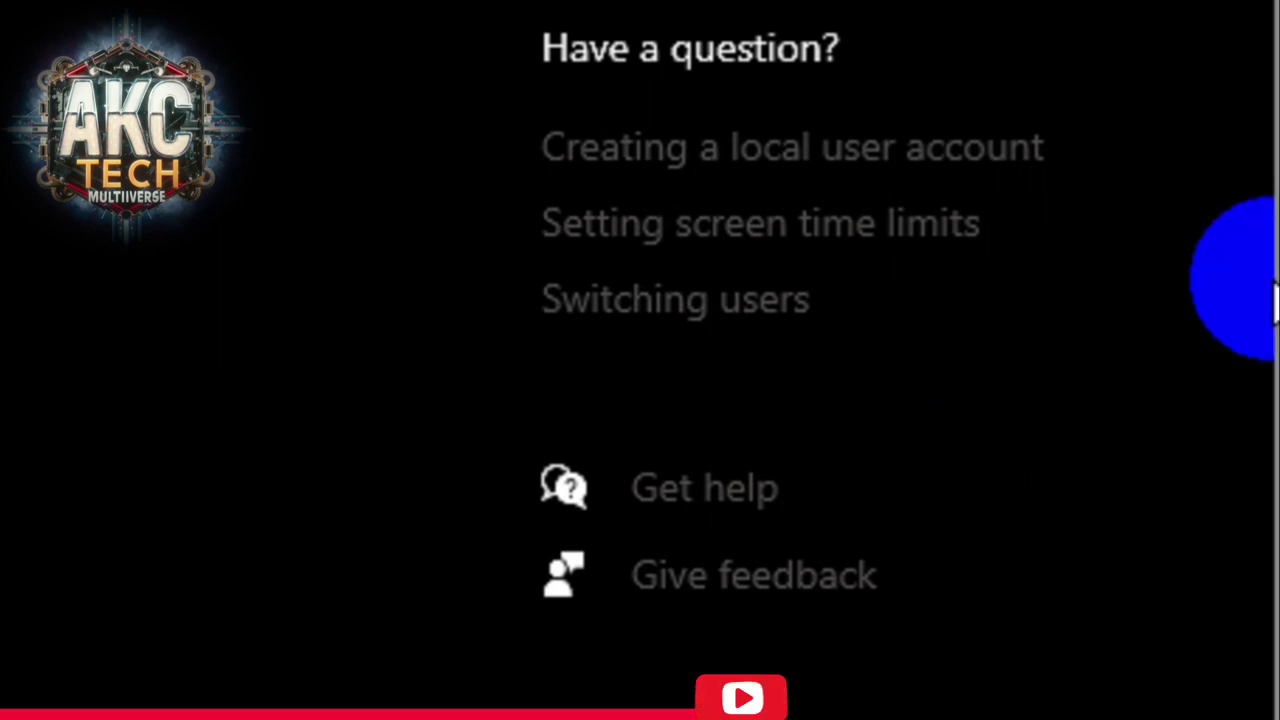
{"action": "left_click_drag", "start_coordinate": [1248, 273], "coordinate": [1257, 557]}
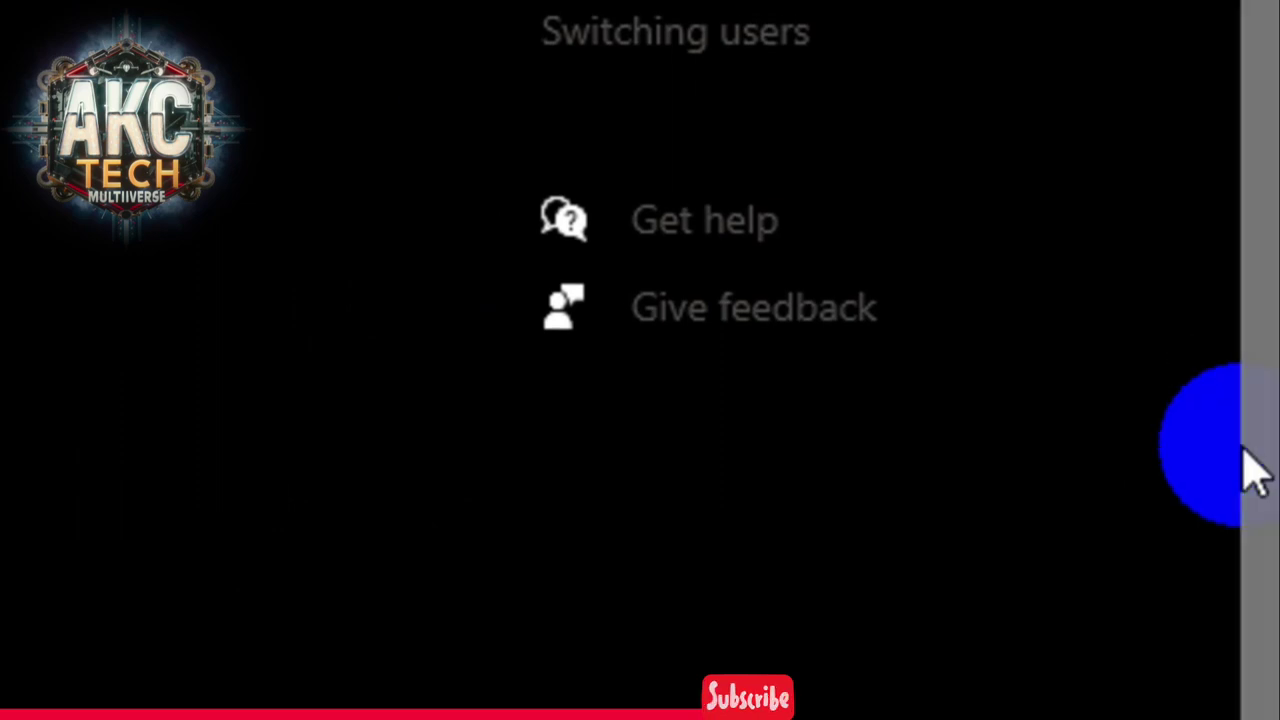
{"action": "left_click", "coordinate": [1262, 205]}
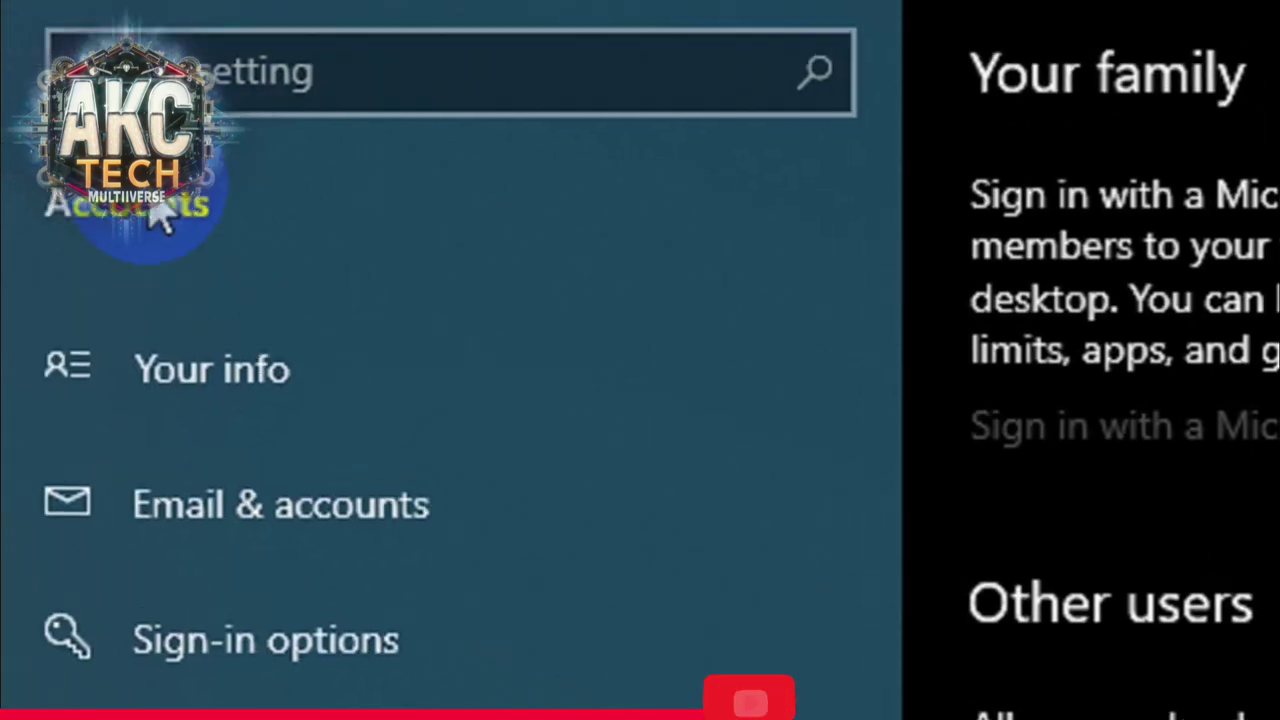
{"action": "left_click", "coordinate": [205, 387]}
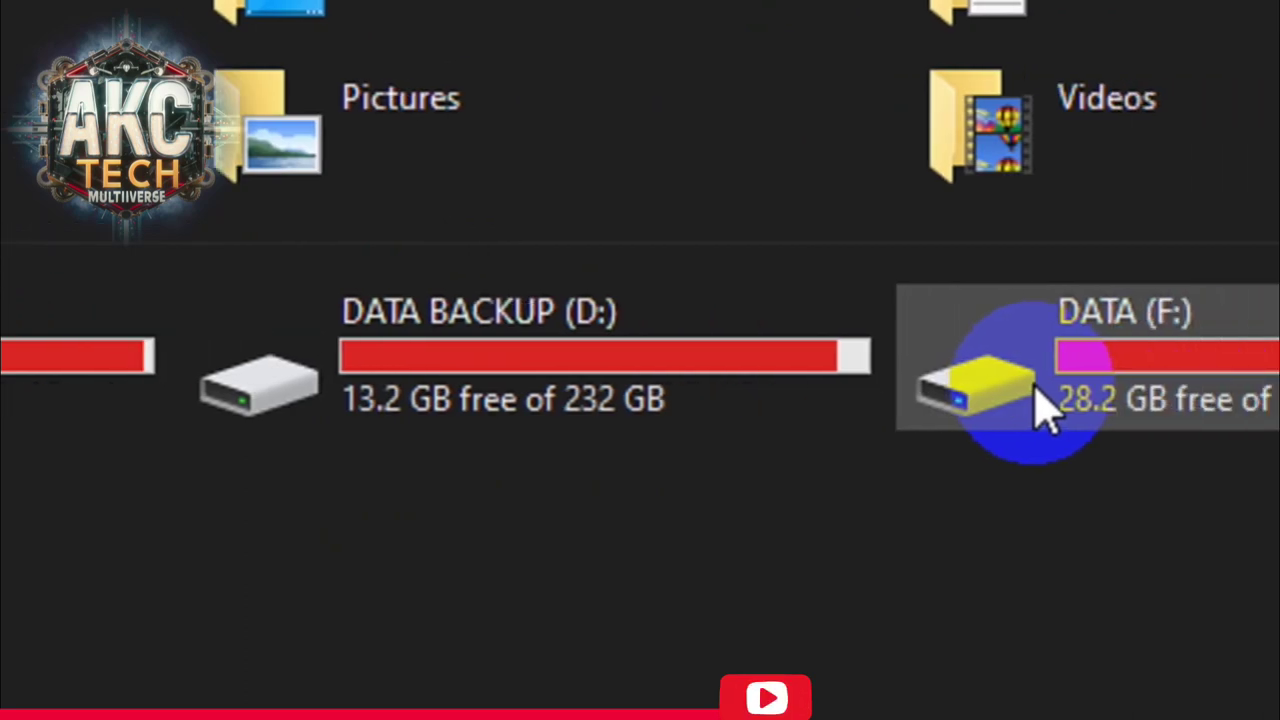
Open the laptop profile backup folder on DATA BACKUP (D:) to check its contents, and return to the drive list.
{"action": "left_click", "coordinate": [1222, 395]}
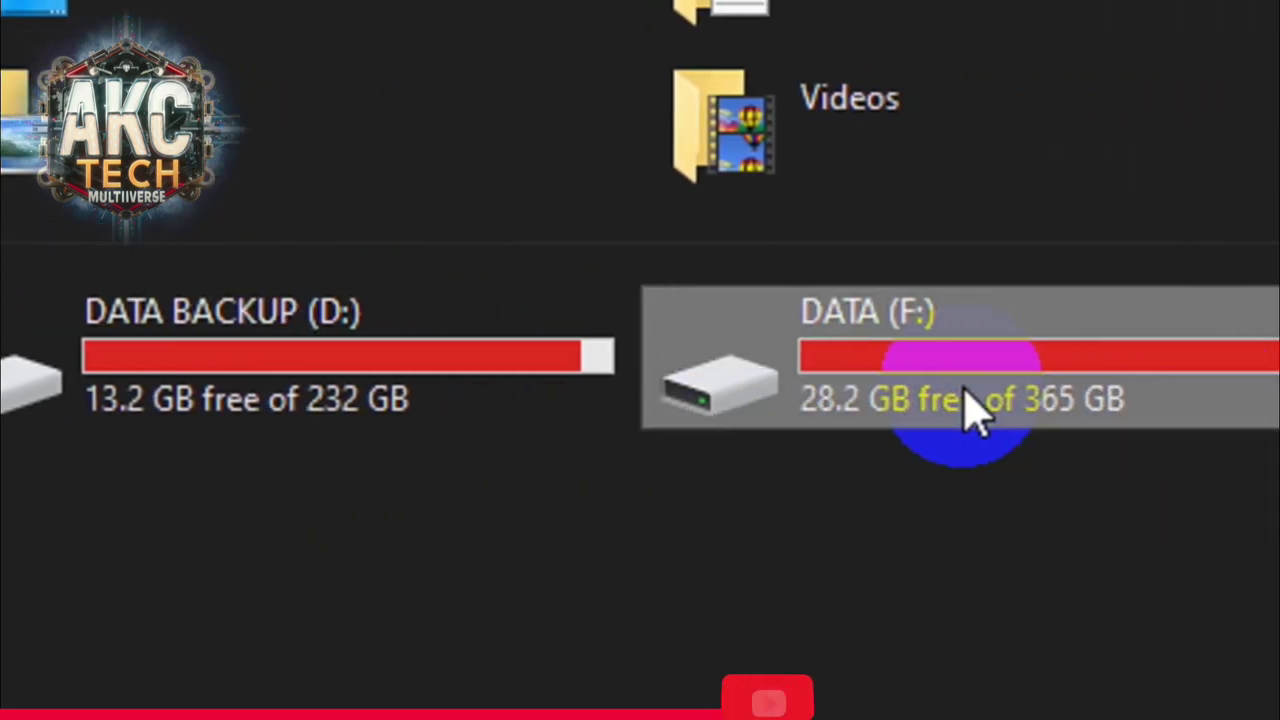
{"action": "left_click", "coordinate": [455, 385]}
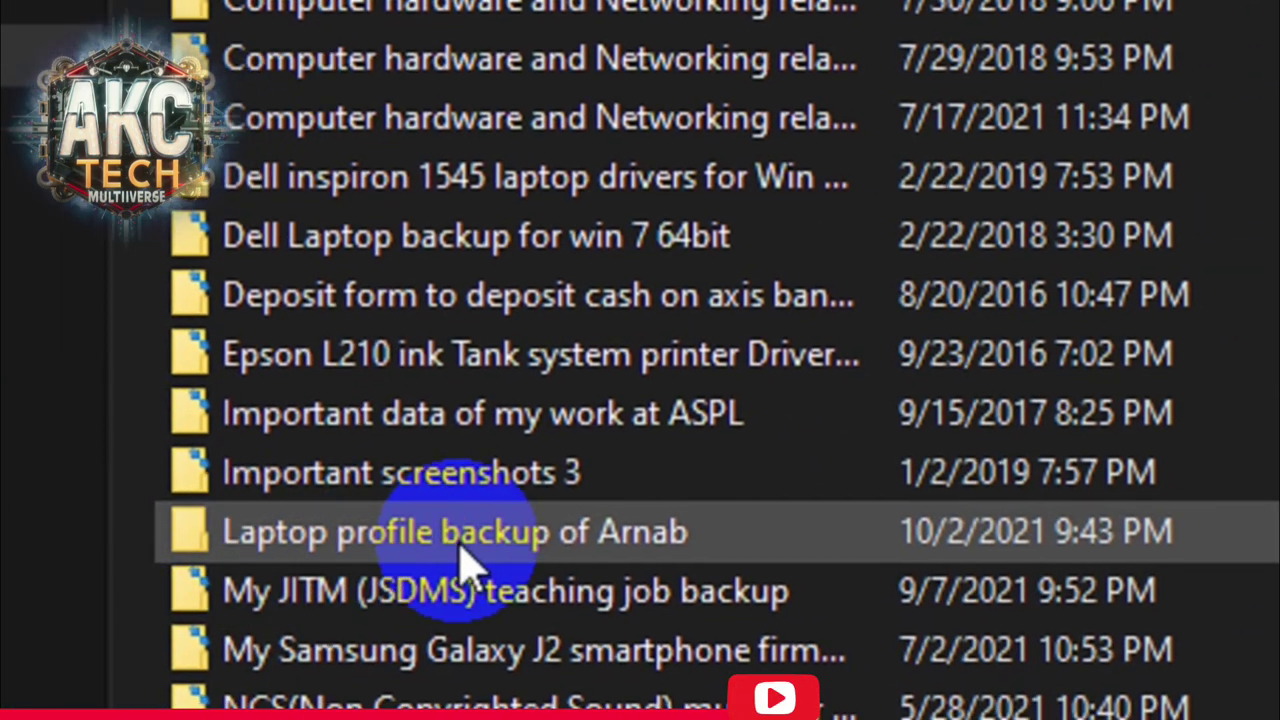
{"action": "double_click", "coordinate": [537, 567]}
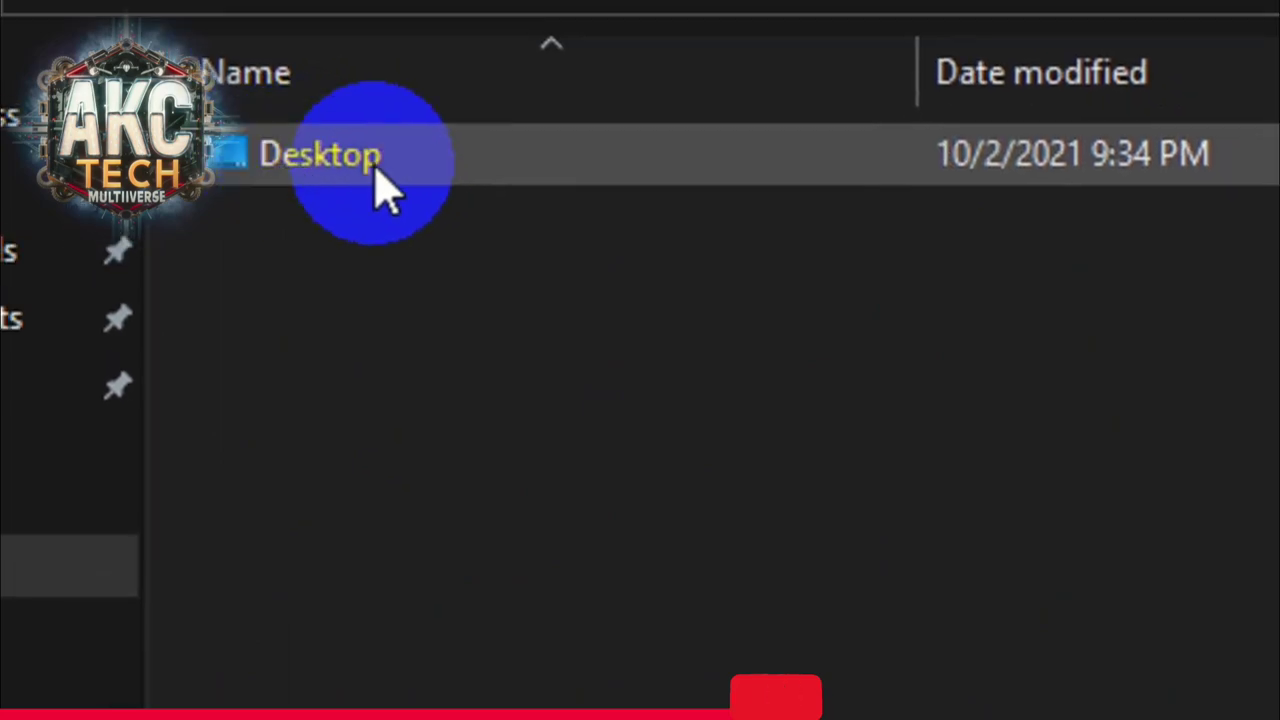
{"action": "left_click", "coordinate": [1040, 40]}
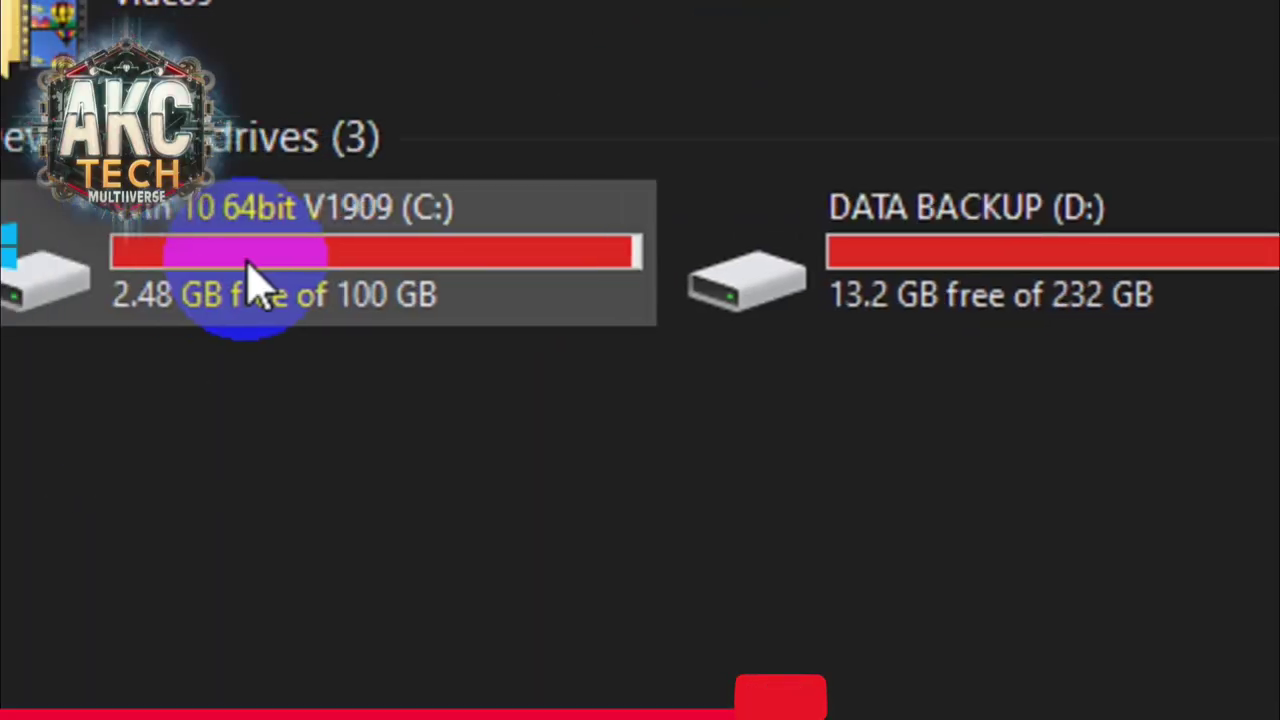
Delete the old user's profile folder from C:\Users, granting administrator permission for the deletion.
{"action": "double_click", "coordinate": [330, 290]}
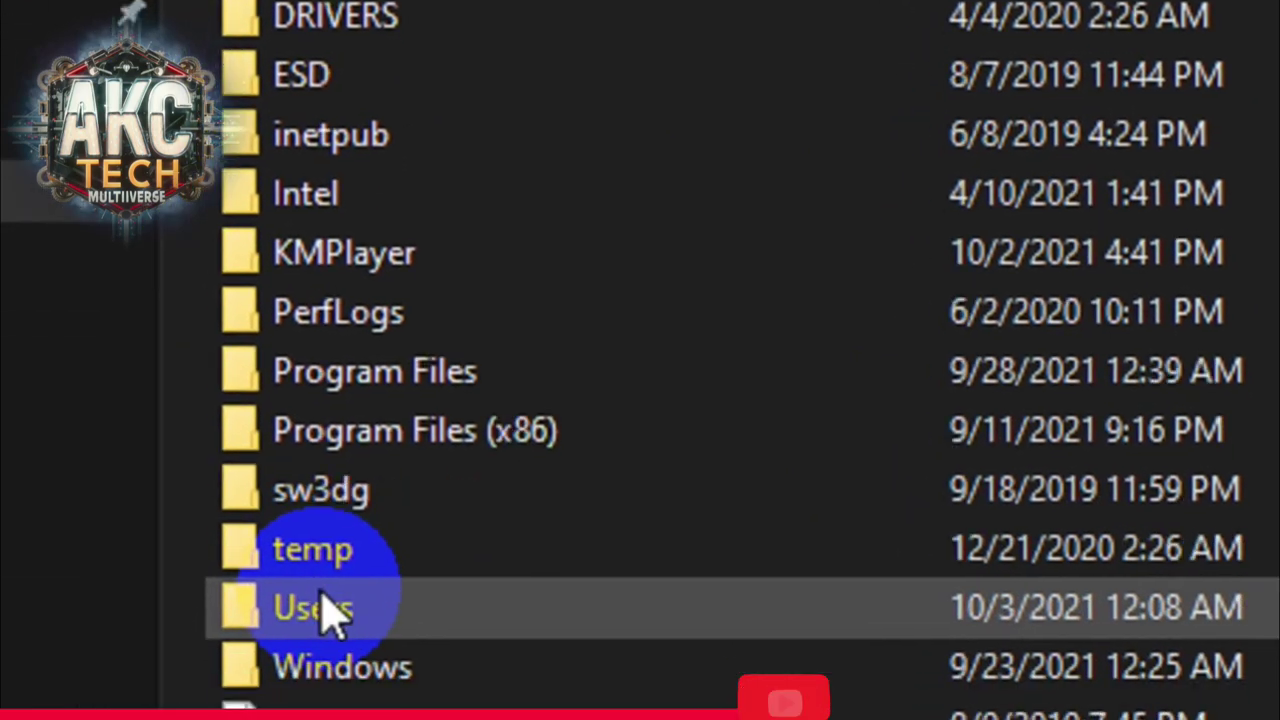
{"action": "double_click", "coordinate": [328, 590]}
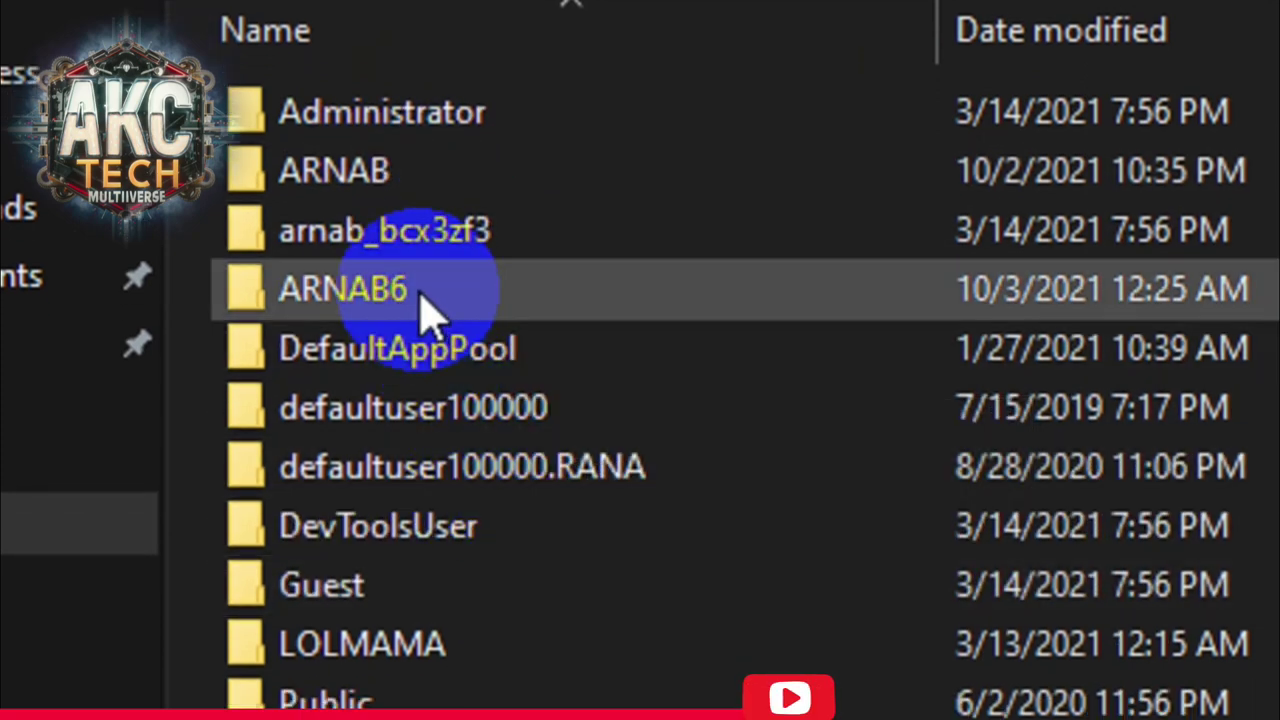
{"action": "left_click", "coordinate": [368, 185]}
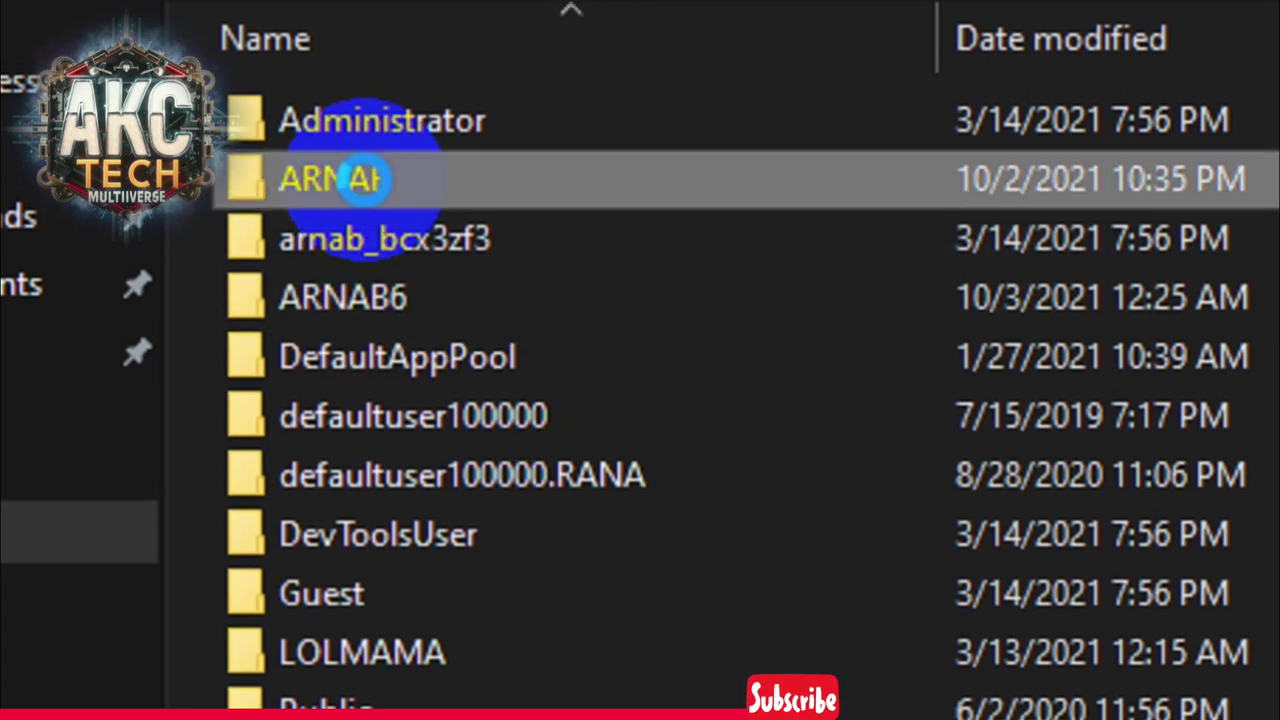
{"action": "right_click", "coordinate": [368, 180]}
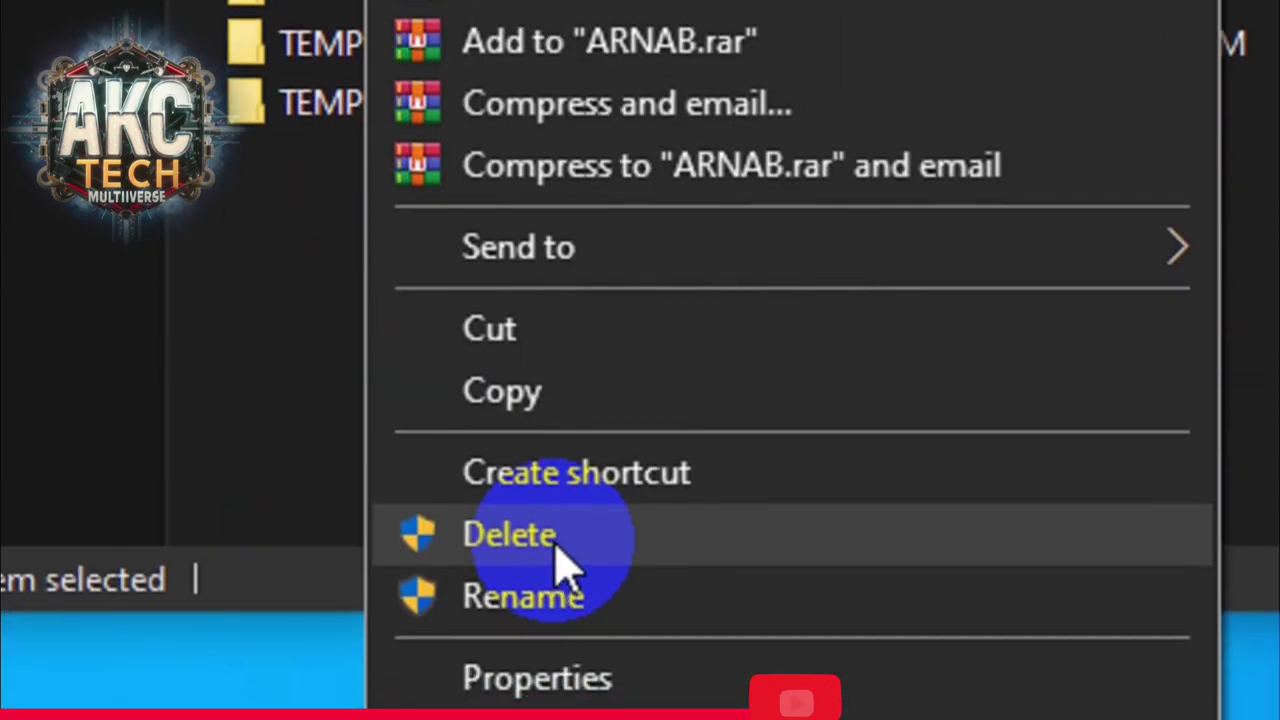
{"action": "left_click", "coordinate": [555, 572]}
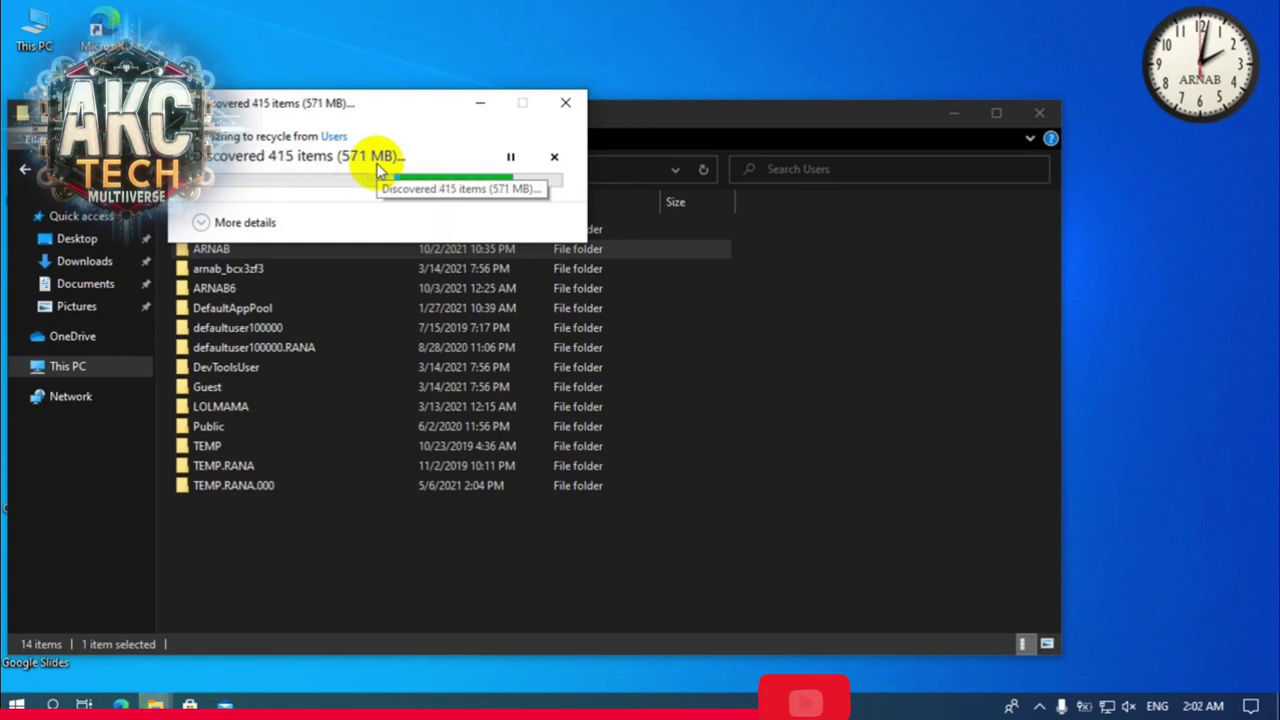
{"action": "left_click_drag", "start_coordinate": [375, 105], "coordinate": [451, 67]}
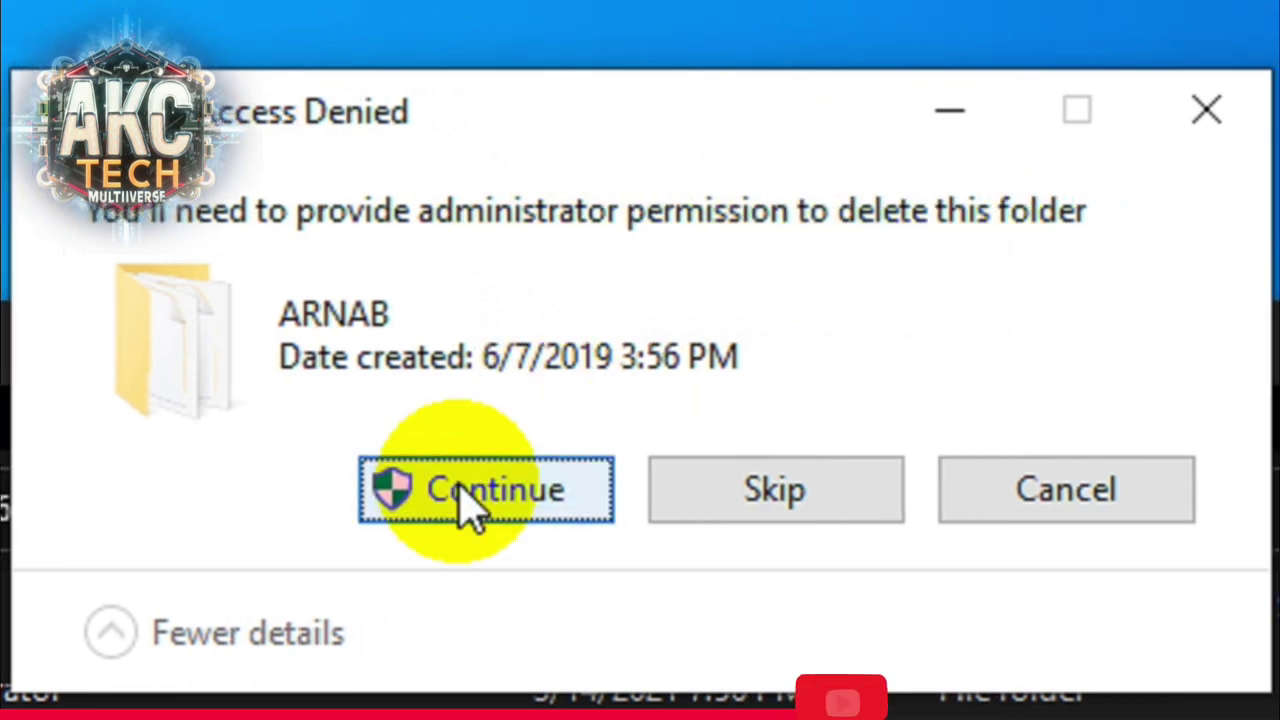
{"action": "left_click", "coordinate": [470, 503]}
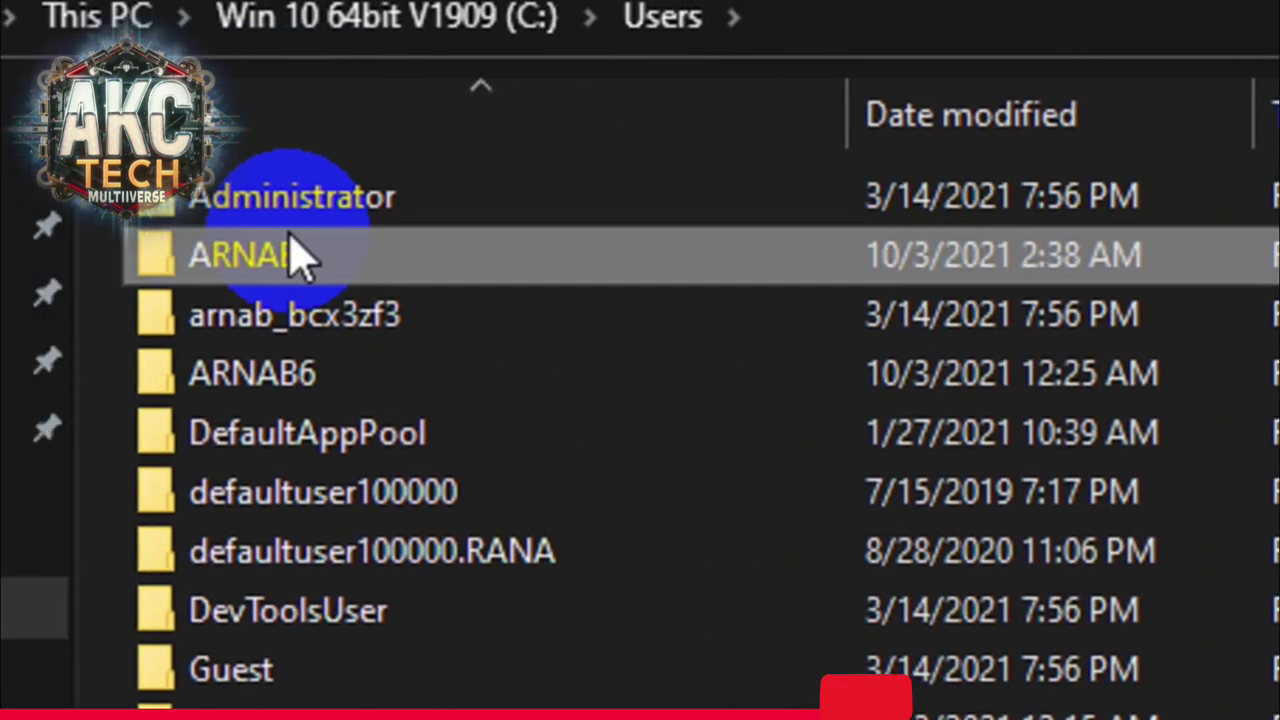
Open the old user's profile folder to check for remaining contents, and return to the Users folder.
{"action": "double_click", "coordinate": [30, 248]}
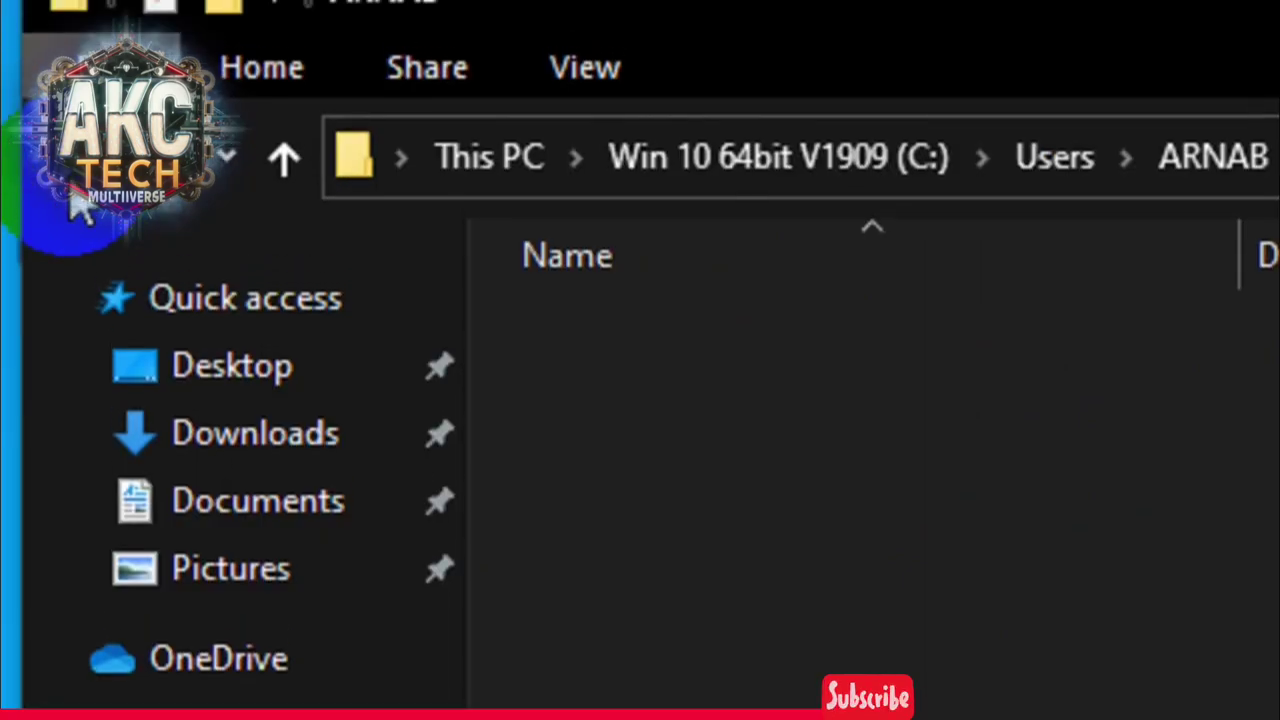
{"action": "left_click", "coordinate": [30, 155]}
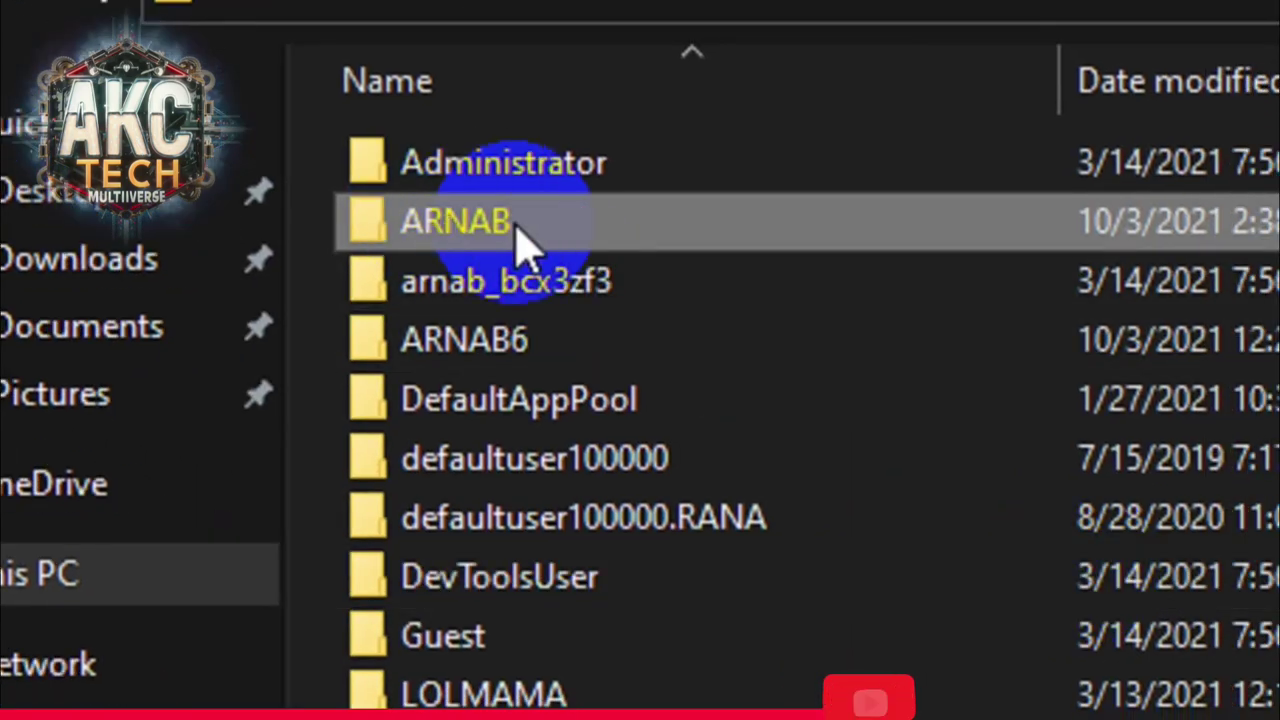
Try to delete the old user's profile folder from C:\Users with administrator permission, retry once, and cancel the deletion.
{"action": "right_click", "coordinate": [517, 235]}
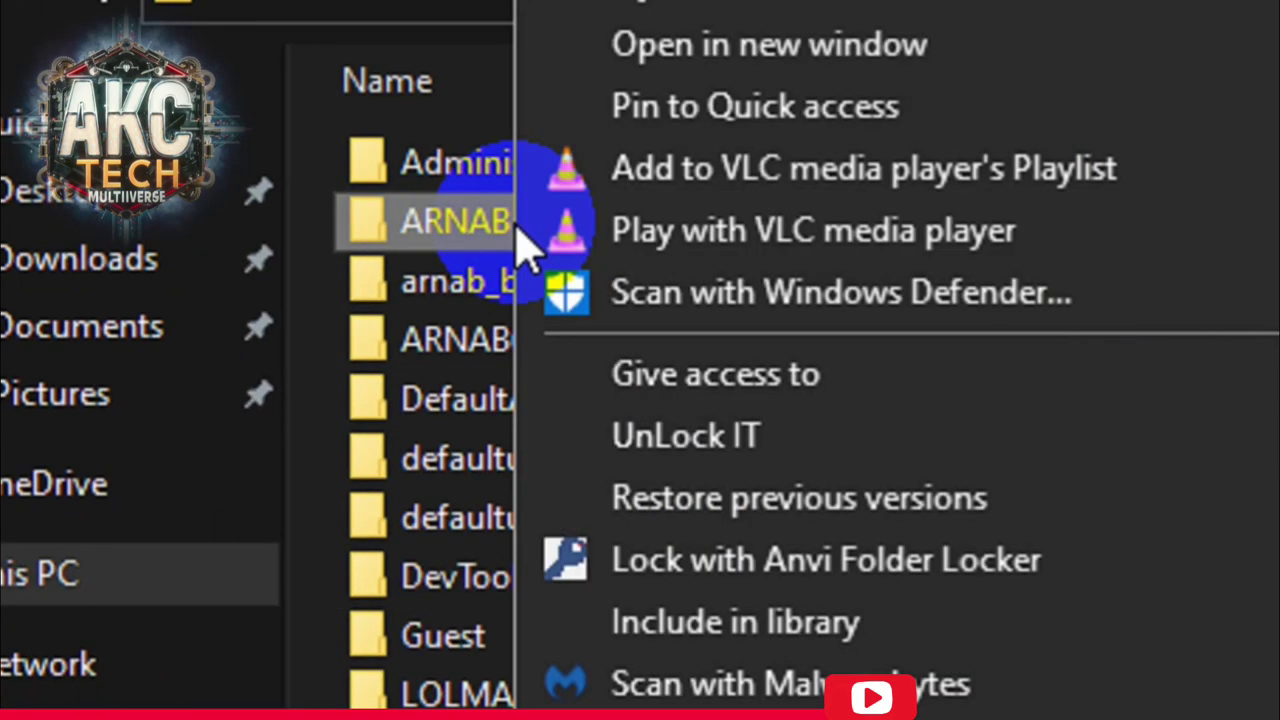
{"action": "left_click", "coordinate": [737, 600]}
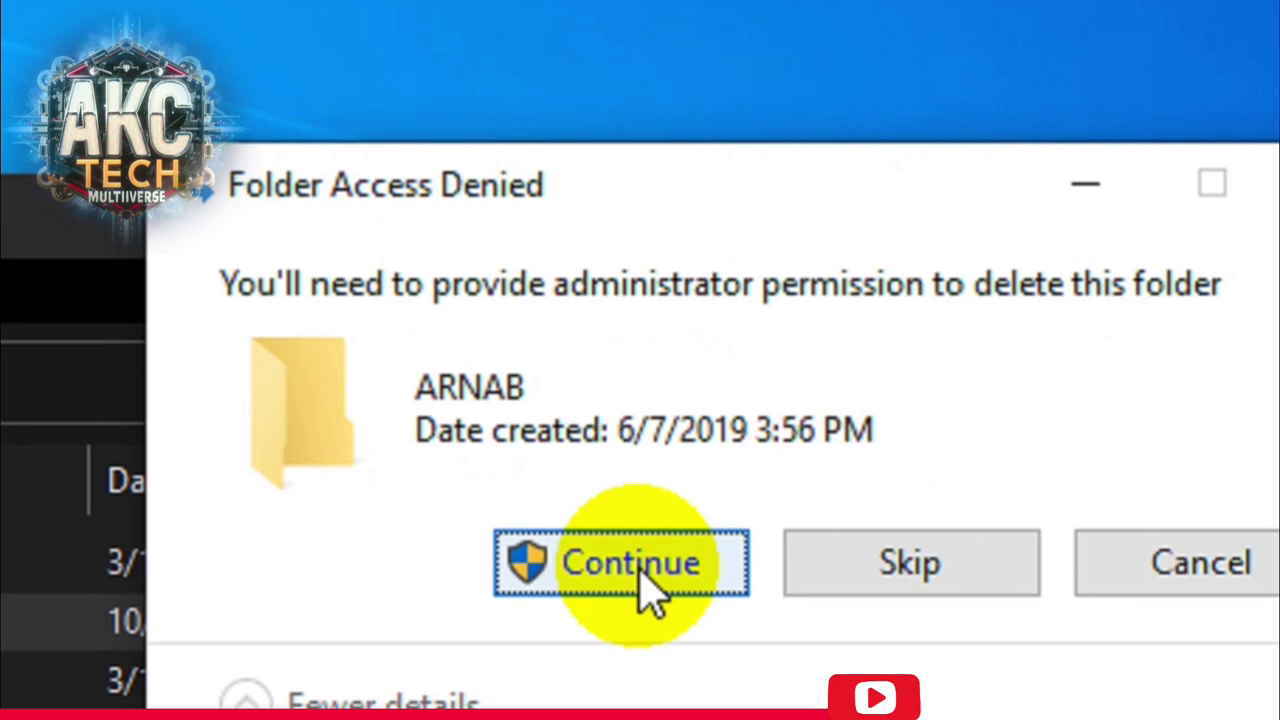
{"action": "left_click", "coordinate": [648, 588]}
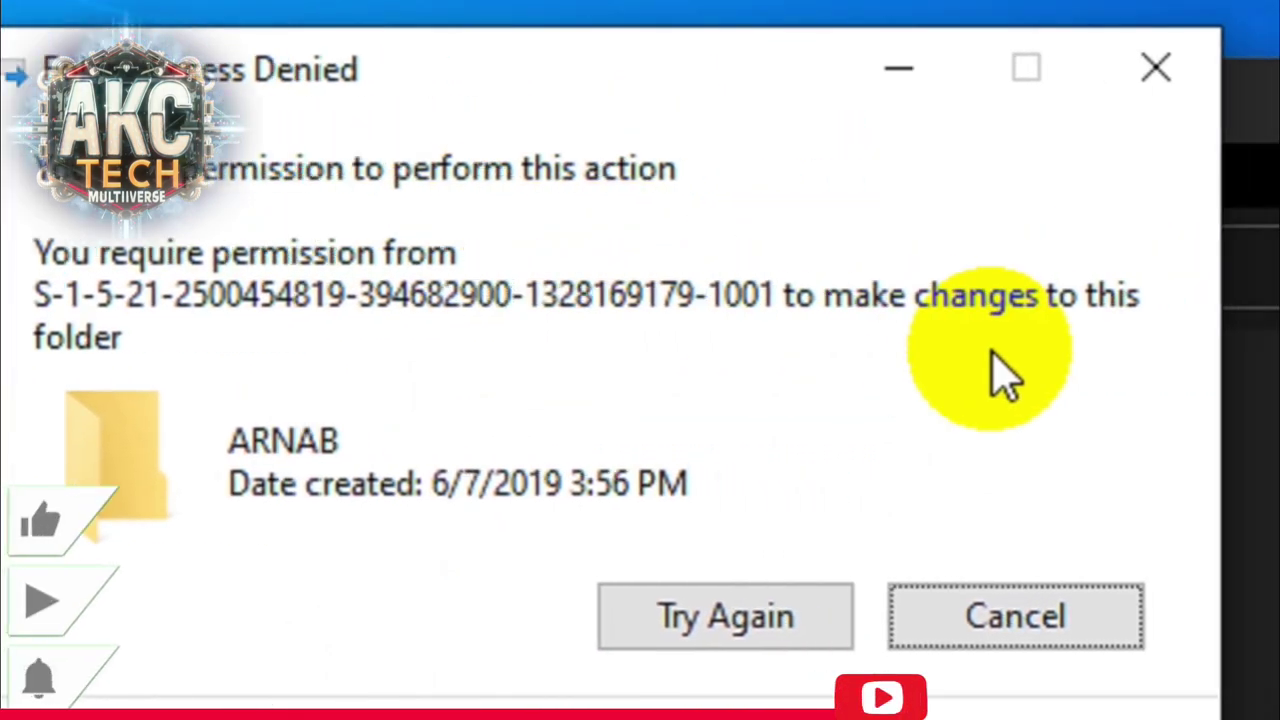
{"action": "left_click", "coordinate": [680, 592]}
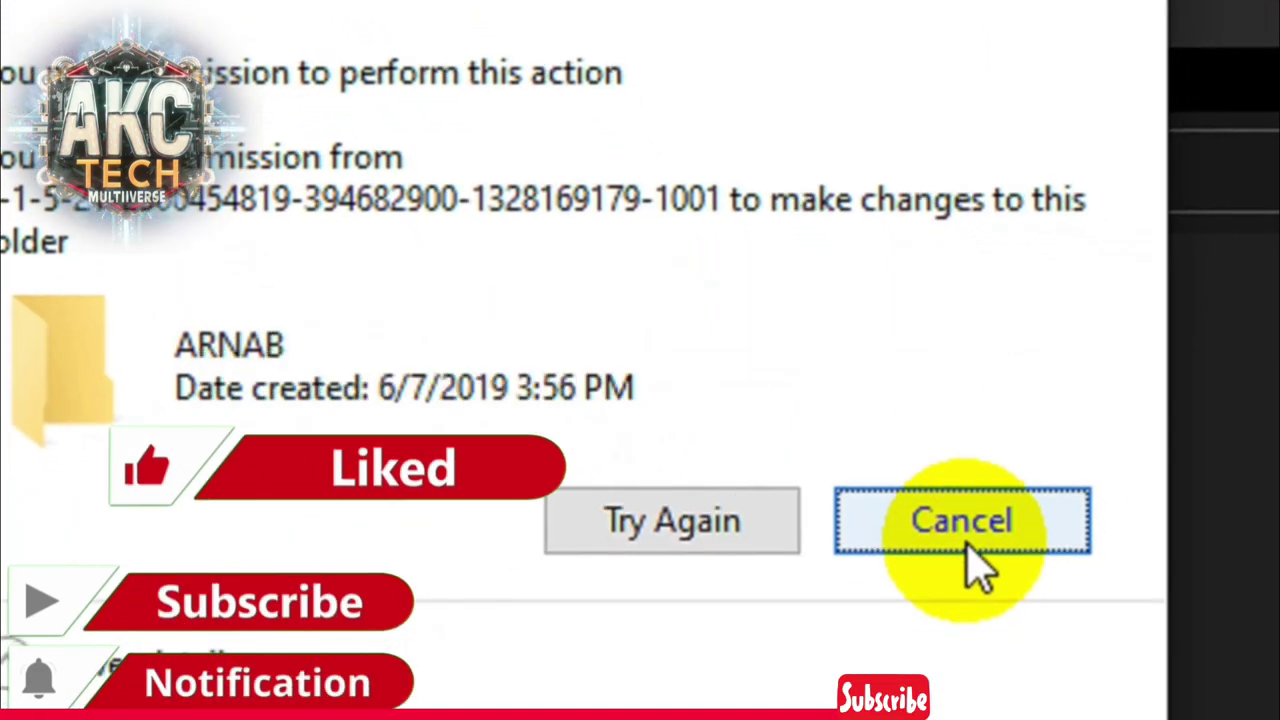
{"action": "left_click", "coordinate": [988, 578]}
Clear the Read-only attribute on the old user's profile folder, its subfolders and files, granting administrator permission and ignoring all attribute errors.
{"action": "left_click", "coordinate": [620, 412]}
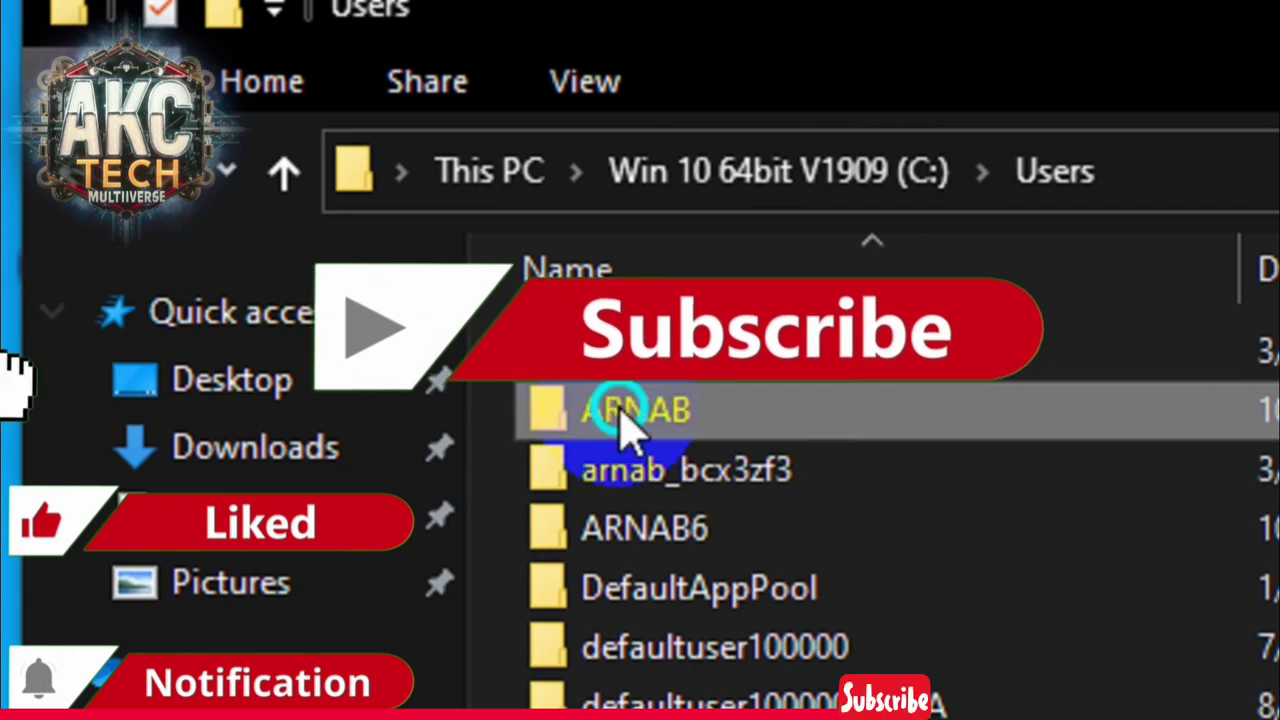
{"action": "right_click", "coordinate": [620, 412]}
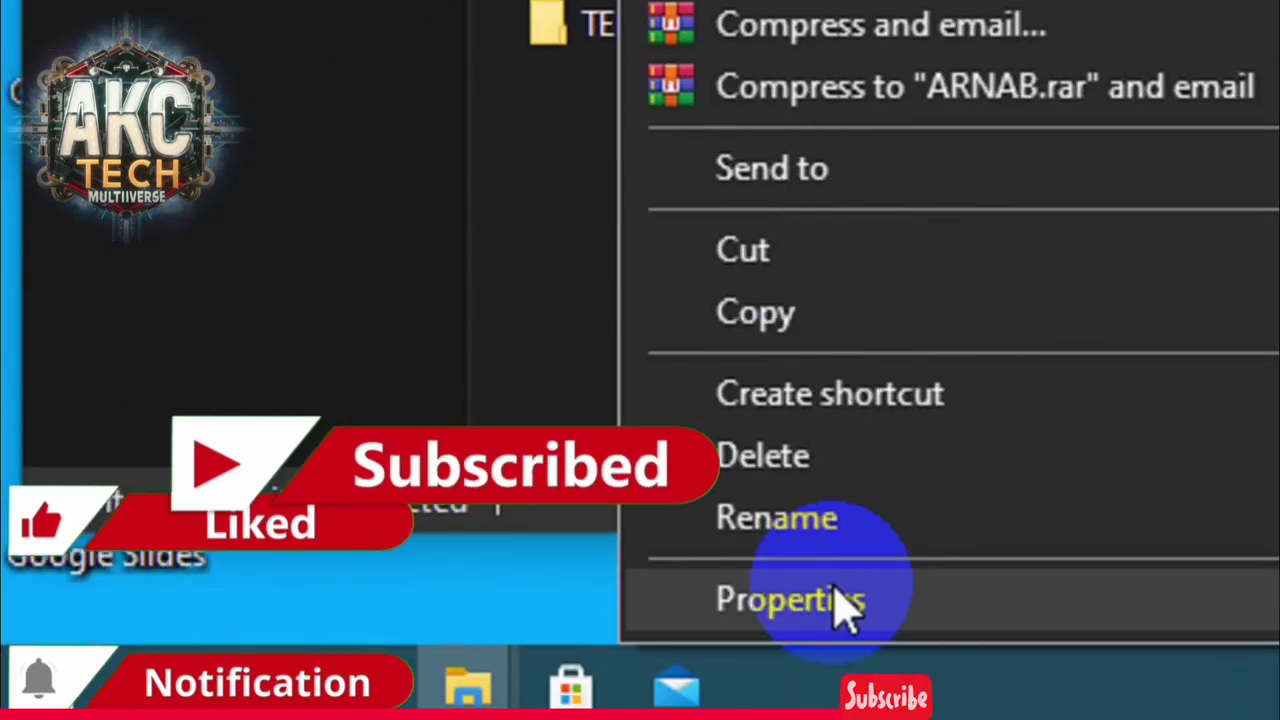
{"action": "left_click", "coordinate": [845, 597]}
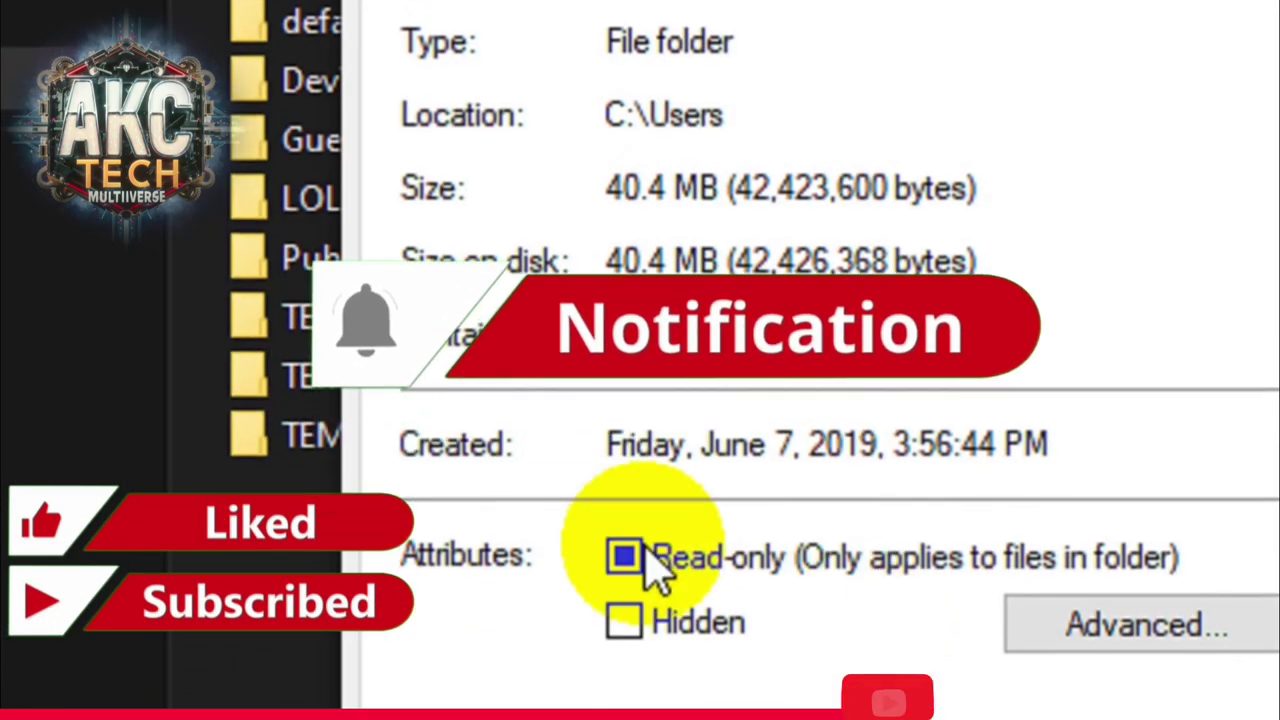
{"action": "left_click", "coordinate": [668, 555]}
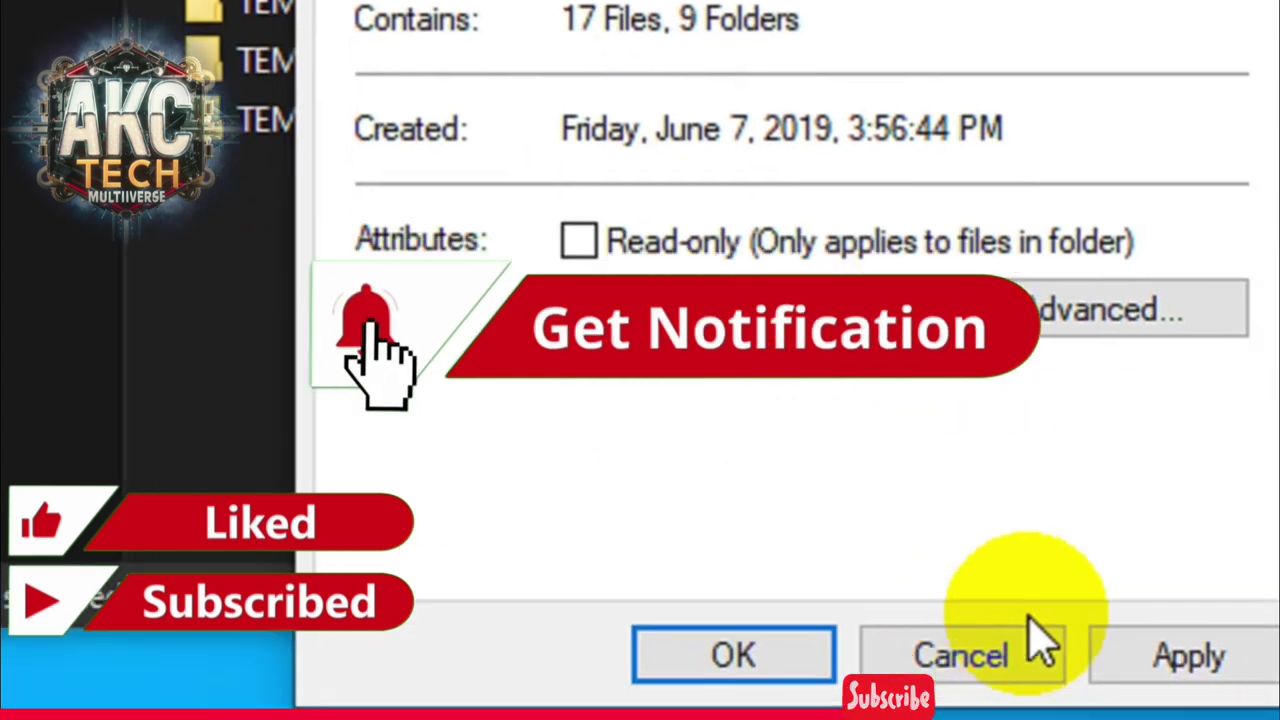
{"action": "left_click", "coordinate": [1043, 586]}
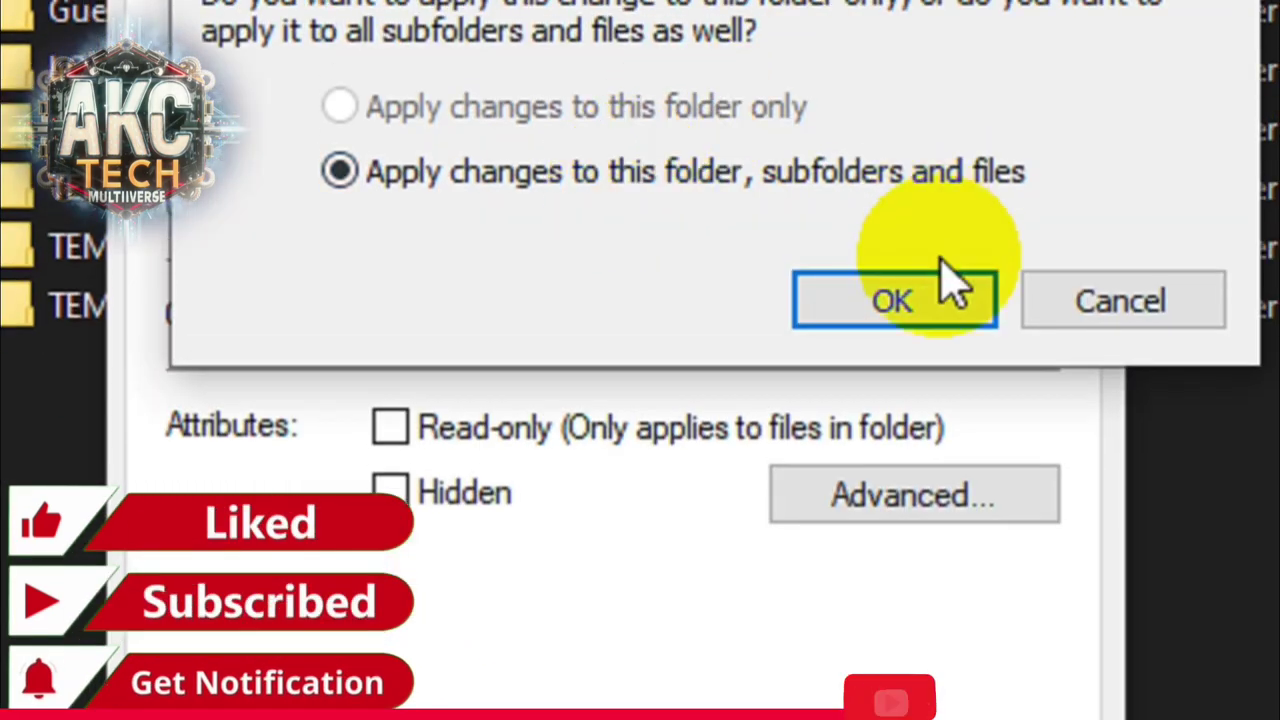
{"action": "left_click", "coordinate": [942, 290]}
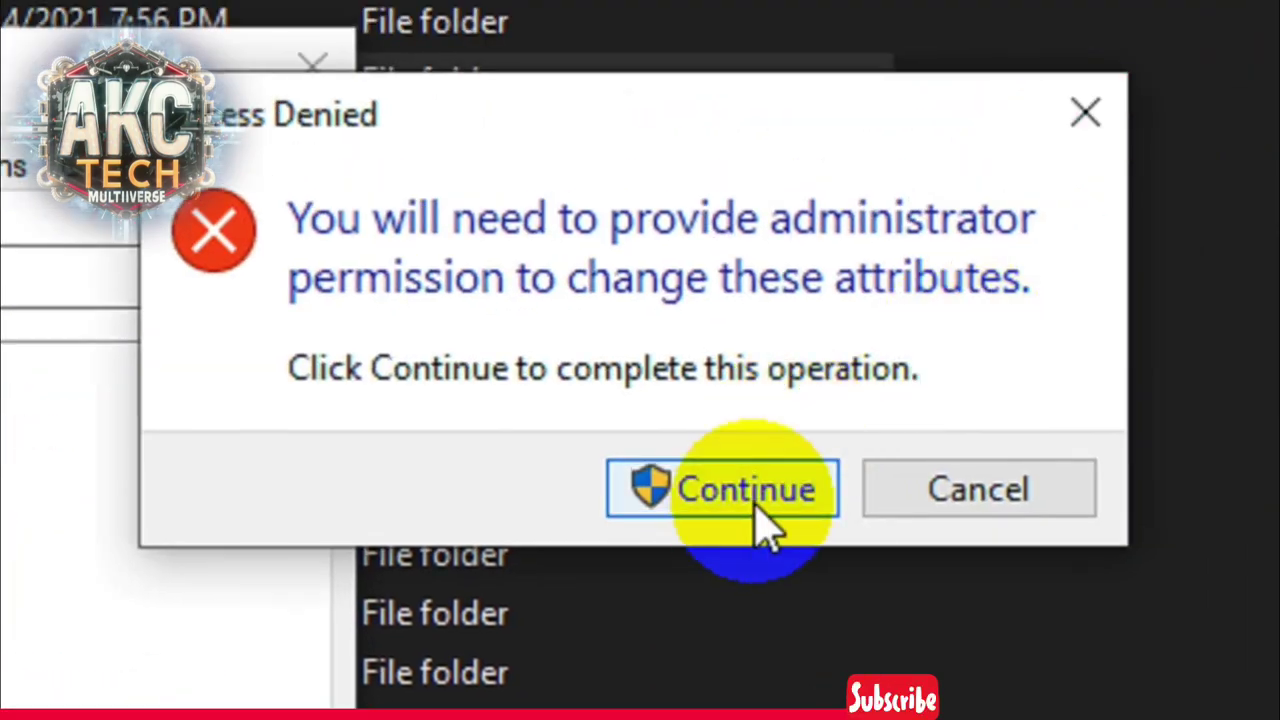
{"action": "left_click", "coordinate": [760, 525]}
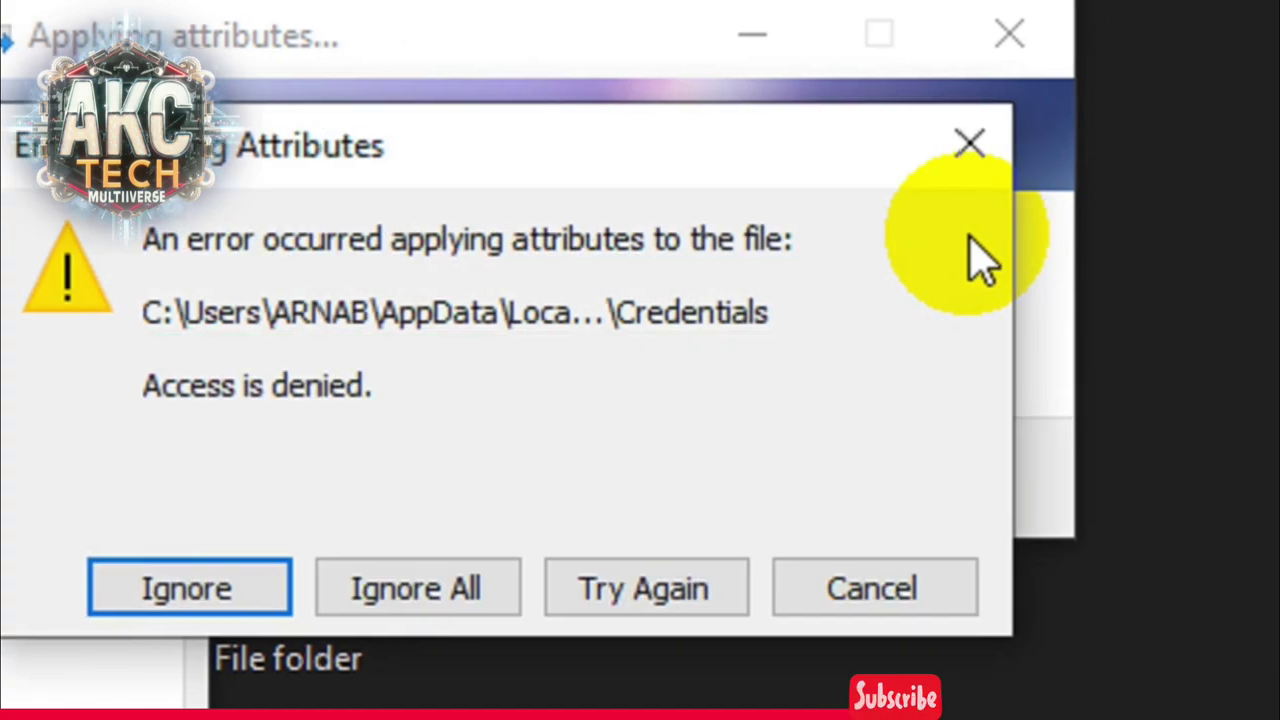
{"action": "left_click", "coordinate": [430, 590]}
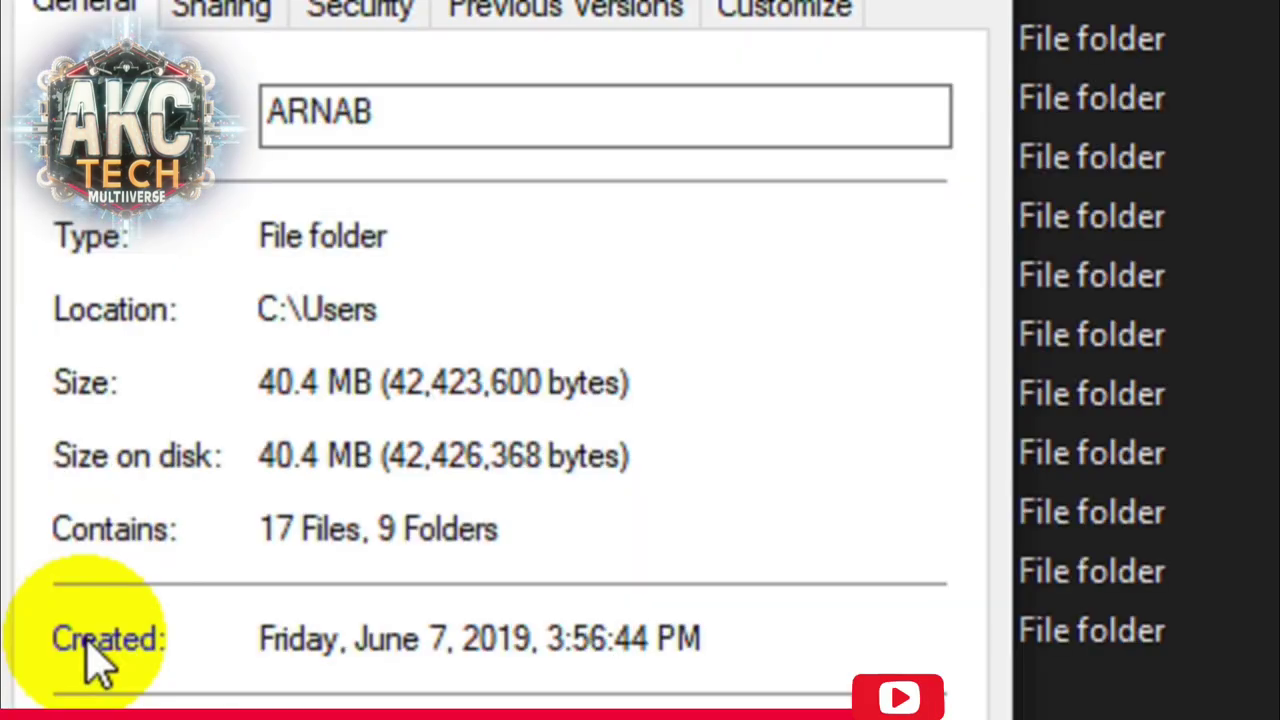
{"action": "left_click", "coordinate": [530, 650]}
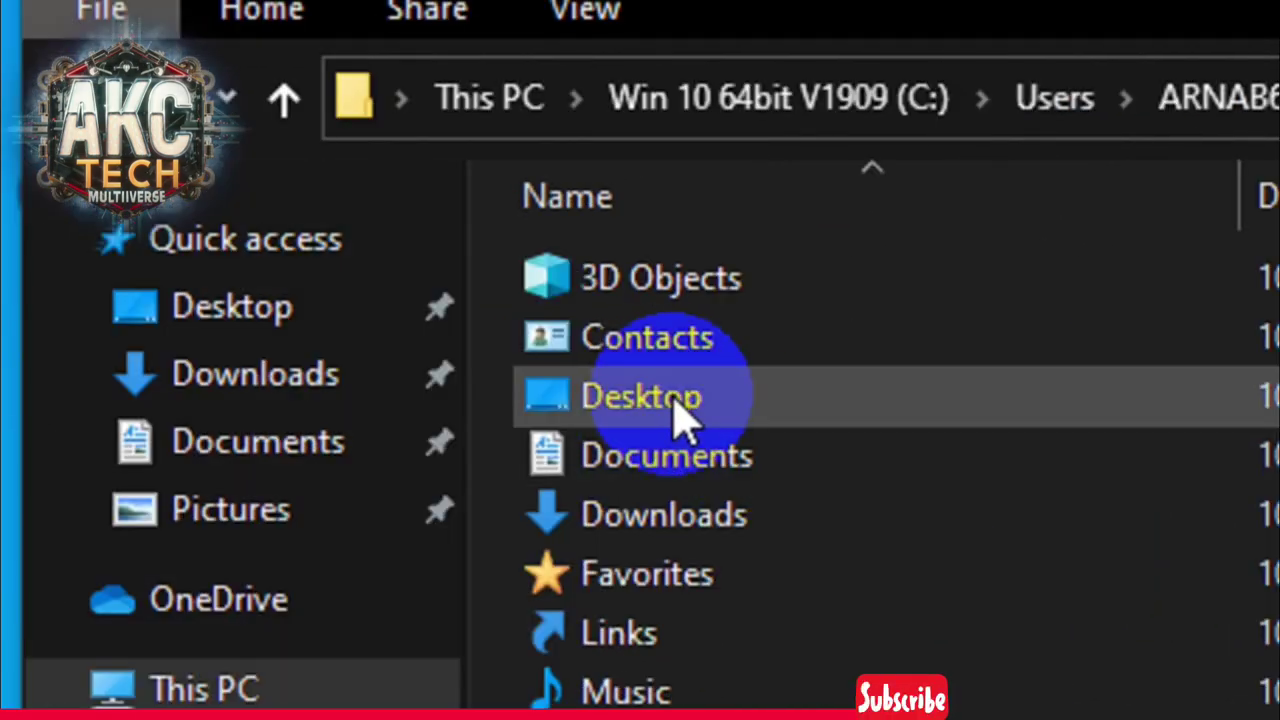
Check the new profile's Desktop folder, and copy the Desktop folder from the laptop profile backup on DATA BACKUP (D:).
{"action": "double_click", "coordinate": [680, 413]}
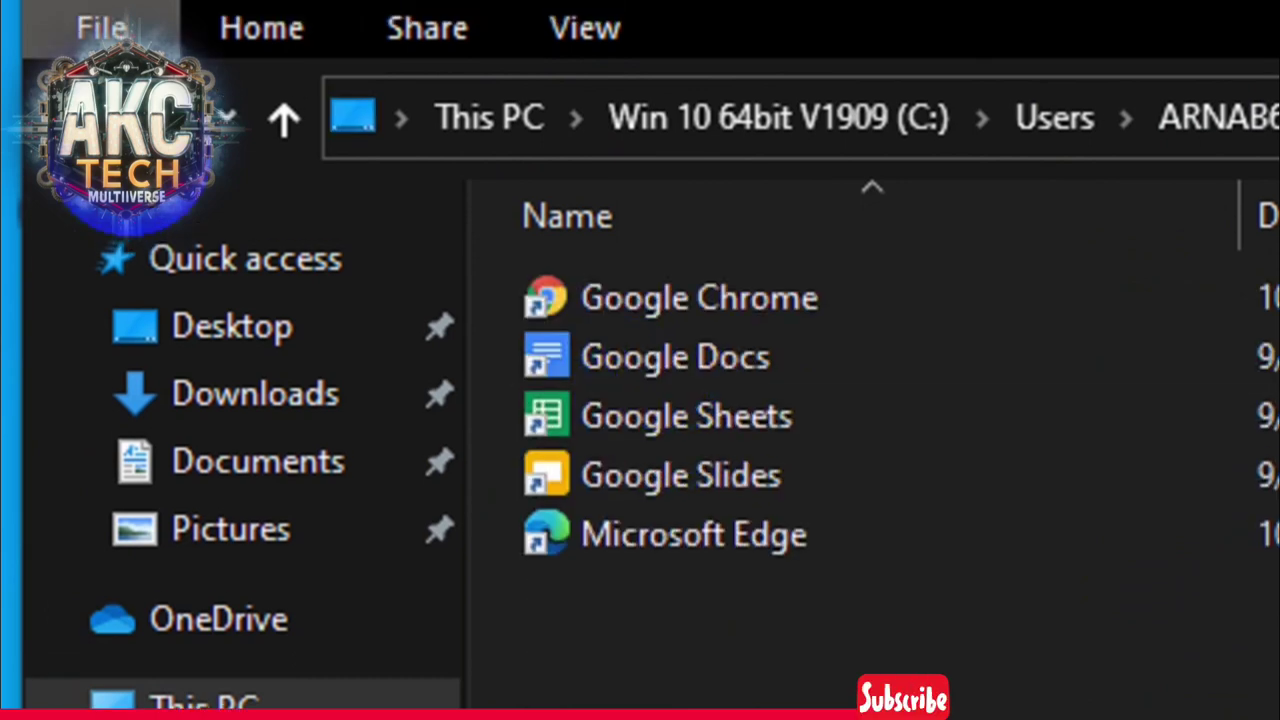
{"action": "key", "text": "BackSpace"}
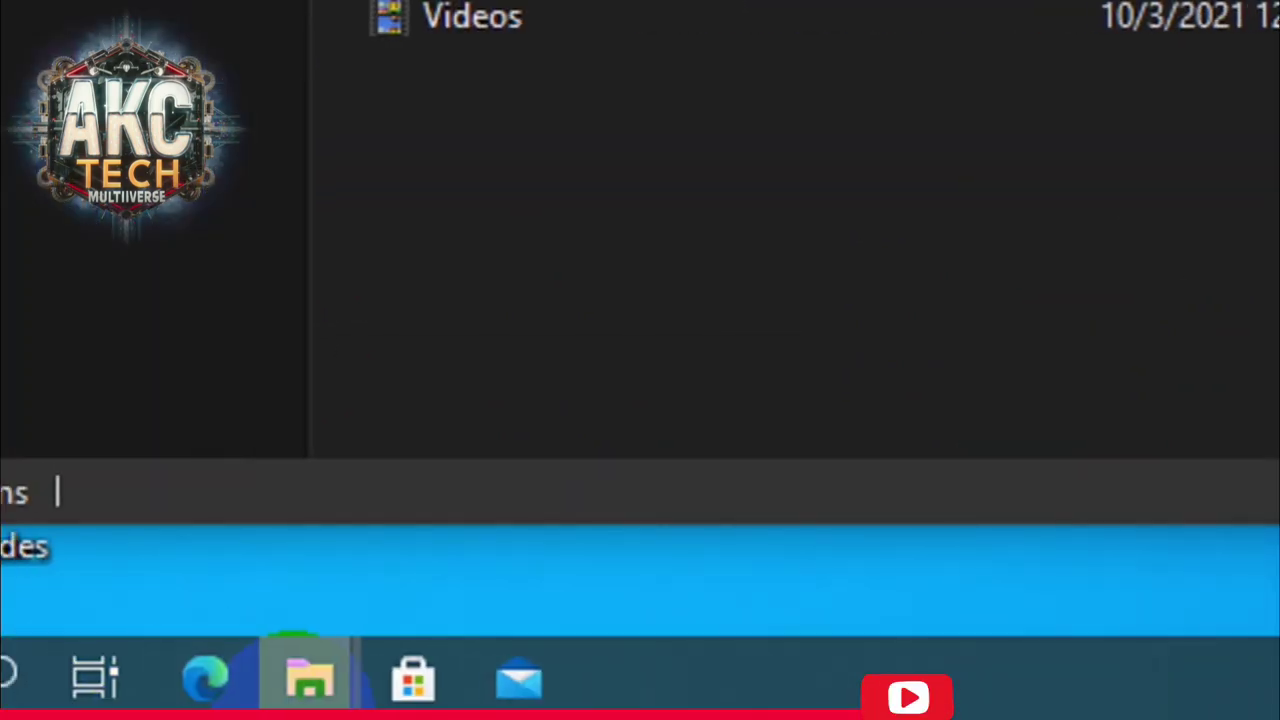
{"action": "mouse_move", "coordinate": [322, 700]}
{"action": "left_click", "coordinate": [736, 305]}
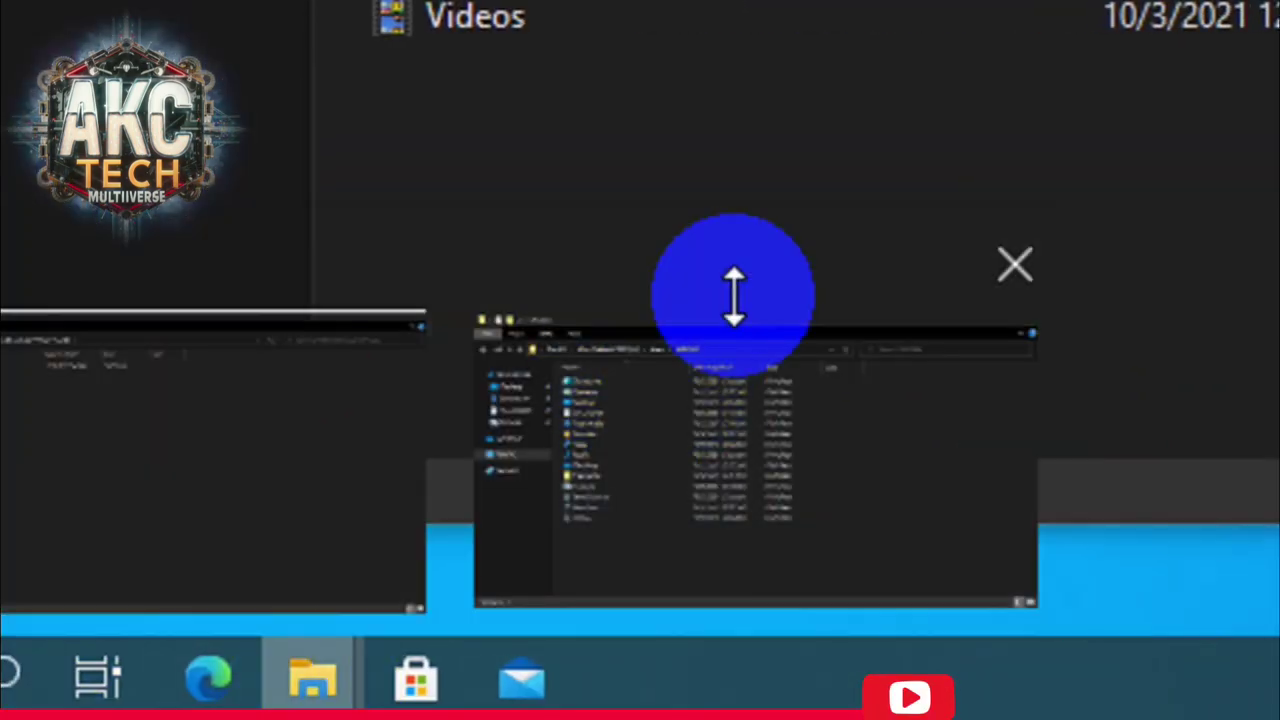
{"action": "mouse_move", "coordinate": [309, 684]}
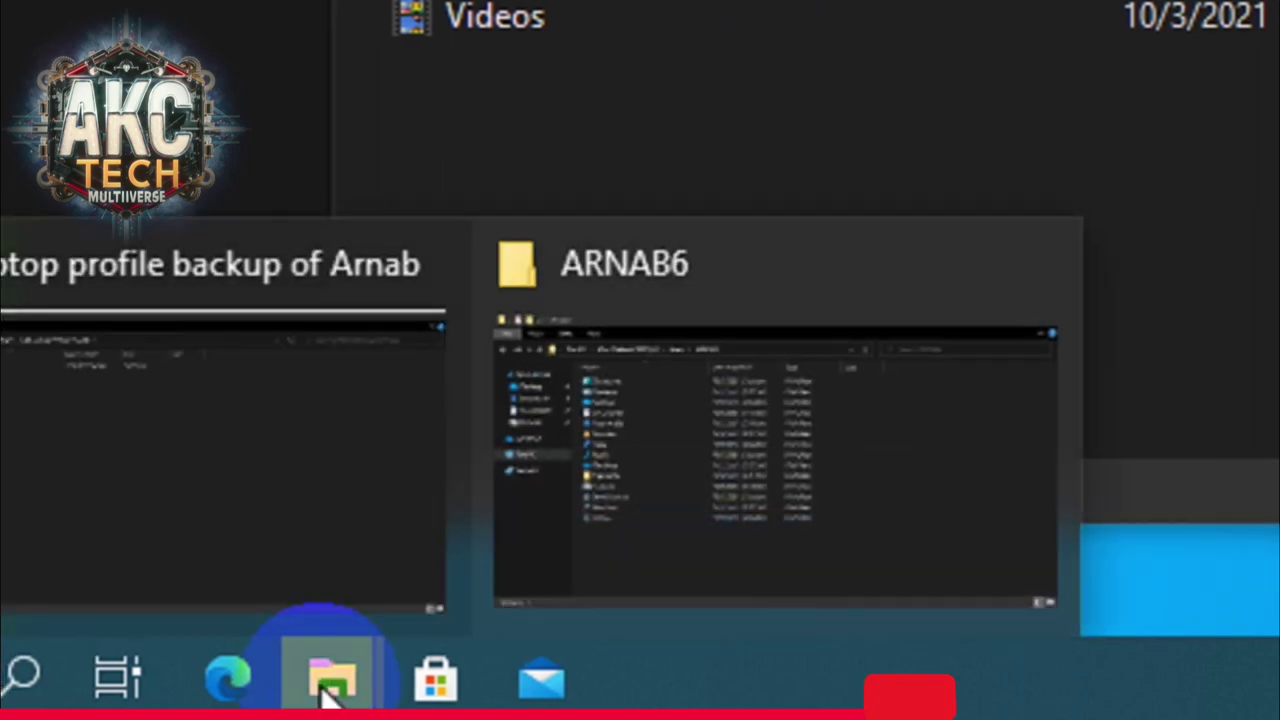
{"action": "left_click", "coordinate": [205, 529]}
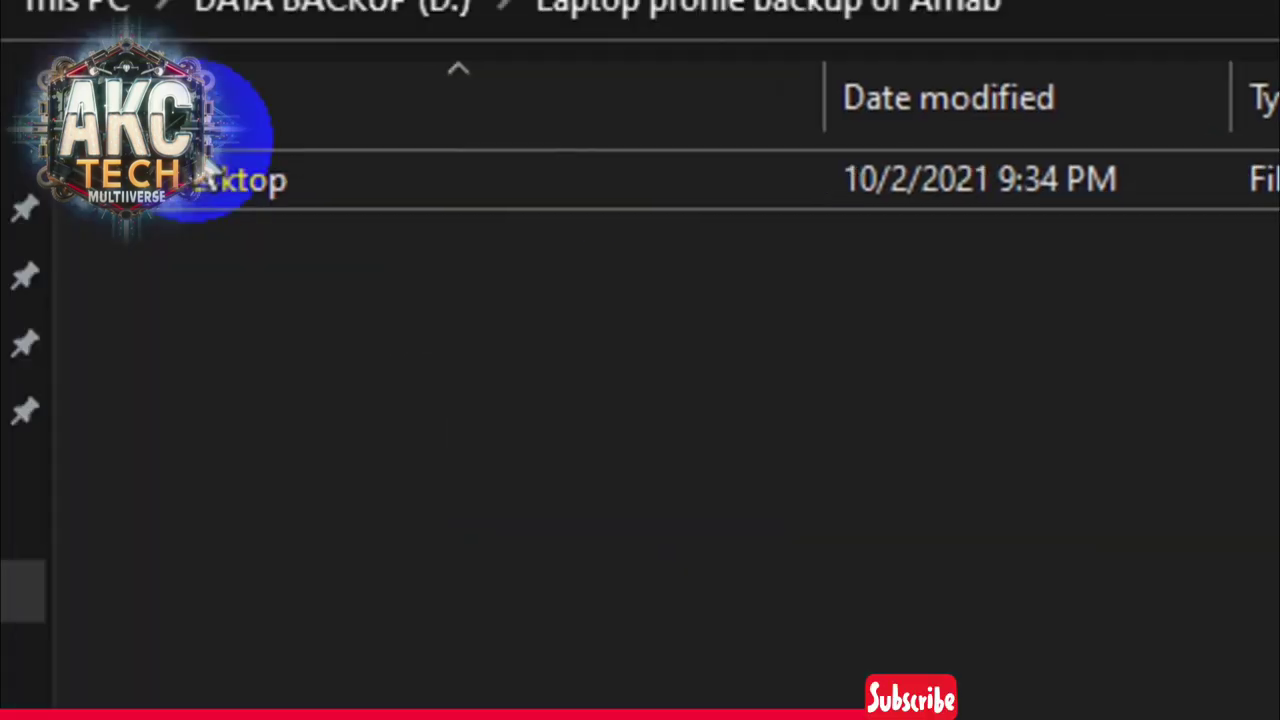
{"action": "left_click", "coordinate": [318, 203]}
{"action": "right_click", "coordinate": [320, 204]}
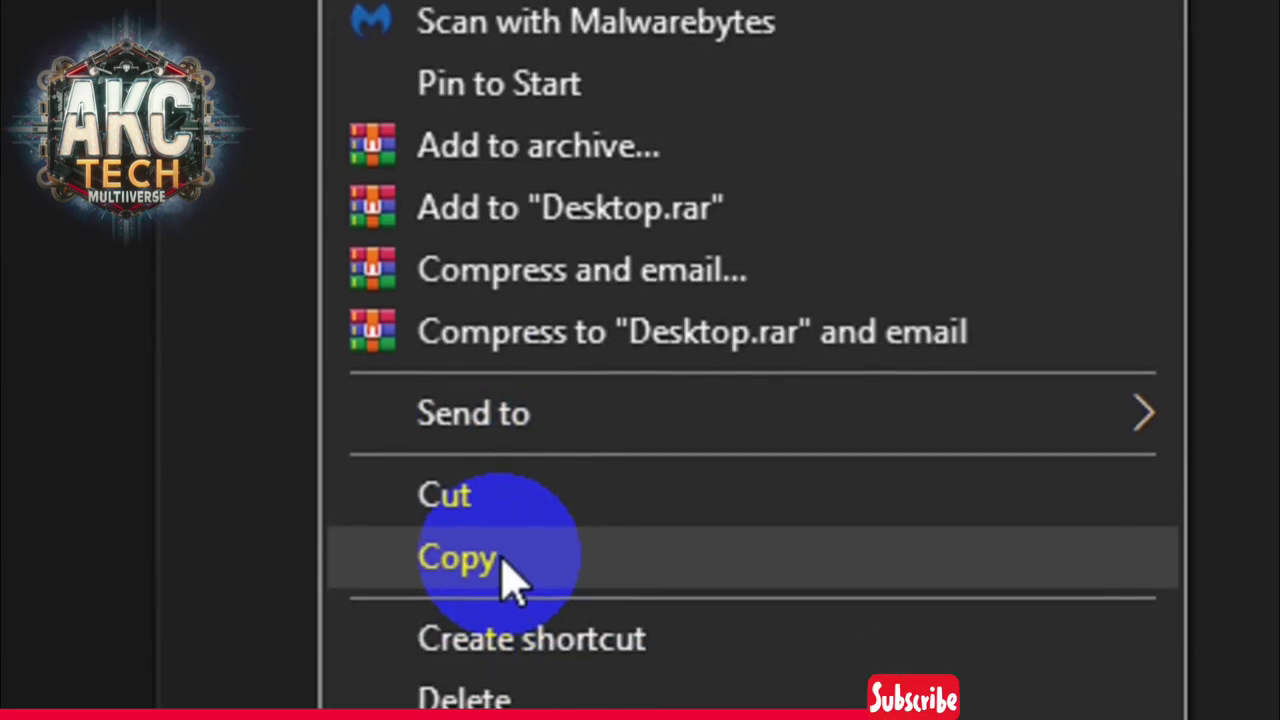
{"action": "left_click", "coordinate": [500, 545]}
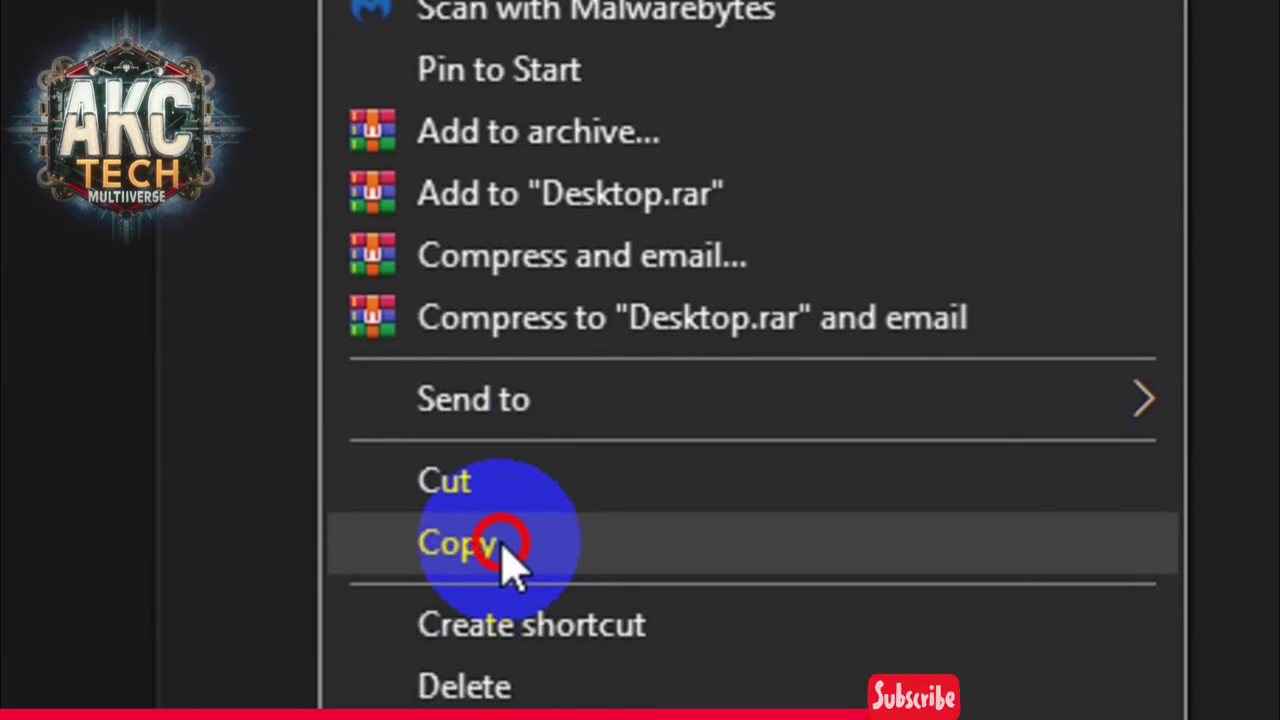
Paste the backed-up Desktop folder into the new user's profile folder with TeraCopy, overwriting all existing files.
{"action": "left_click", "coordinate": [1030, 30]}
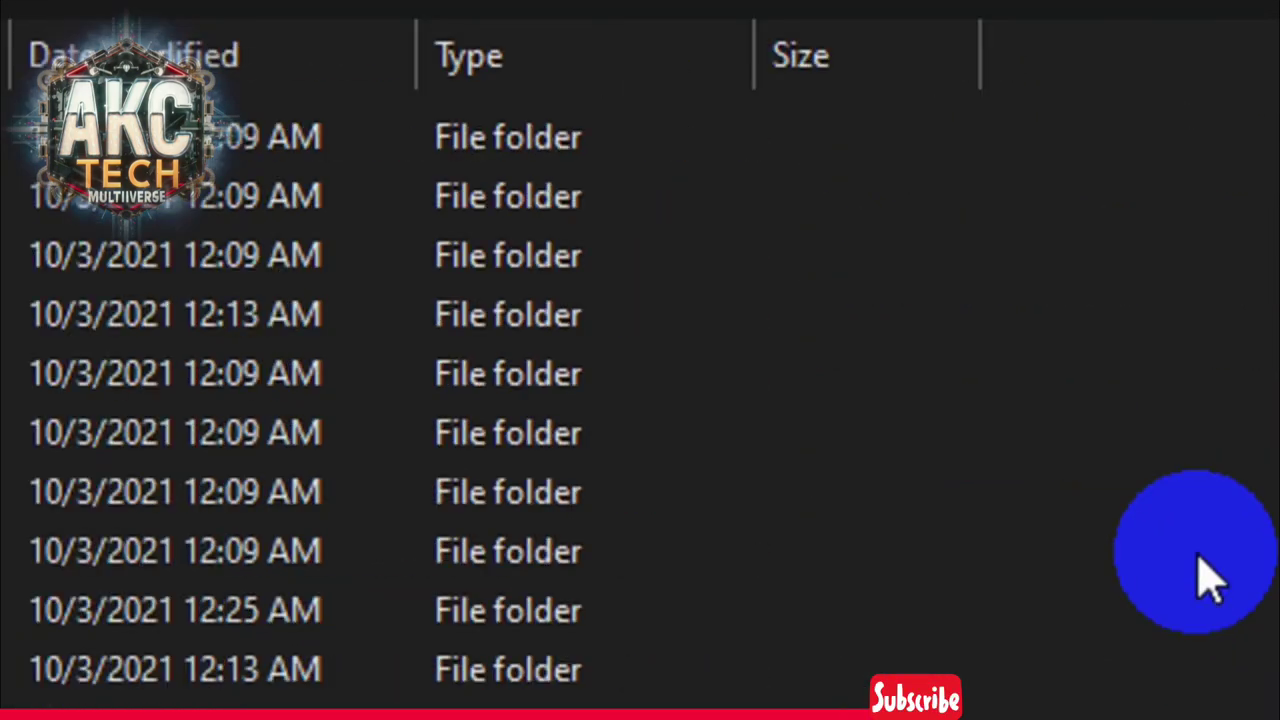
{"action": "right_click", "coordinate": [980, 345]}
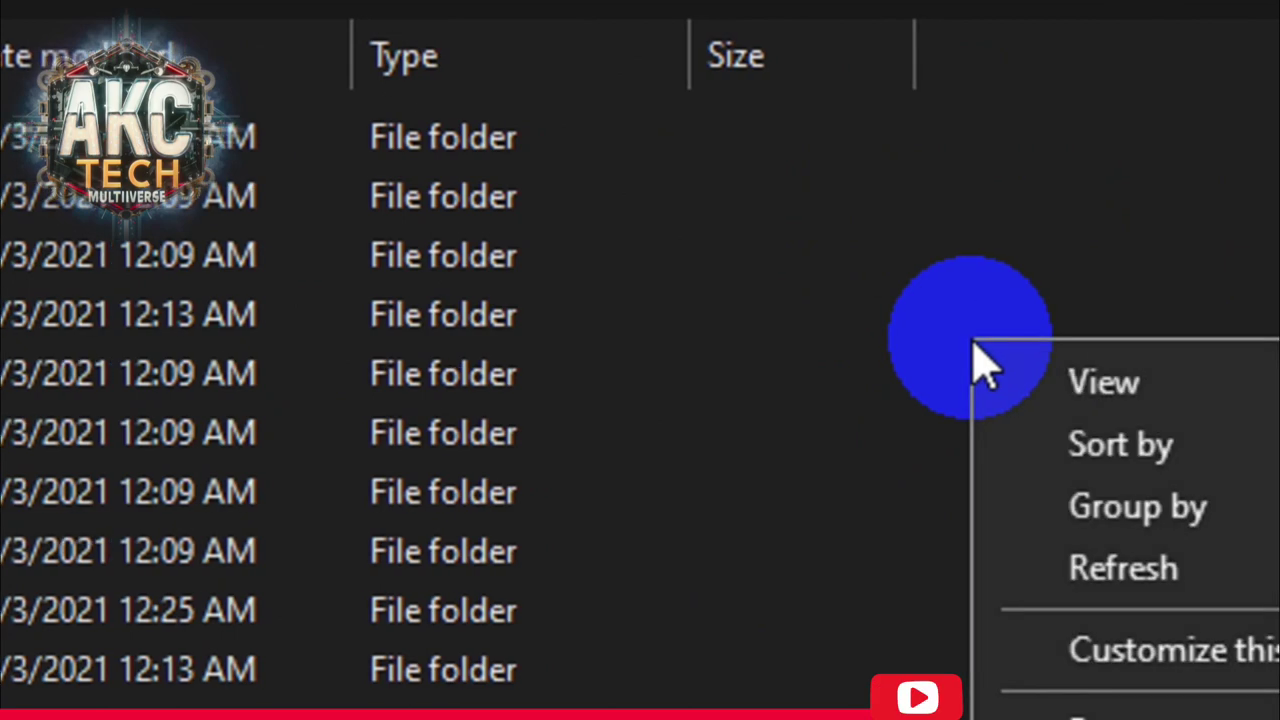
{"action": "left_click", "coordinate": [1003, 627]}
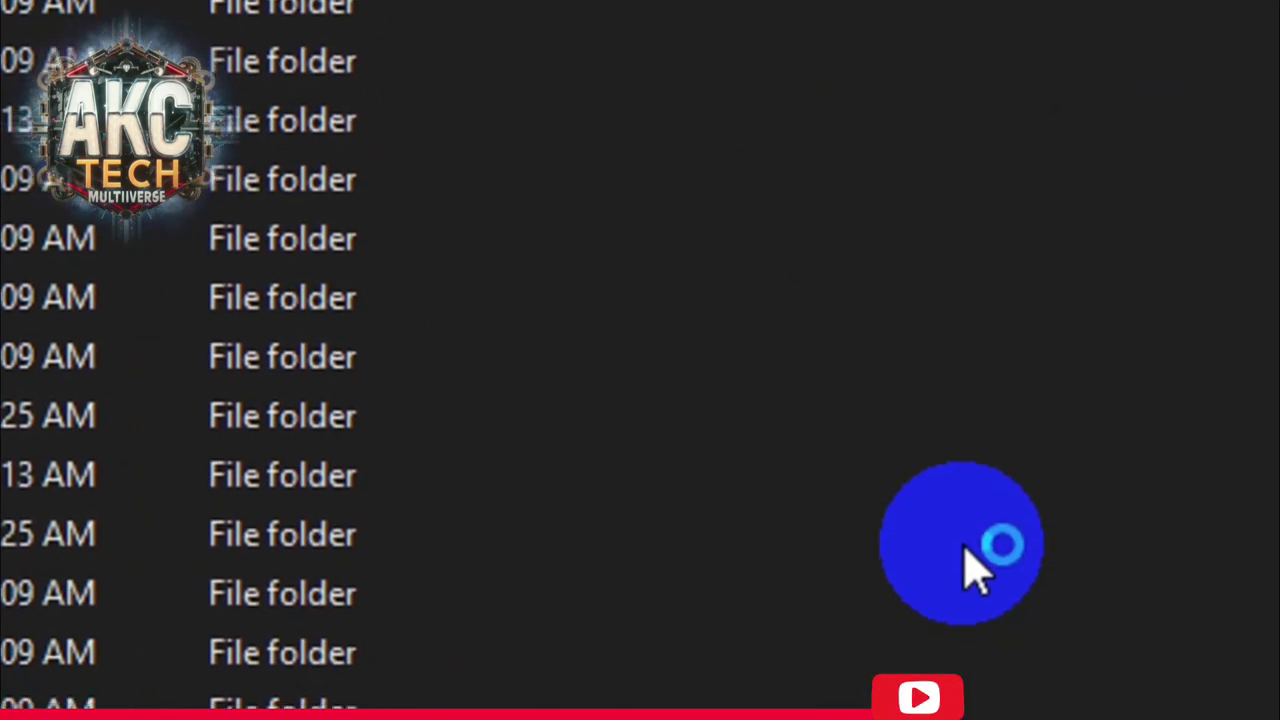
{"action": "left_click", "coordinate": [1186, 599]}
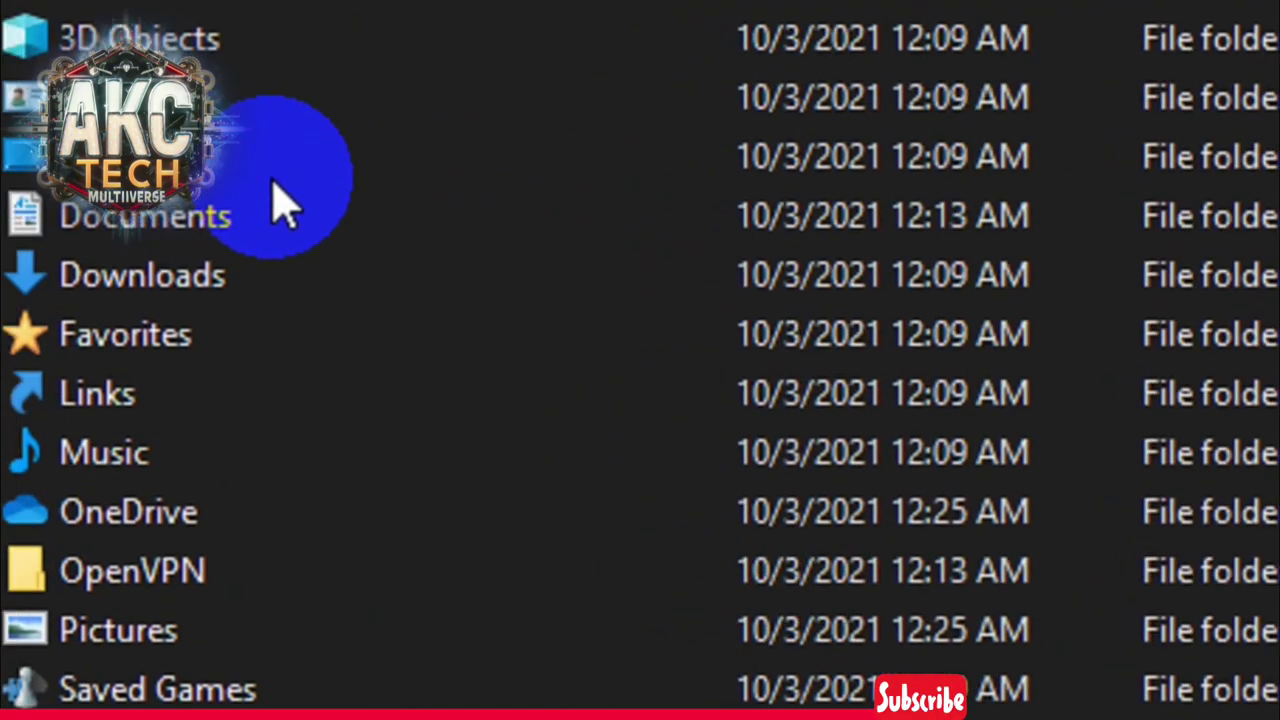
{"action": "left_click", "coordinate": [276, 180]}
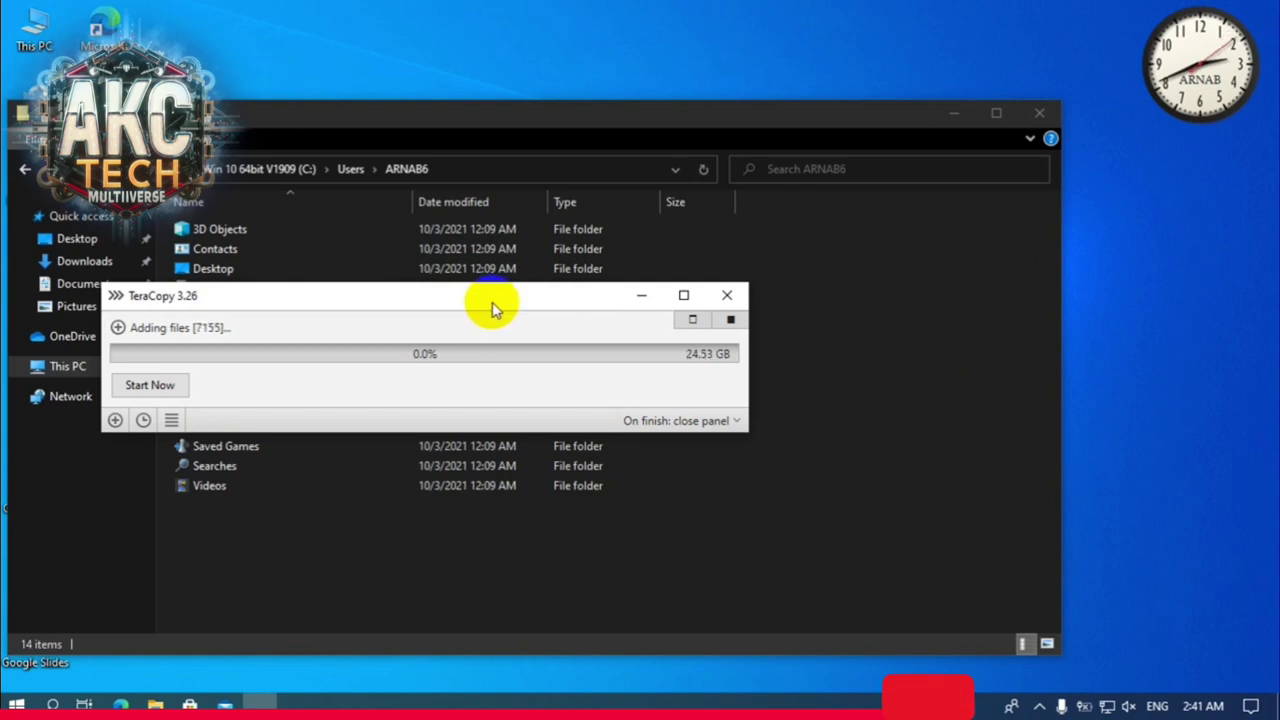
{"action": "left_click_drag", "start_coordinate": [492, 302], "coordinate": [802, 288]}
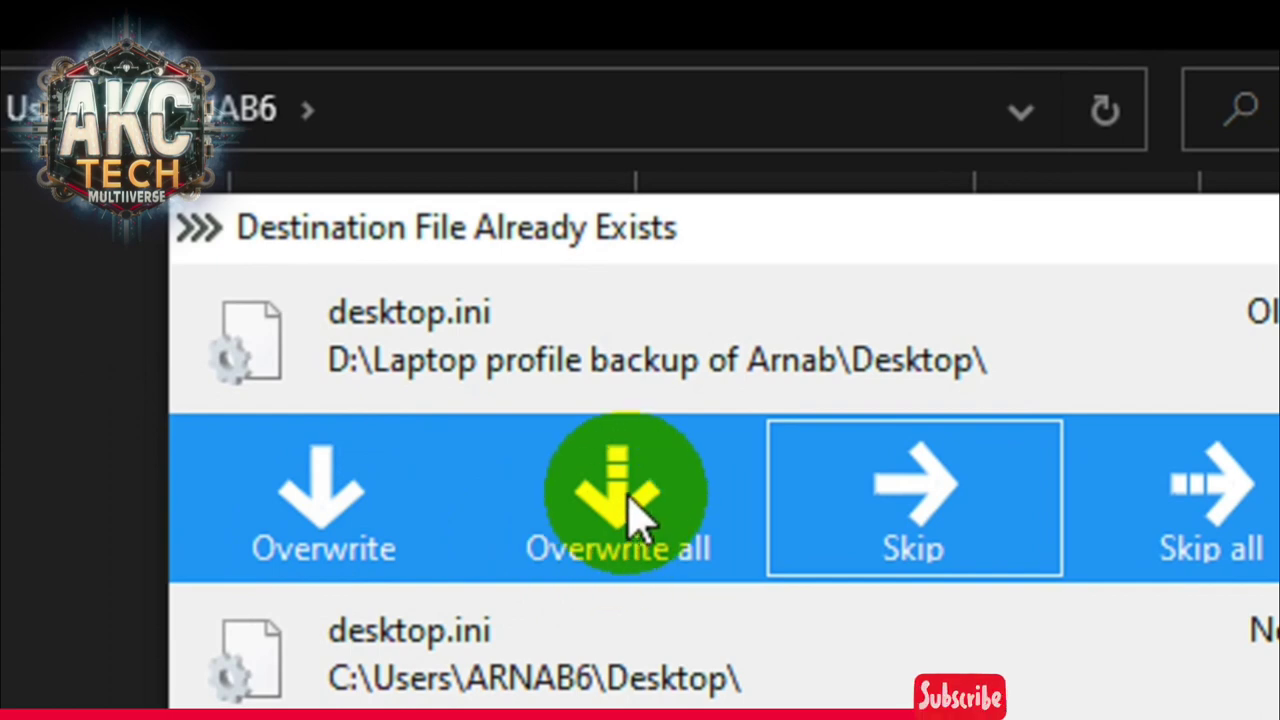
{"action": "left_click", "coordinate": [633, 515]}
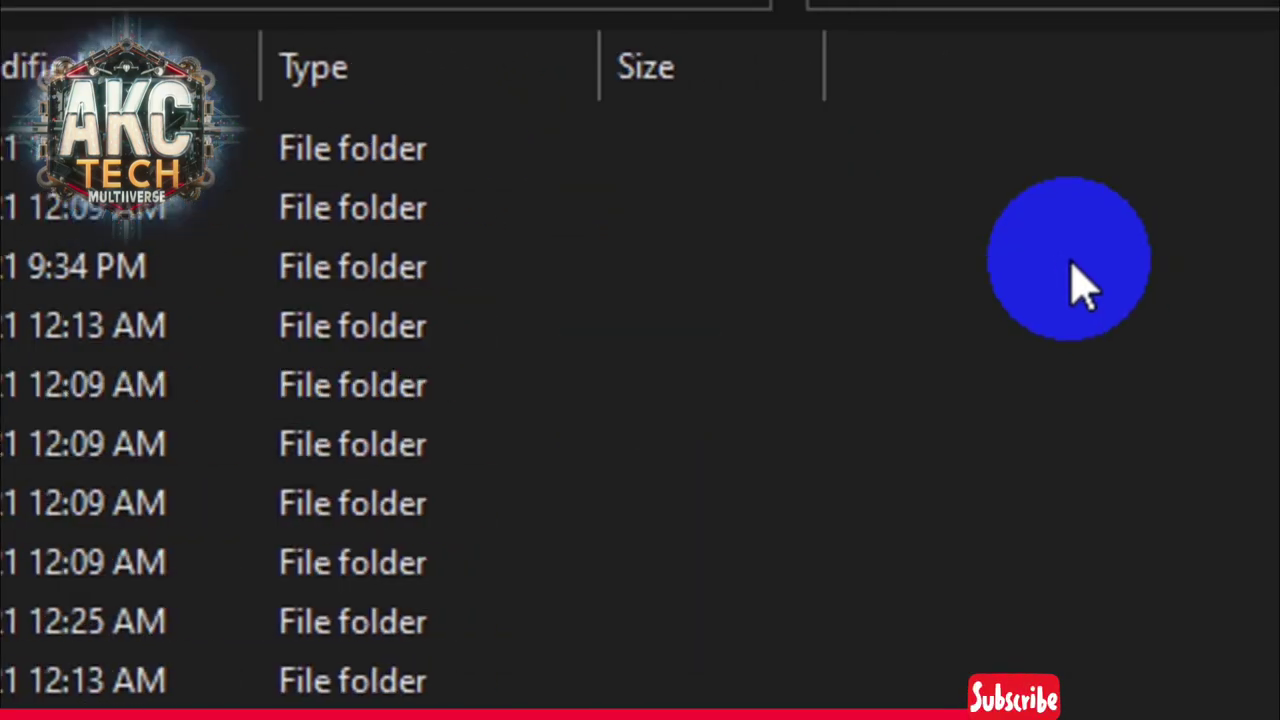
Return to the desktop, dismiss the TeraCopy notification, and look over the restored files and shortcuts.
{"action": "left_click", "coordinate": [706, 60]}
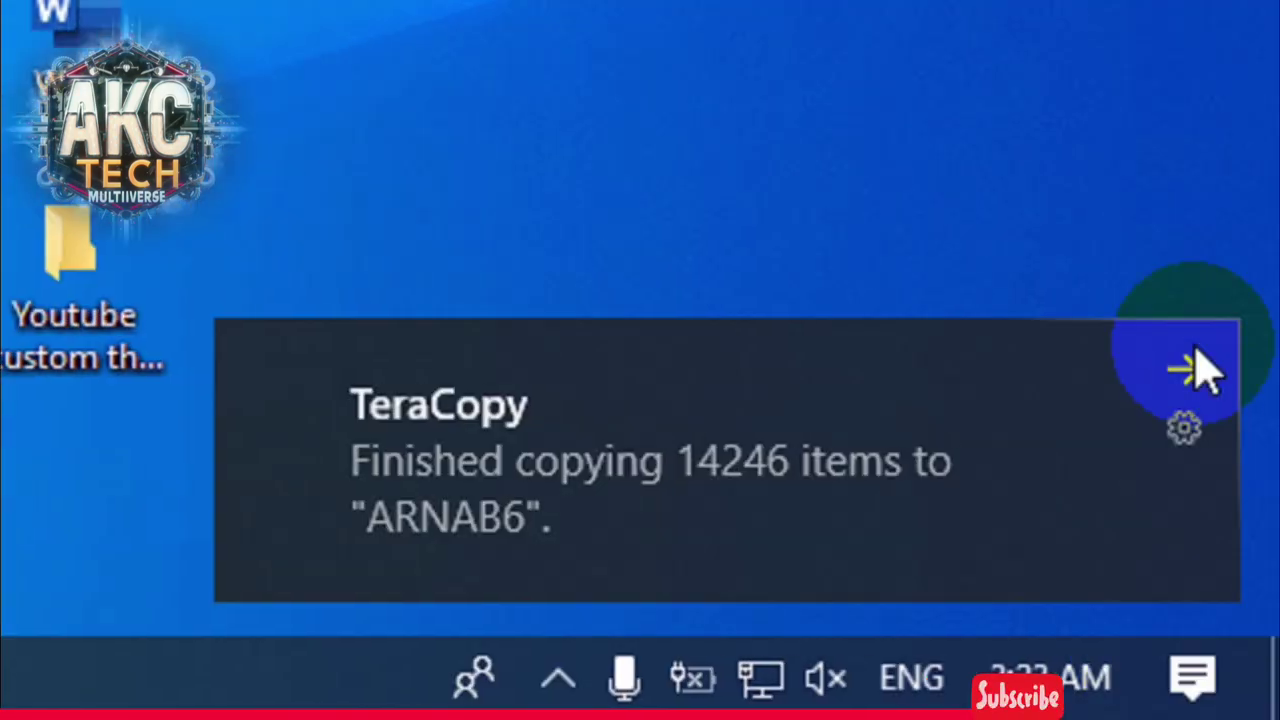
{"action": "left_click", "coordinate": [1183, 366]}
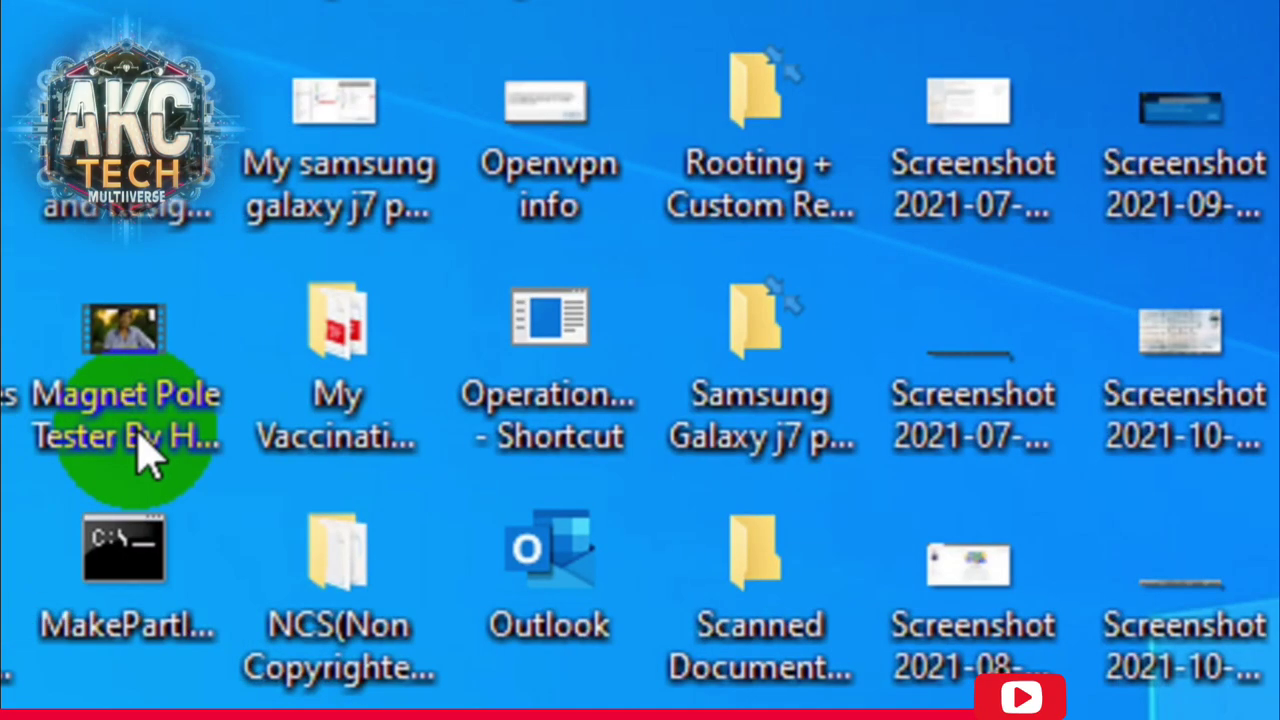
{"action": "left_click", "coordinate": [137, 443]}
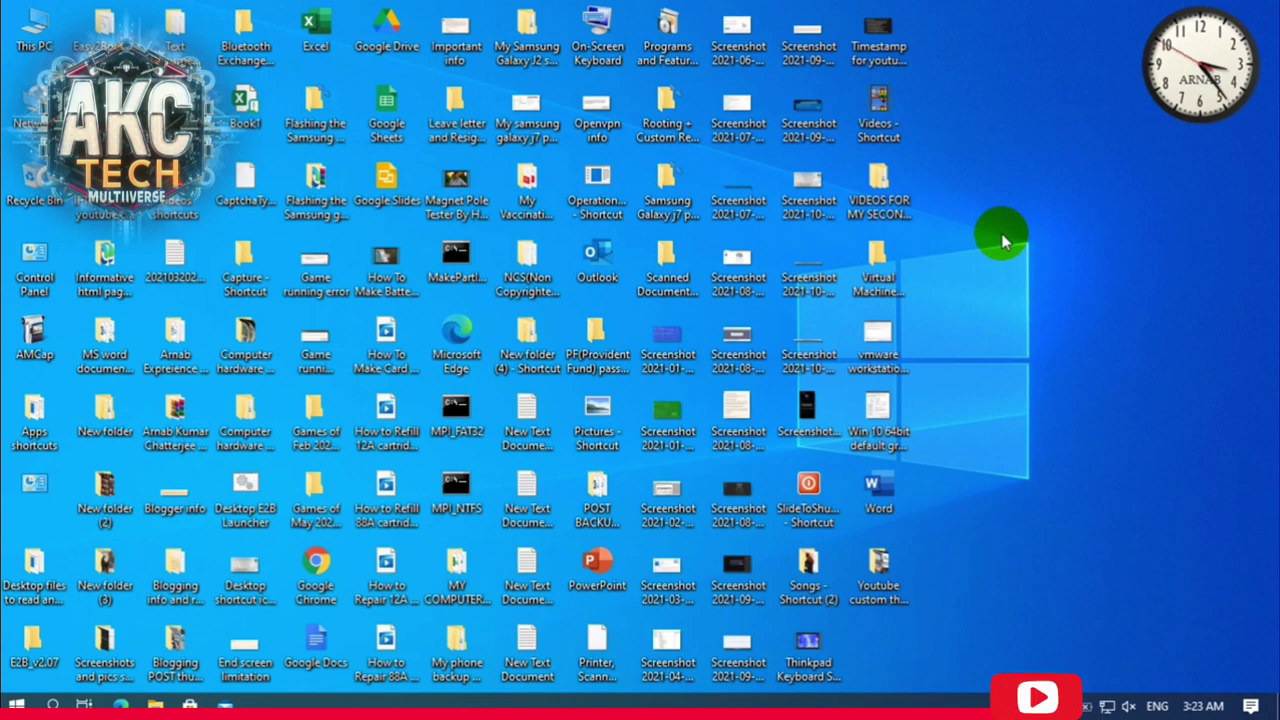
{"action": "left_click", "coordinate": [882, 420]}
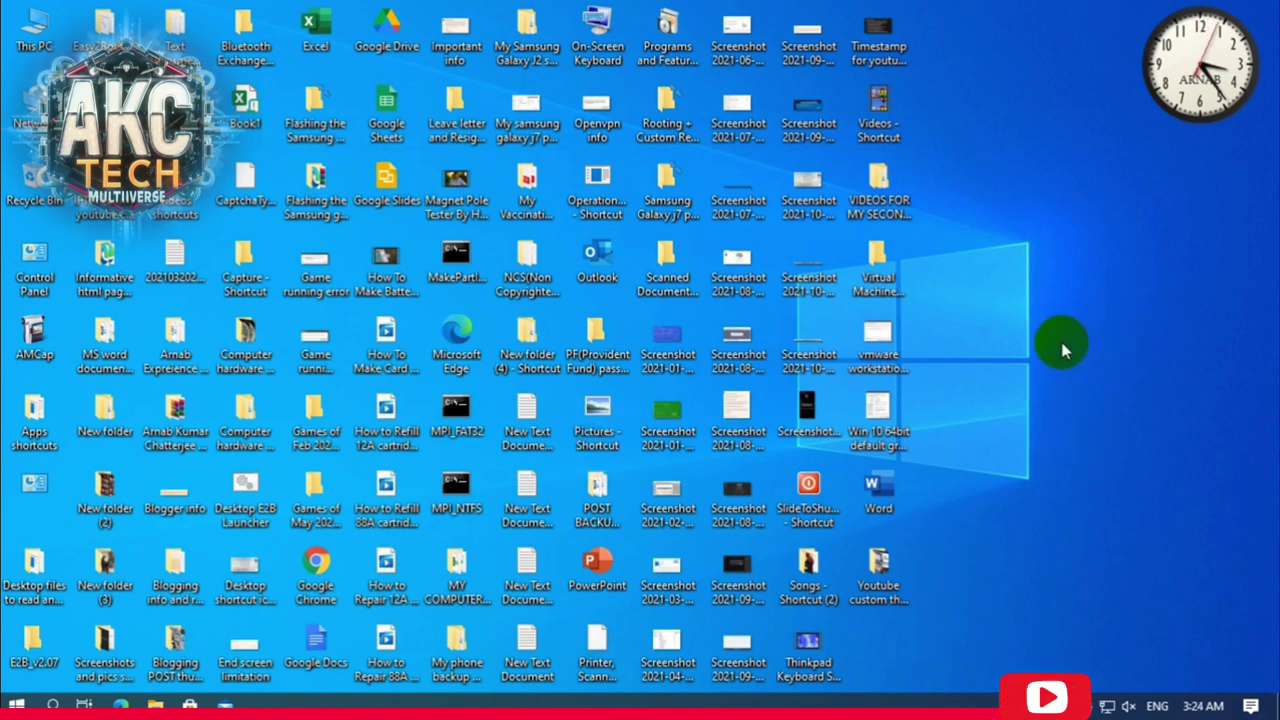
{"action": "left_click", "coordinate": [895, 430]}
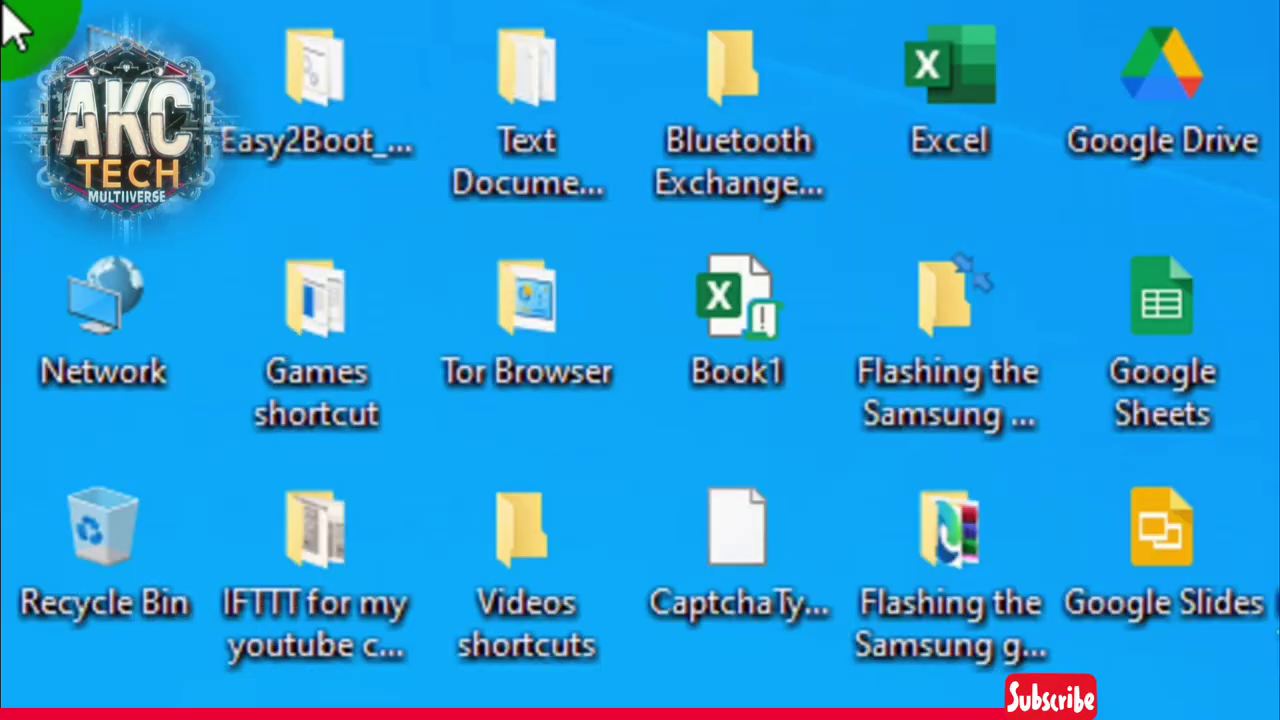
Open This PC in a maximized File Explorer window and pin its ribbon so it stays expanded.
{"action": "double_click", "coordinate": [105, 110]}
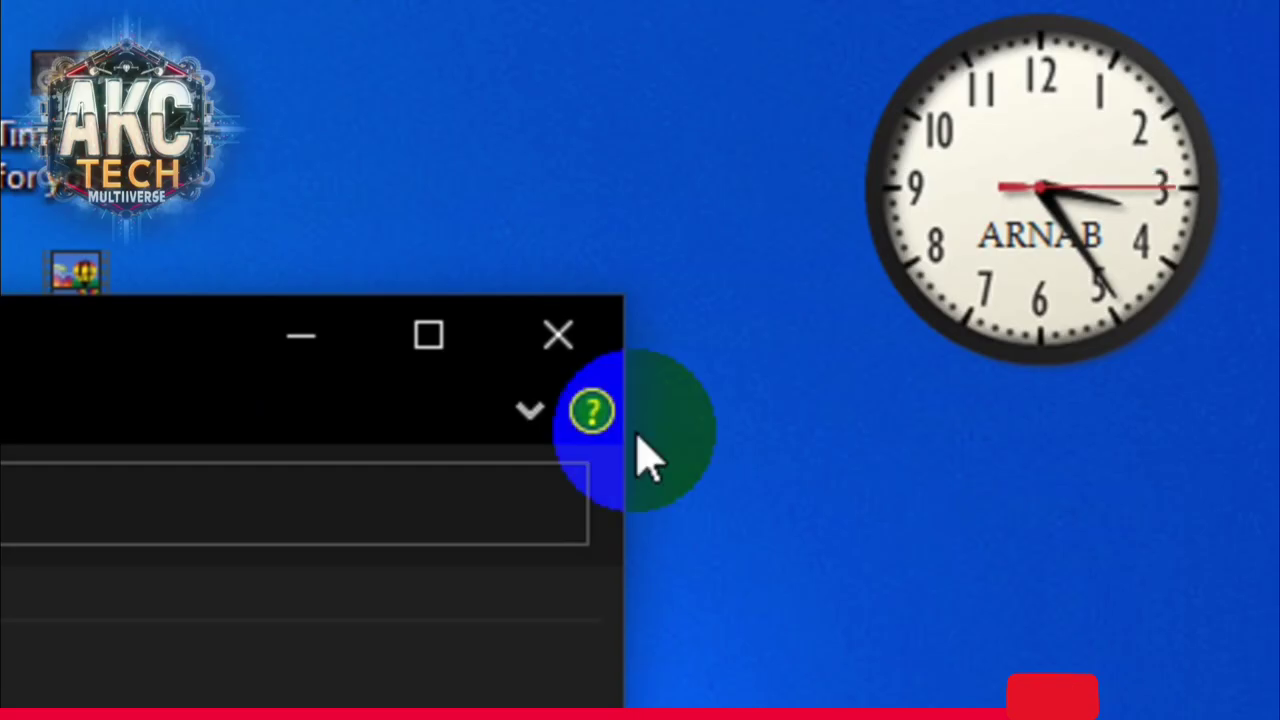
{"action": "left_click", "coordinate": [428, 336]}
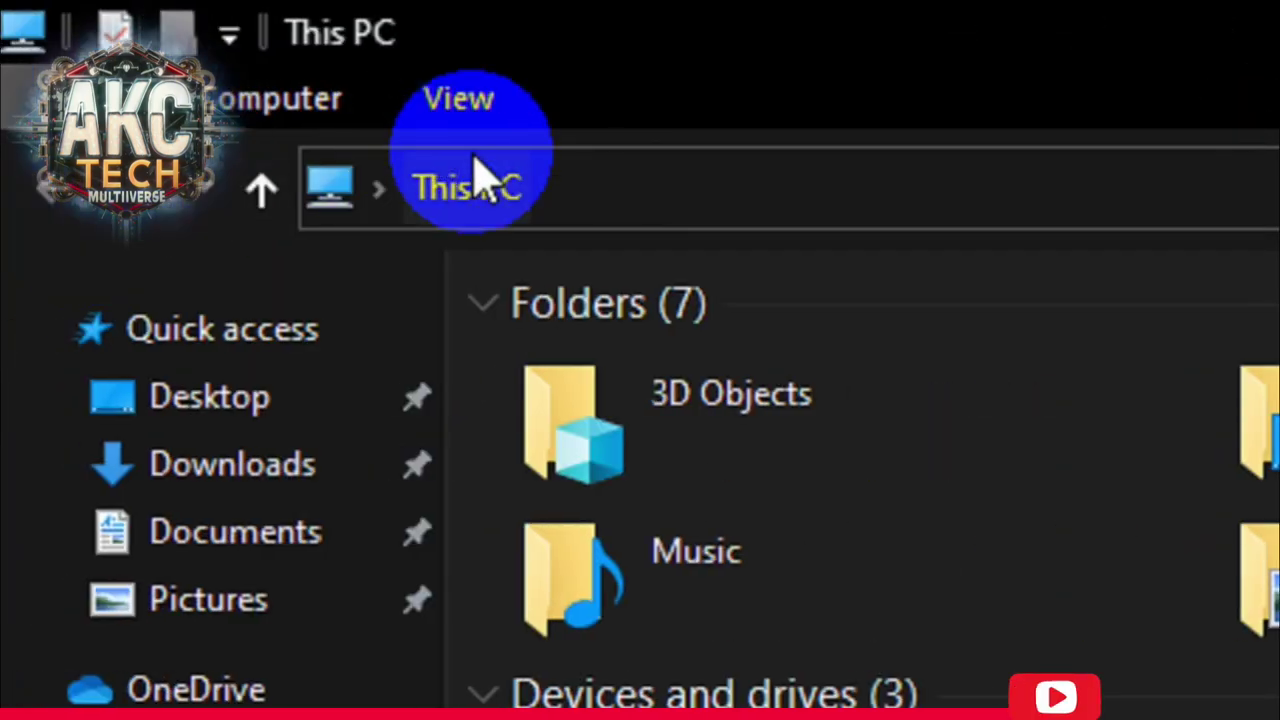
{"action": "left_click", "coordinate": [495, 100]}
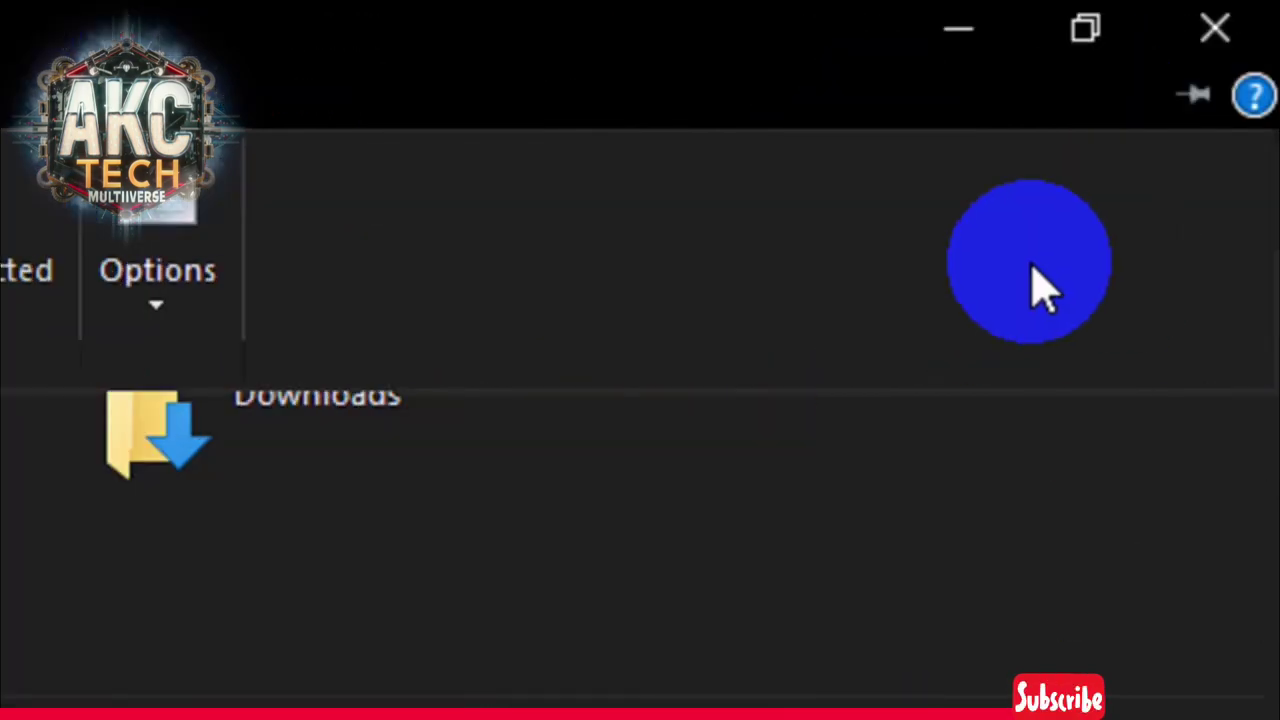
{"action": "left_click", "coordinate": [1200, 100]}
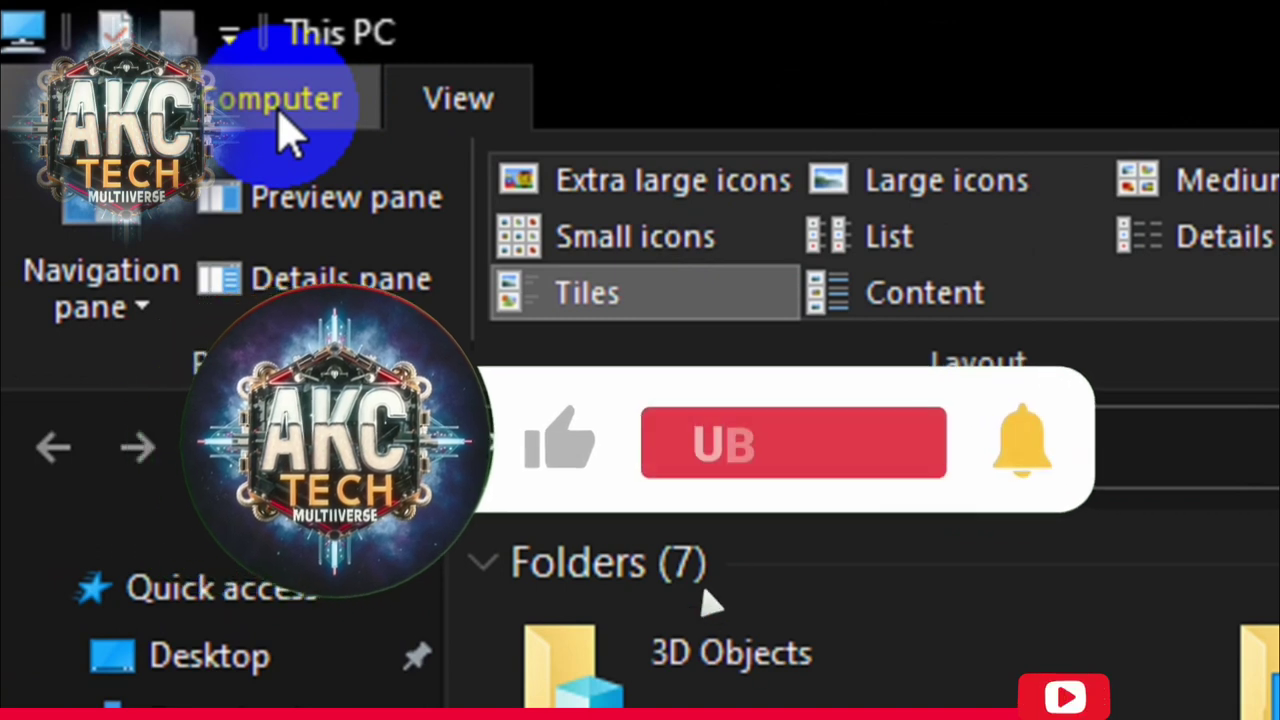
In Folder Options, show hidden files, folders and drives, and enable displaying the full path in the title bar.
{"action": "left_click", "coordinate": [285, 130]}
{"action": "left_click", "coordinate": [498, 112]}
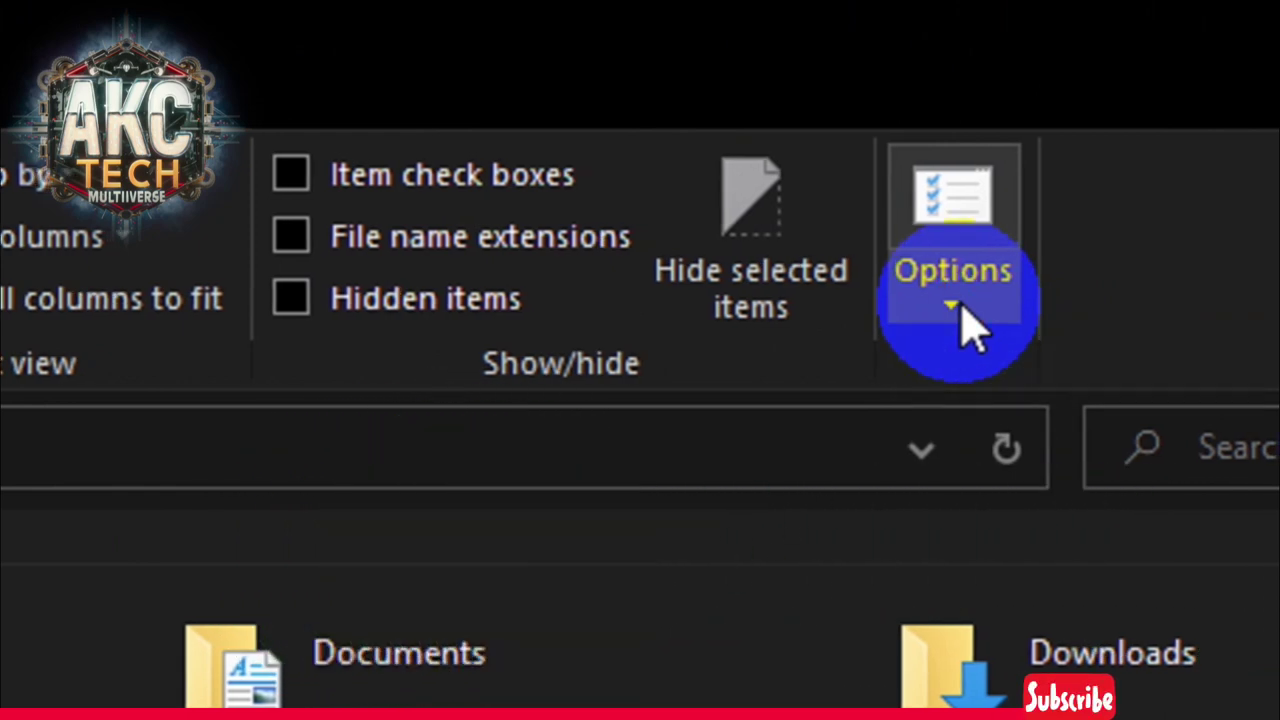
{"action": "left_click", "coordinate": [964, 312]}
{"action": "left_click", "coordinate": [1022, 363]}
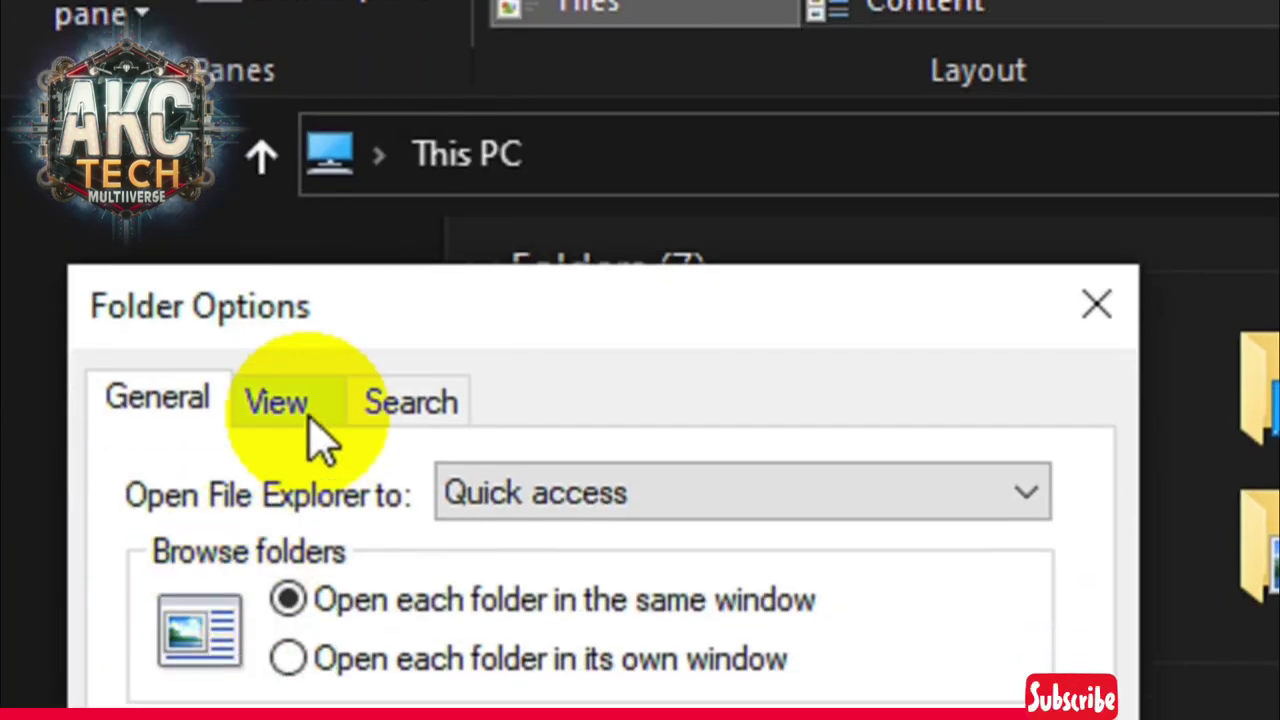
{"action": "left_click", "coordinate": [300, 425]}
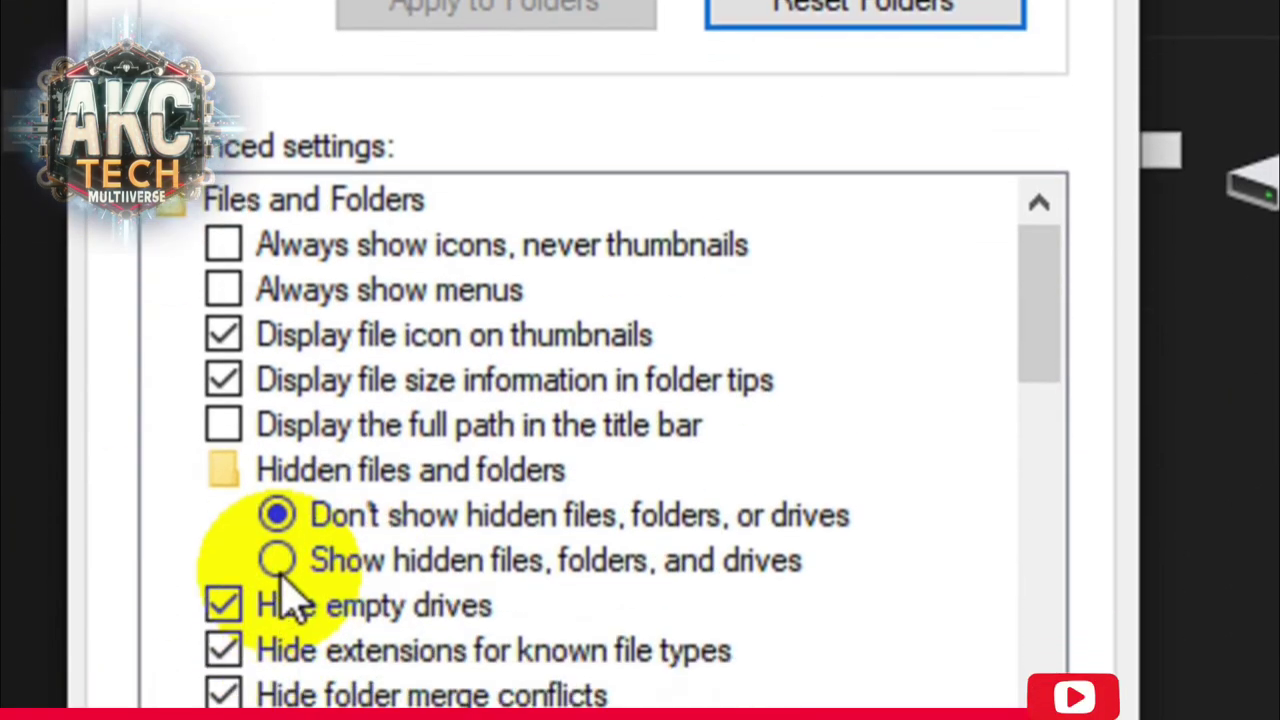
{"action": "left_click", "coordinate": [278, 560]}
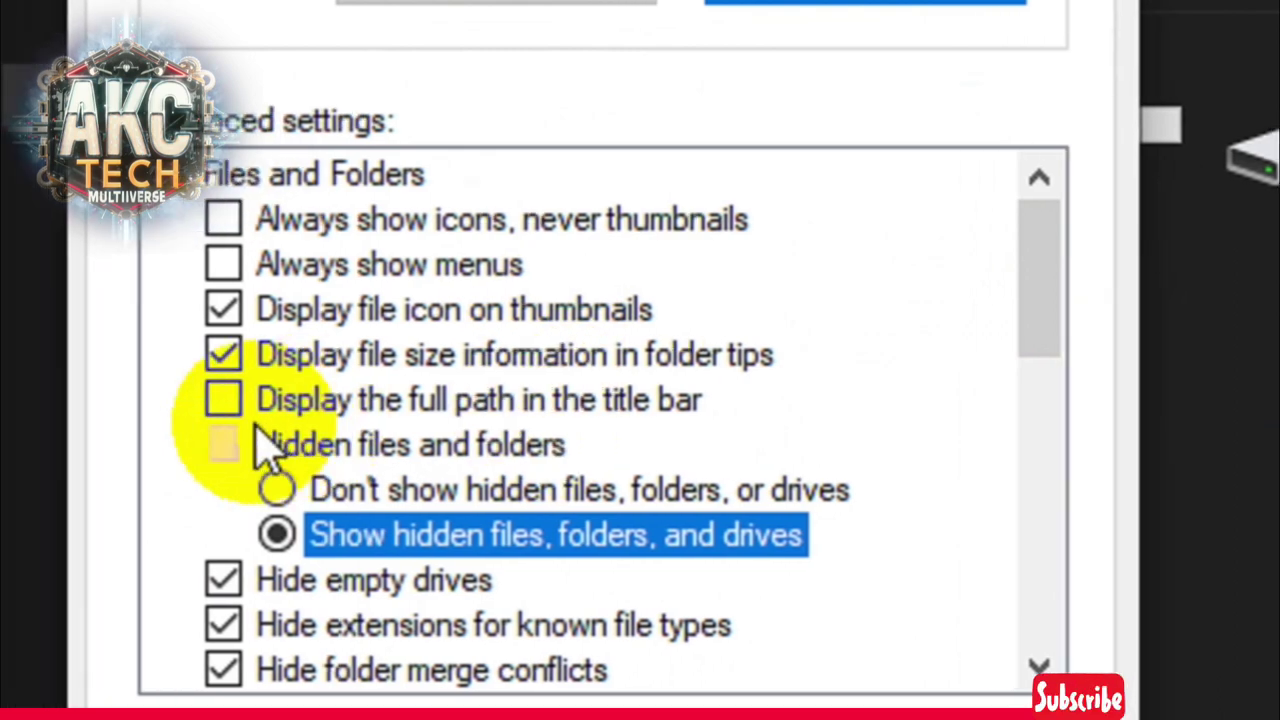
{"action": "left_click", "coordinate": [174, 405]}
Disable hiding extensions for known file types, save the folder options, and close the File Explorer window.
{"action": "left_click", "coordinate": [1030, 268]}
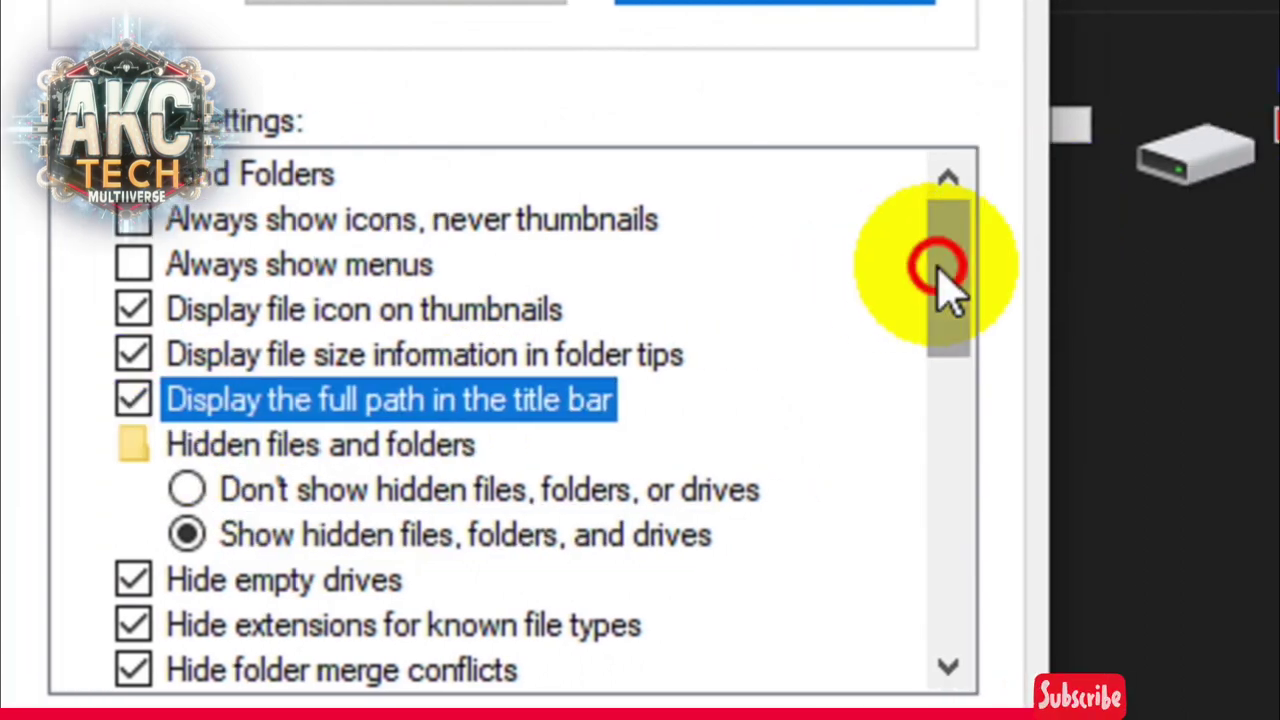
{"action": "left_click_drag", "start_coordinate": [938, 266], "coordinate": [937, 357]}
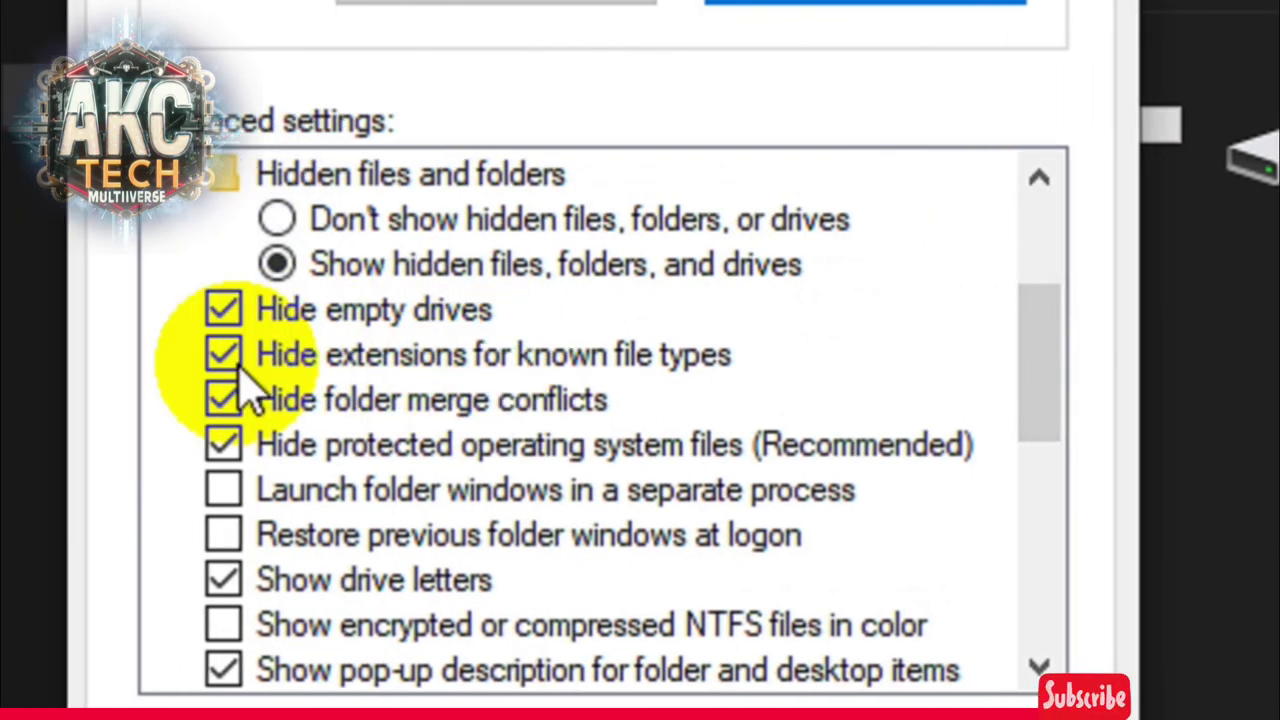
{"action": "left_click", "coordinate": [230, 356]}
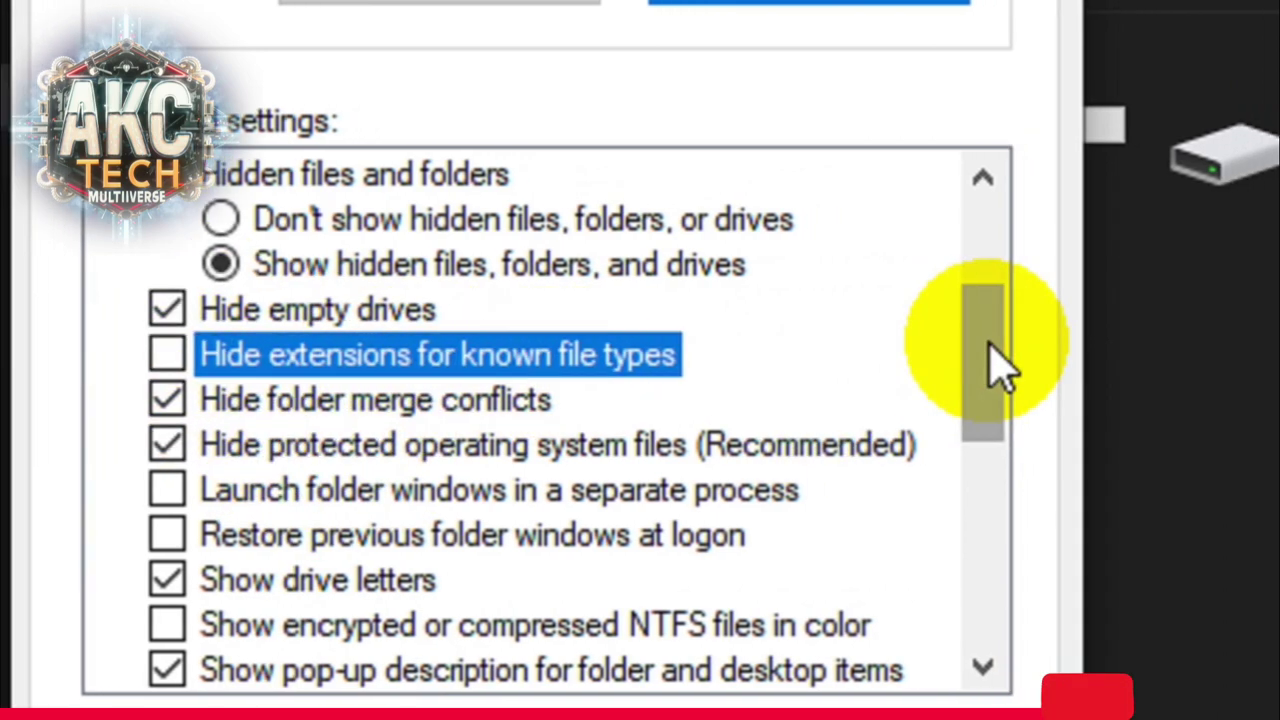
{"action": "left_click_drag", "start_coordinate": [1040, 360], "coordinate": [1033, 455]}
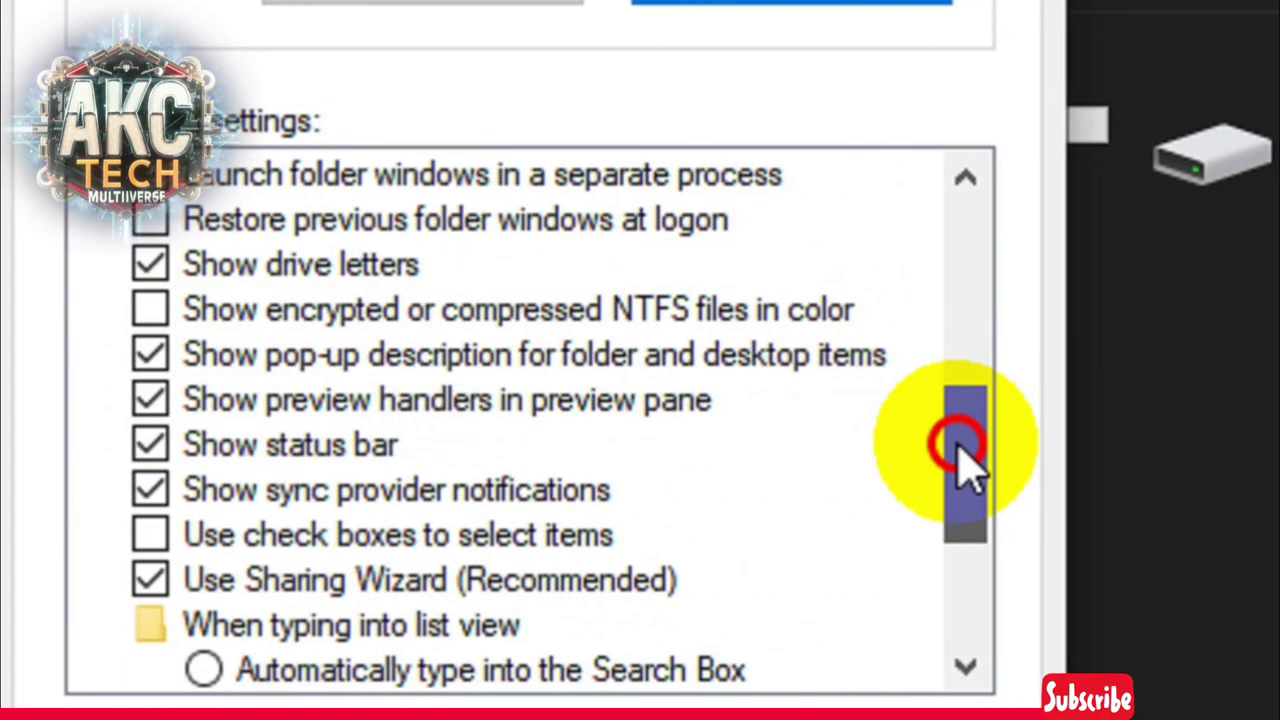
{"action": "mouse_move", "coordinate": [958, 445]}
{"action": "left_mouse_down"}
{"action": "mouse_move", "coordinate": [963, 582]}
{"action": "mouse_move", "coordinate": [957, 337]}
{"action": "mouse_move", "coordinate": [955, 425]}
{"action": "left_mouse_up"}
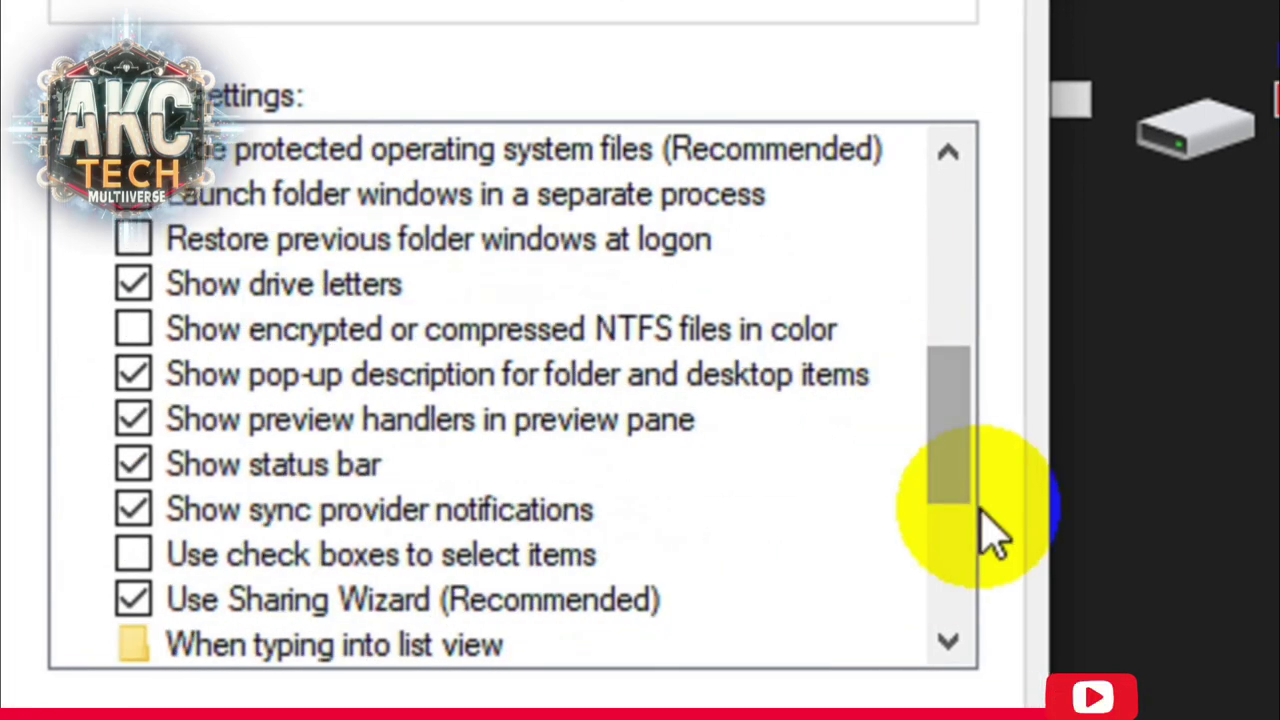
{"action": "left_click", "coordinate": [966, 600]}
{"action": "left_click", "coordinate": [455, 575]}
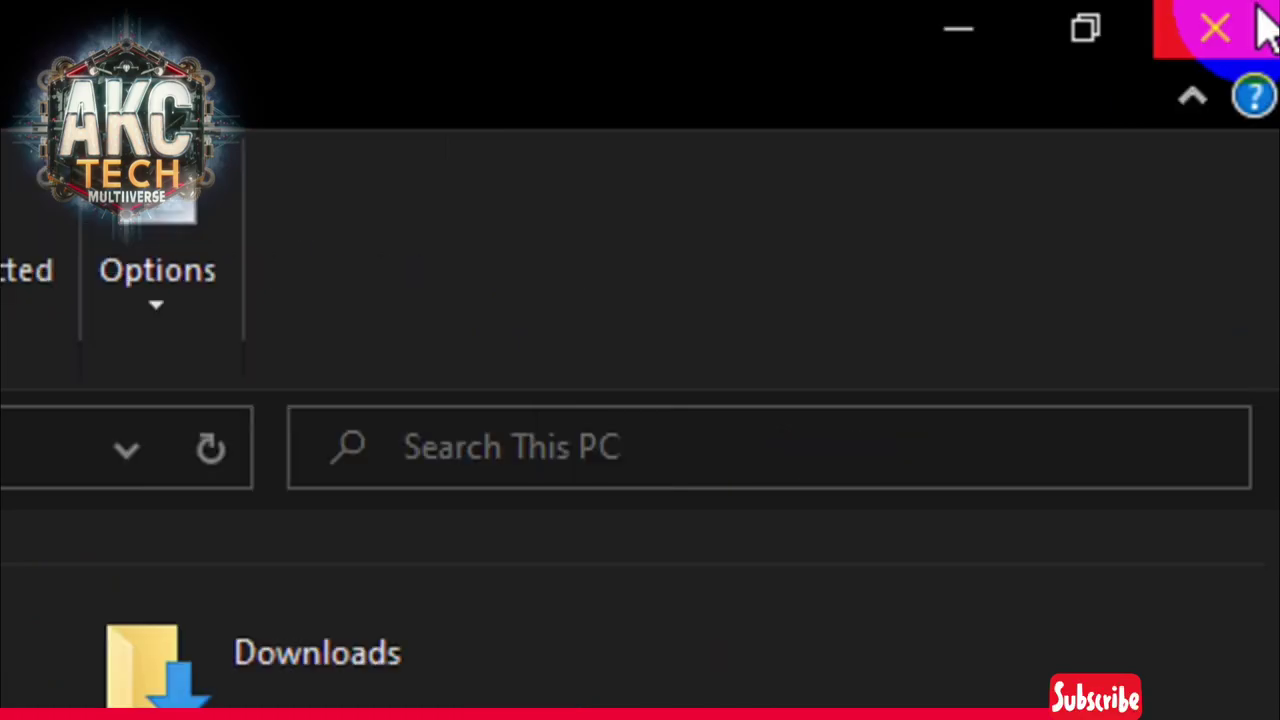
{"action": "left_click", "coordinate": [1265, 30]}
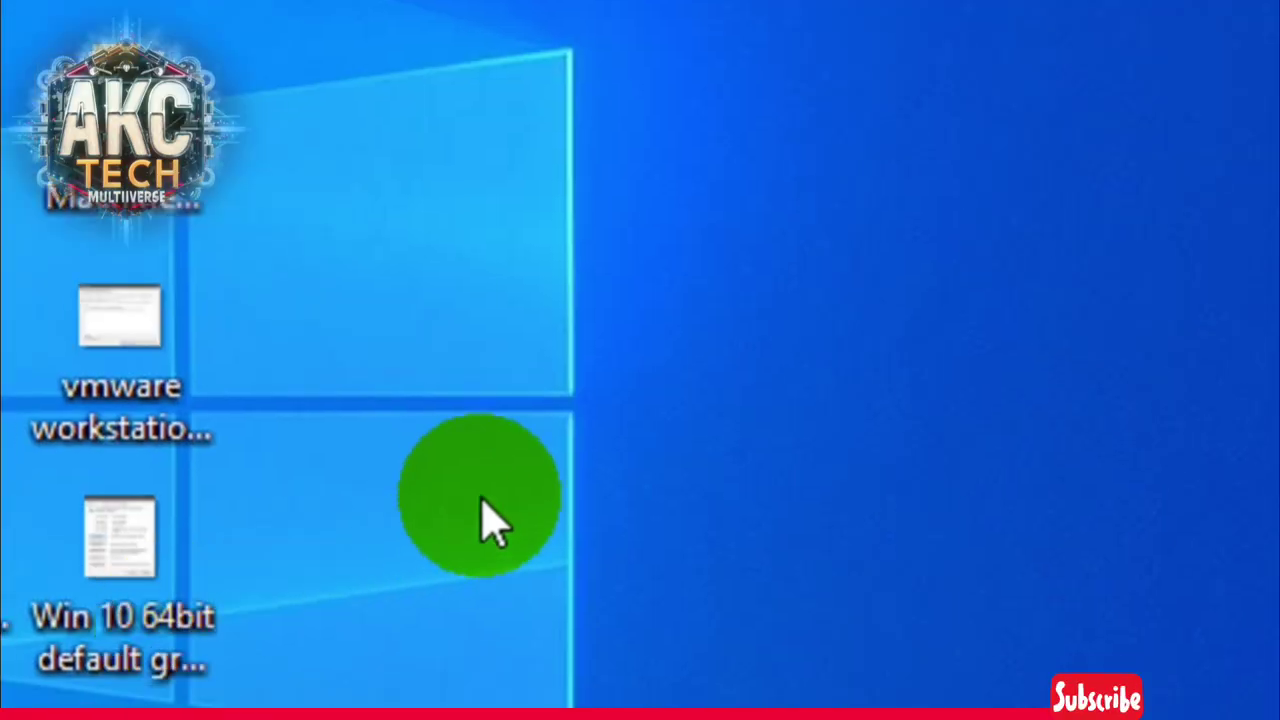
Open "Win 10 64bit default graphics driver.png" from the desktop to view it in its current default app, and close it.
{"action": "left_click", "coordinate": [93, 630]}
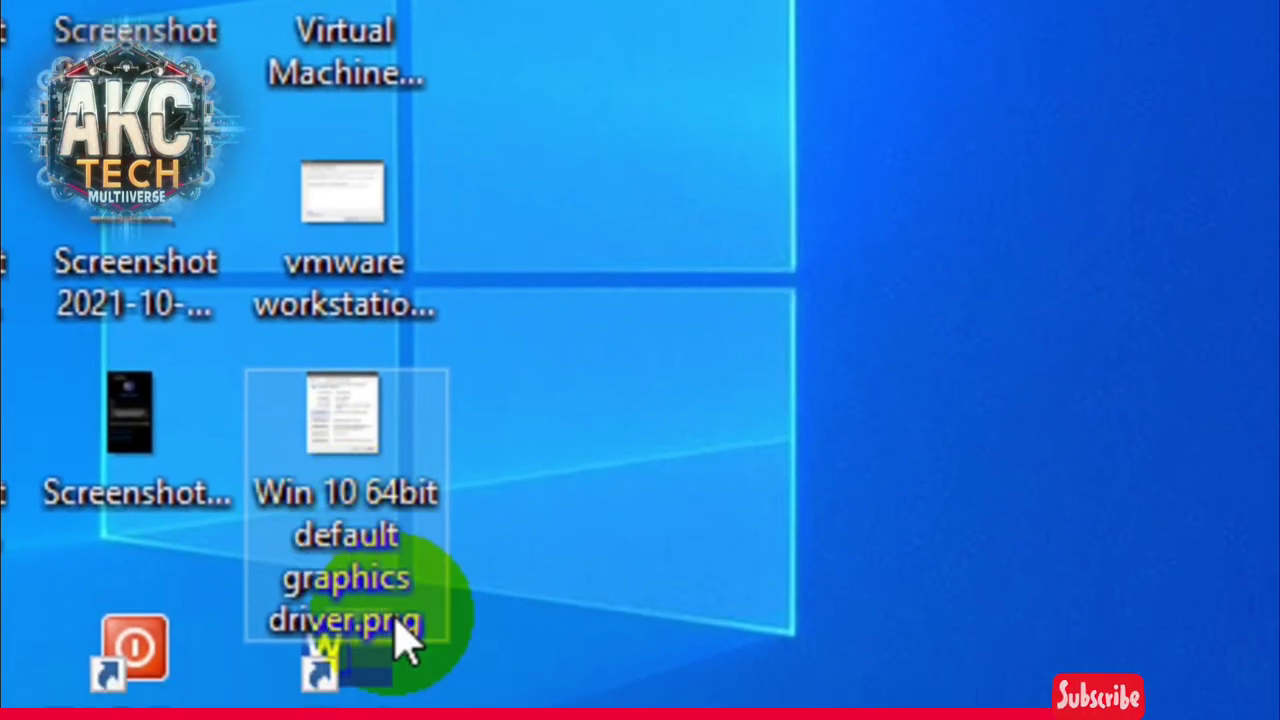
{"action": "double_click", "coordinate": [352, 365]}
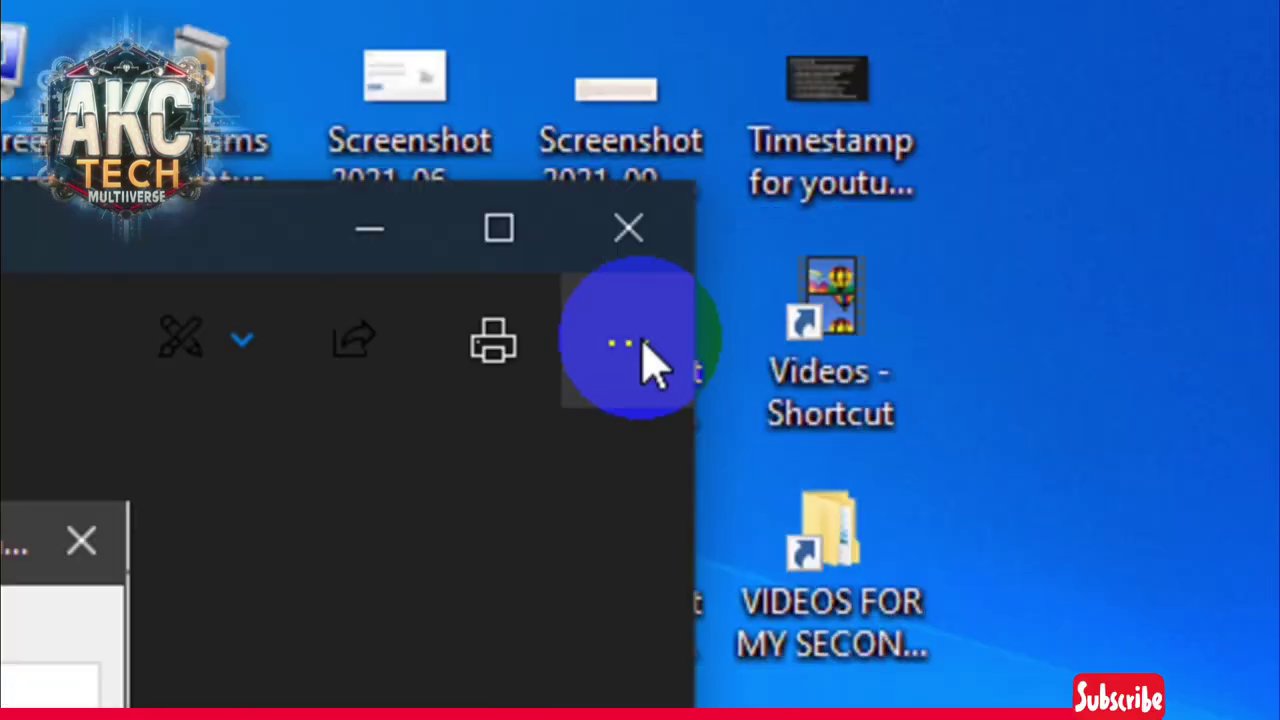
{"action": "left_click", "coordinate": [645, 229]}
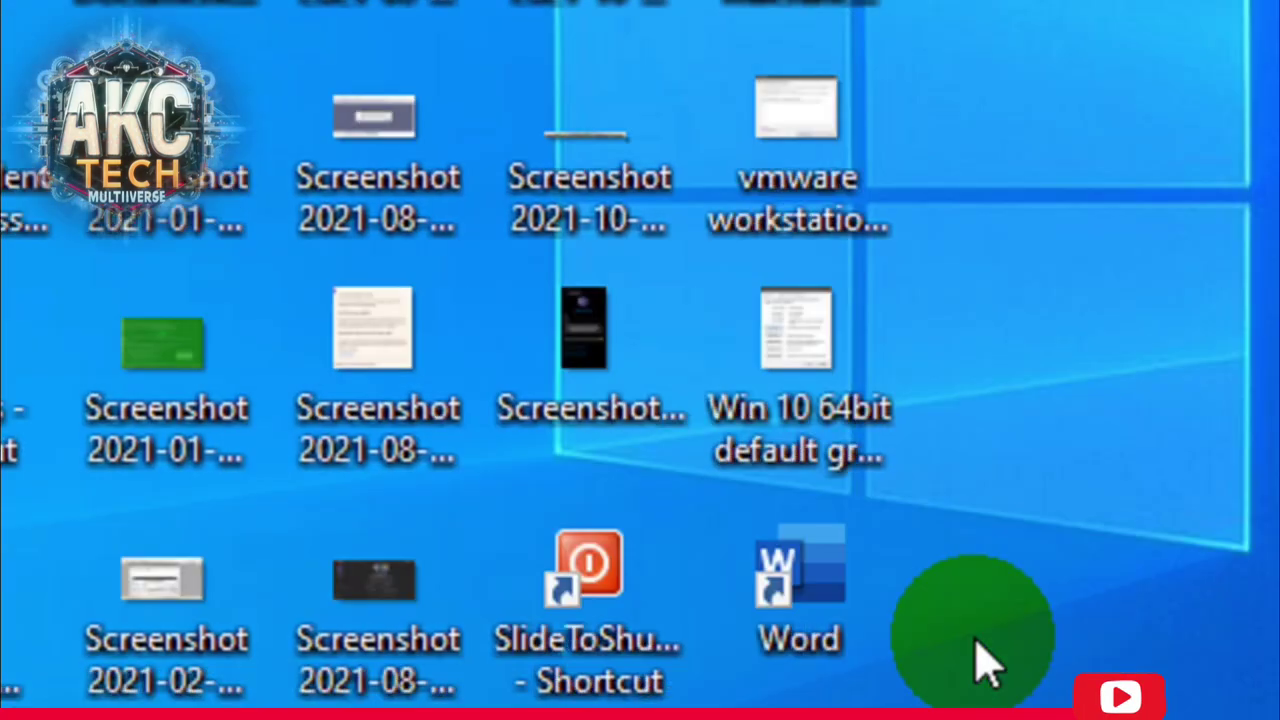
Set Windows Photo Viewer as the app that always opens .png files, using "Win 10 64bit default graphics driver.png".
{"action": "left_click", "coordinate": [780, 370]}
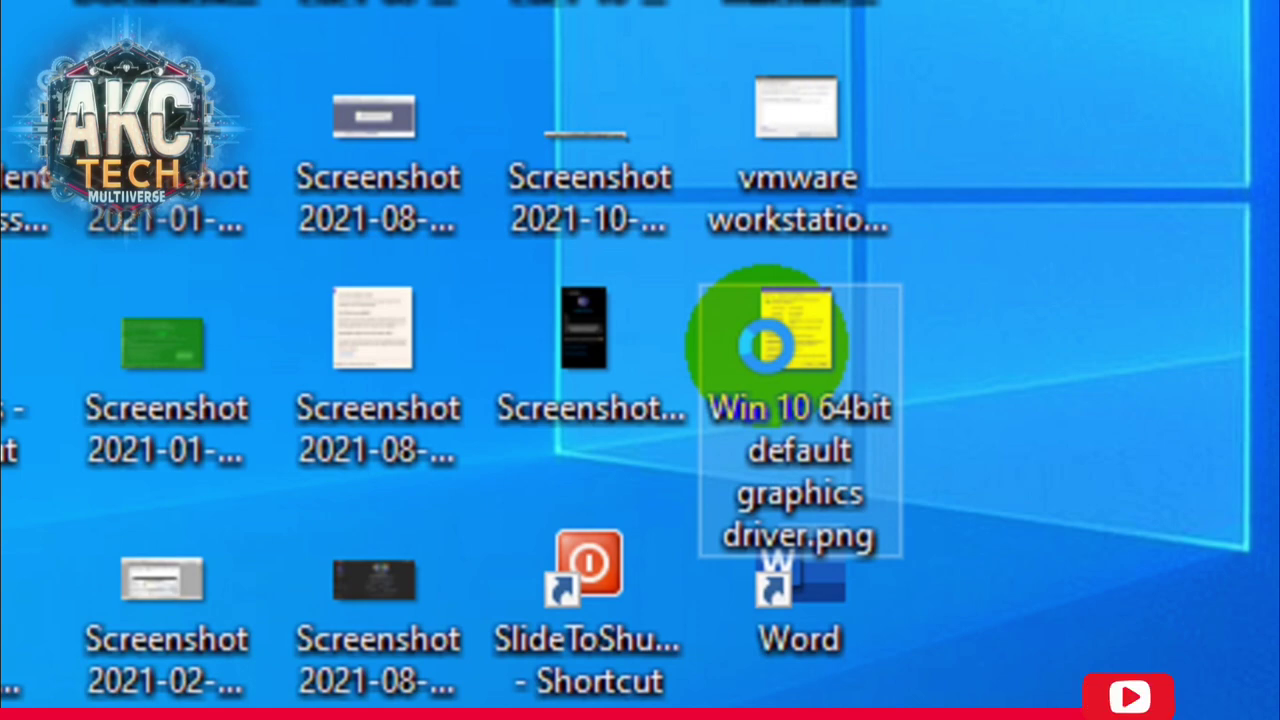
{"action": "right_click", "coordinate": [765, 345]}
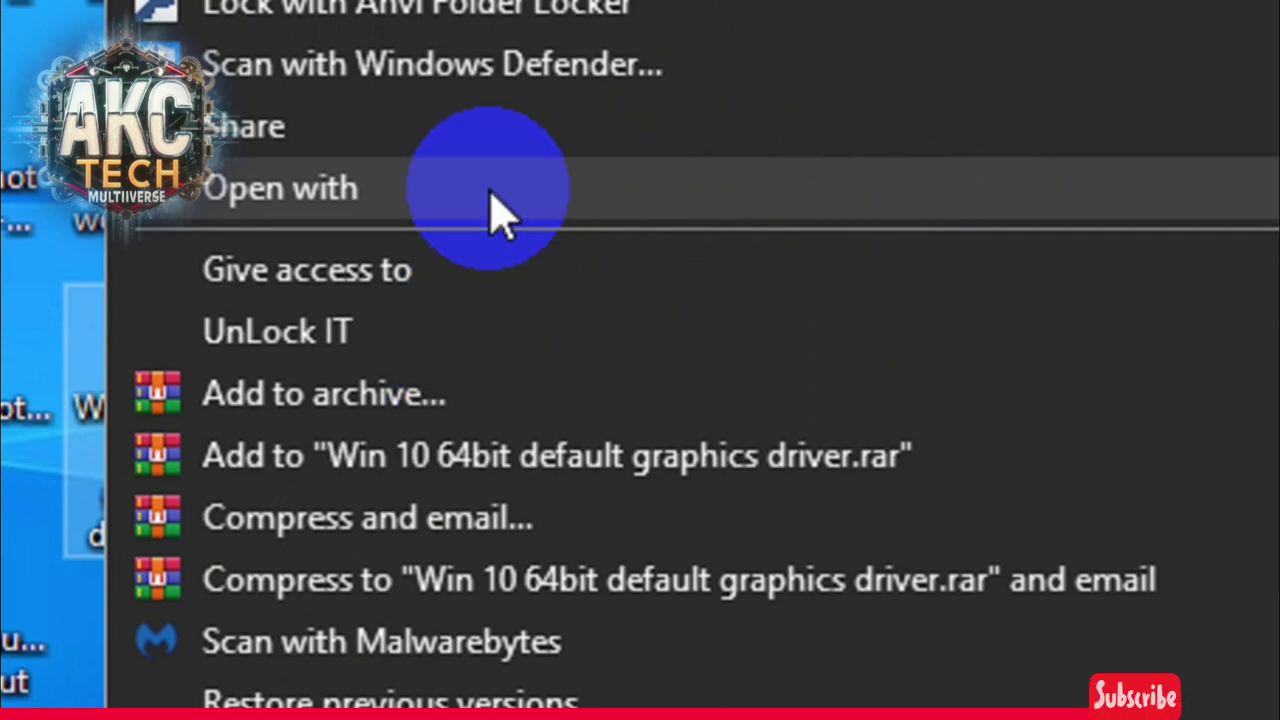
{"action": "left_click", "coordinate": [405, 185]}
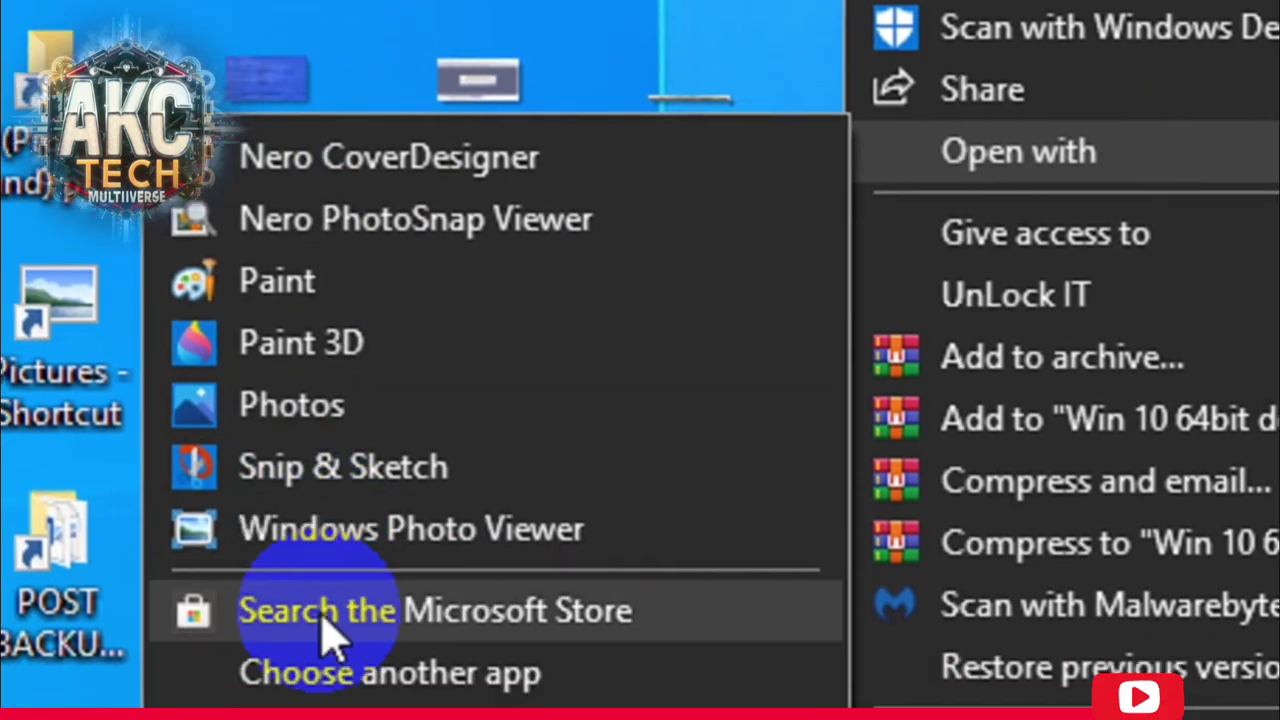
{"action": "left_click", "coordinate": [390, 672]}
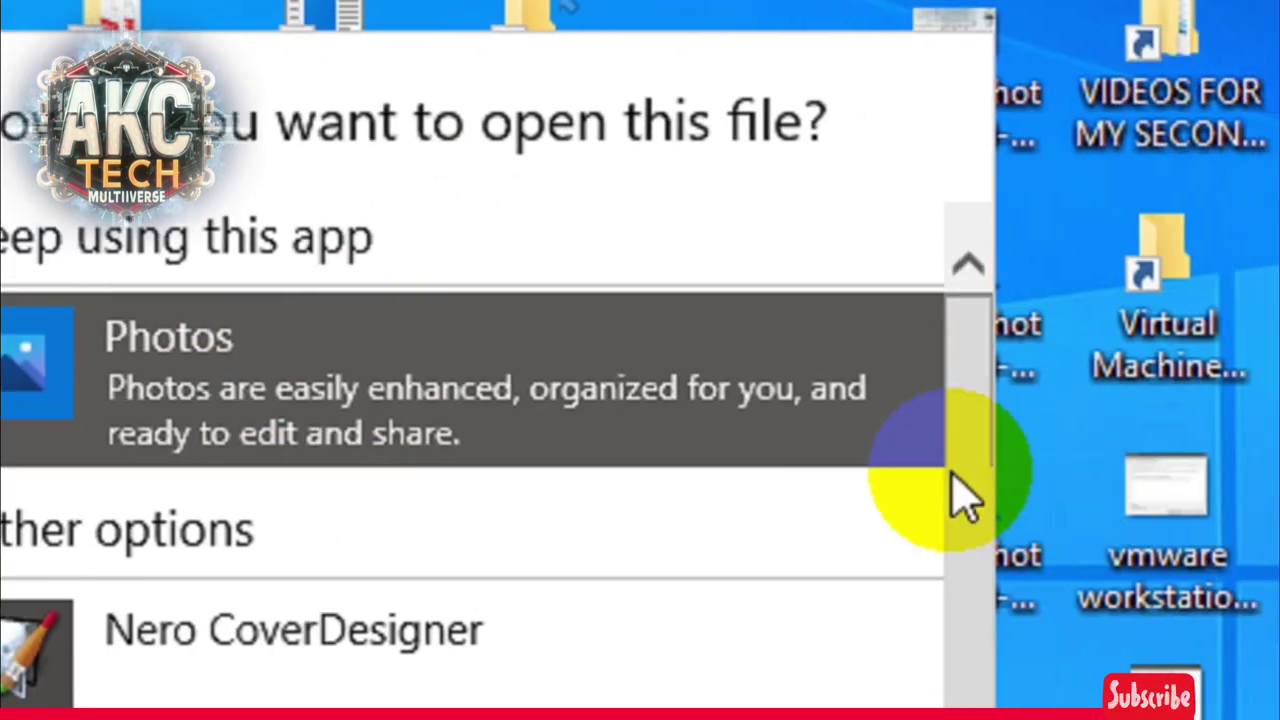
{"action": "left_click_drag", "start_coordinate": [1240, 553], "coordinate": [1247, 660]}
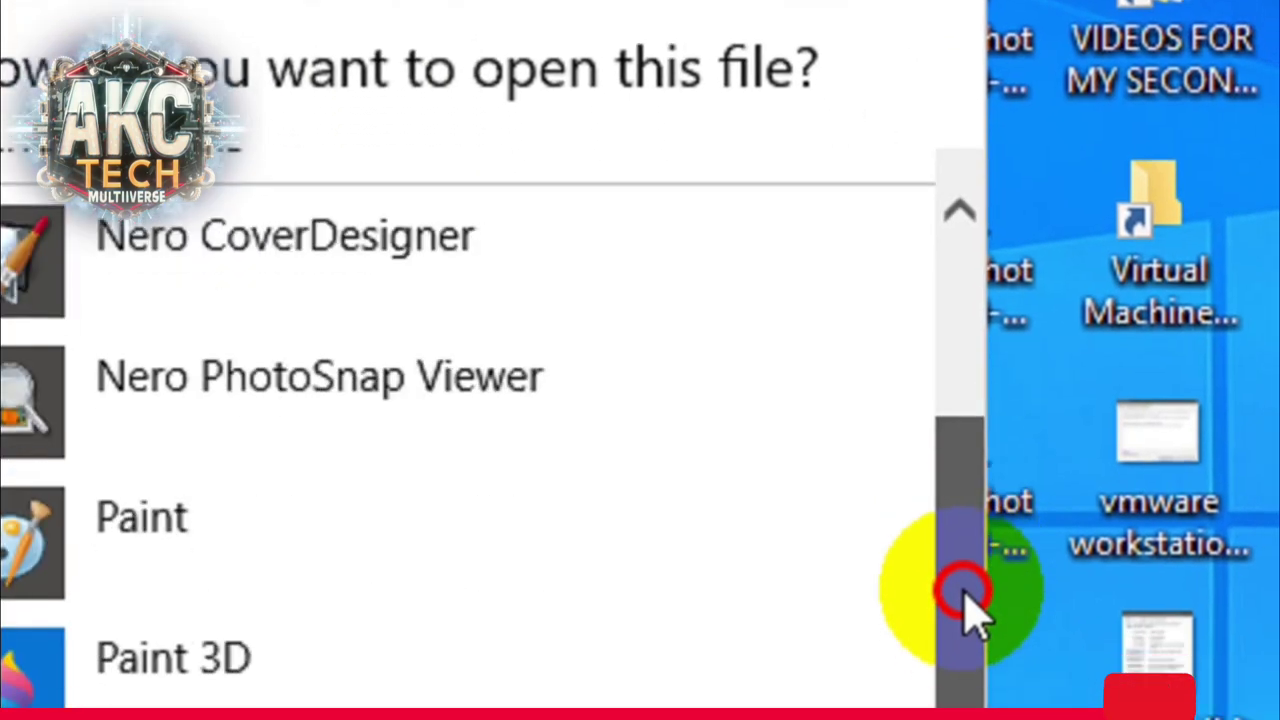
{"action": "mouse_move", "coordinate": [966, 590]}
{"action": "left_mouse_down"}
{"action": "mouse_move", "coordinate": [966, 719]}
{"action": "mouse_move", "coordinate": [970, 589]}
{"action": "left_mouse_up"}
{"action": "left_click", "coordinate": [103, 588]}
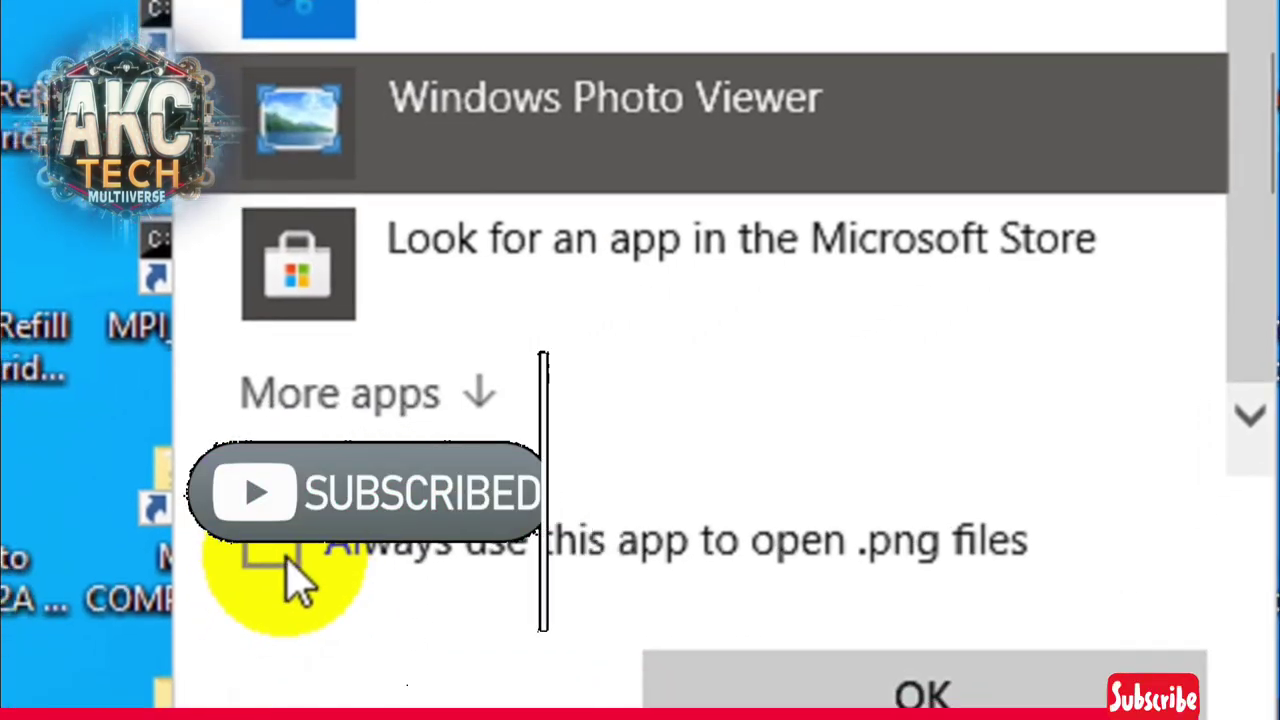
{"action": "left_click", "coordinate": [300, 535]}
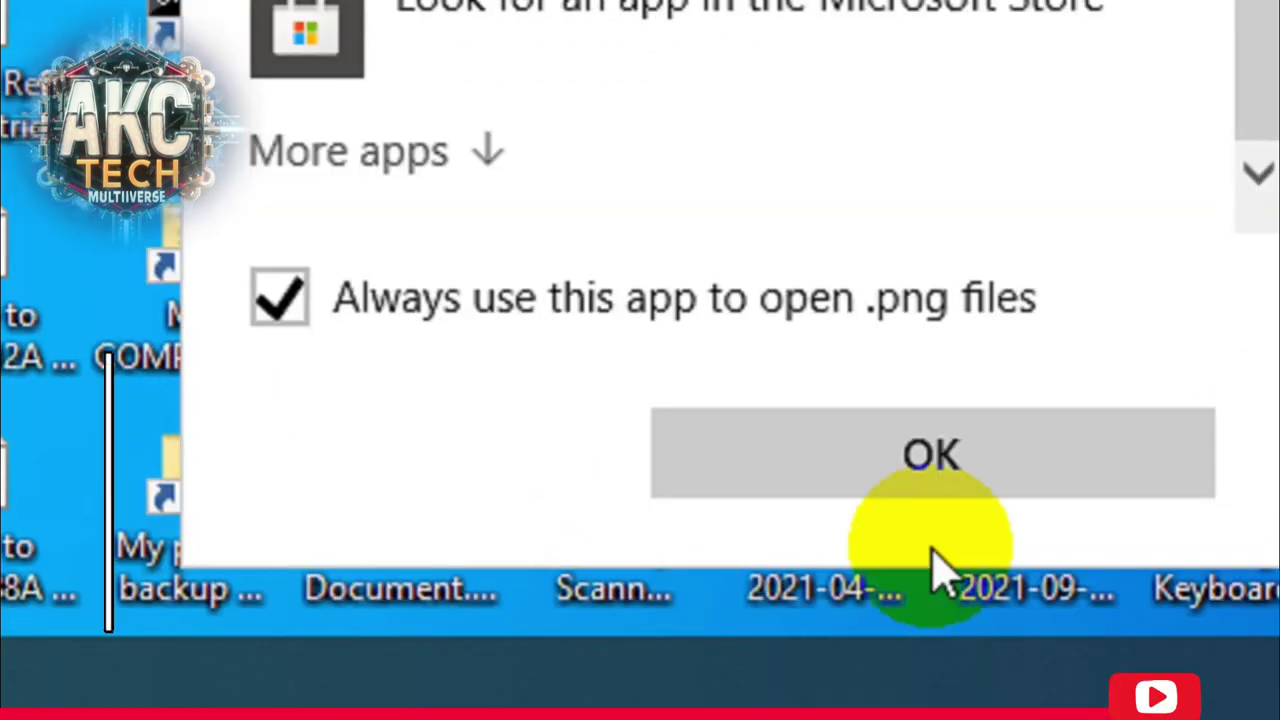
{"action": "left_click", "coordinate": [940, 470]}
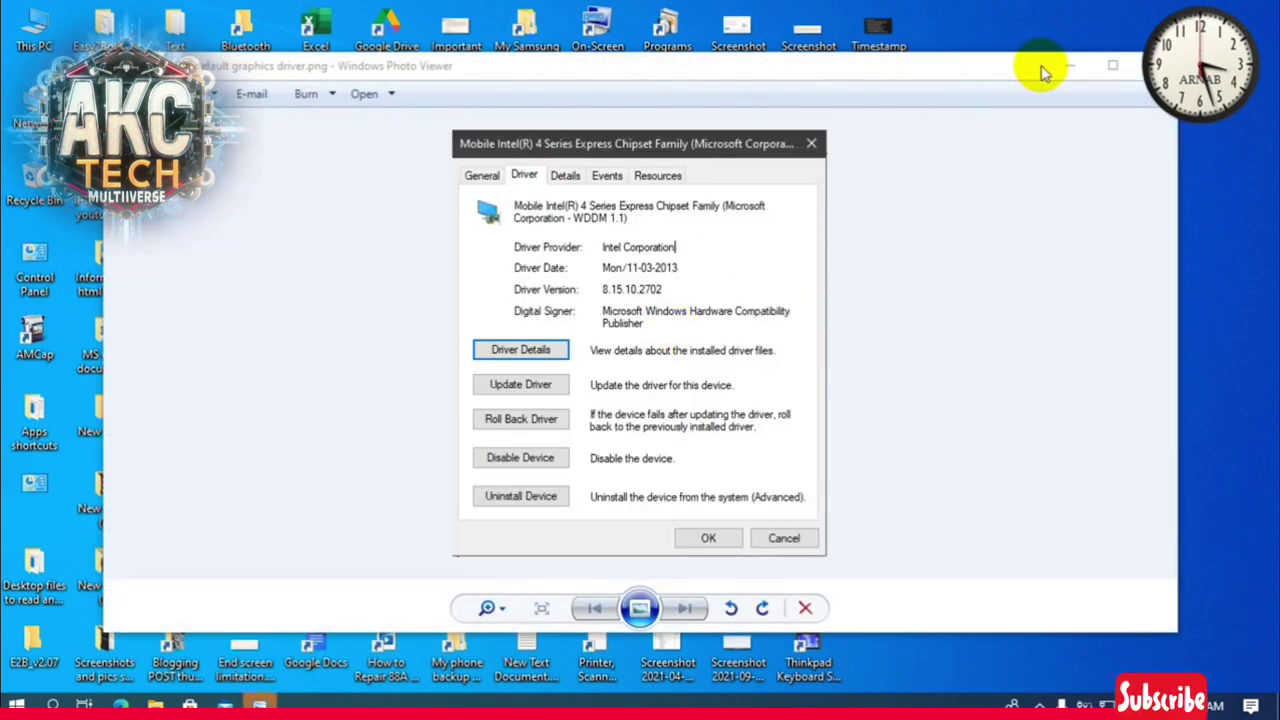
Reposition and close the Windows Photo Viewer window, and reopen the graphics driver image to check its default viewer before closing it.
{"action": "left_click_drag", "start_coordinate": [1007, 70], "coordinate": [897, 82]}
{"action": "left_click", "coordinate": [1013, 80]}
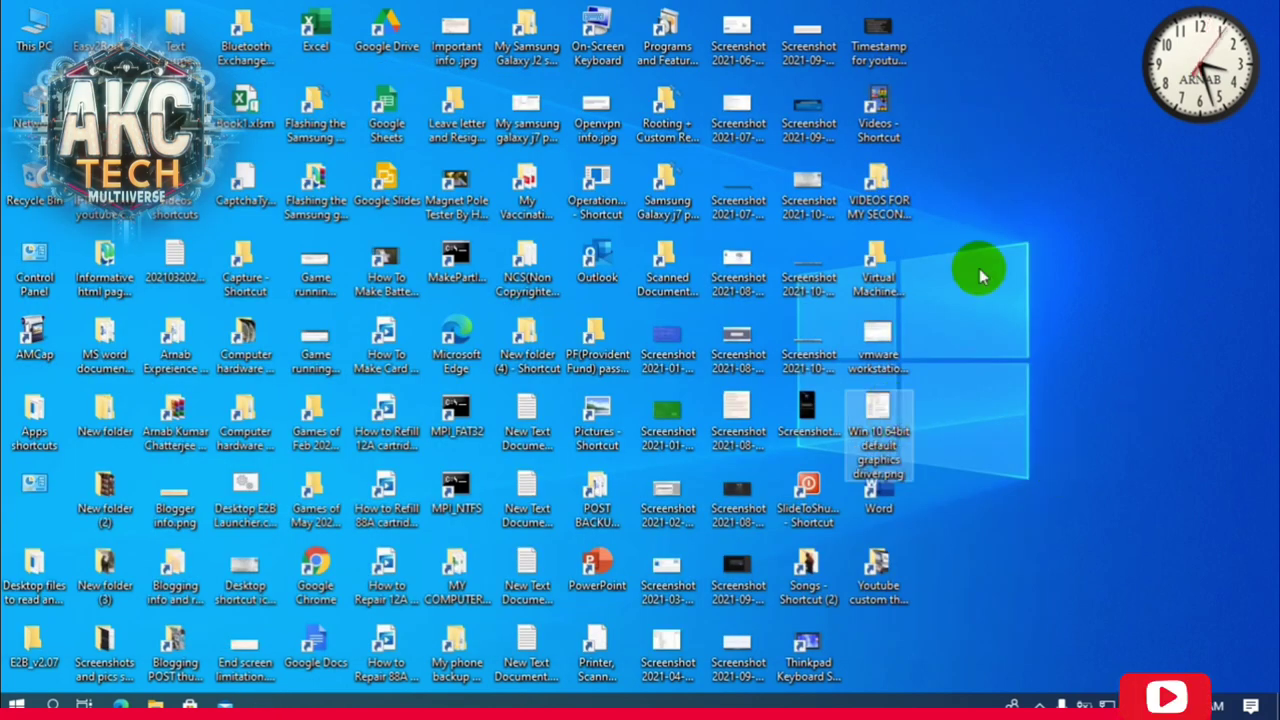
{"action": "key", "text": "Return"}
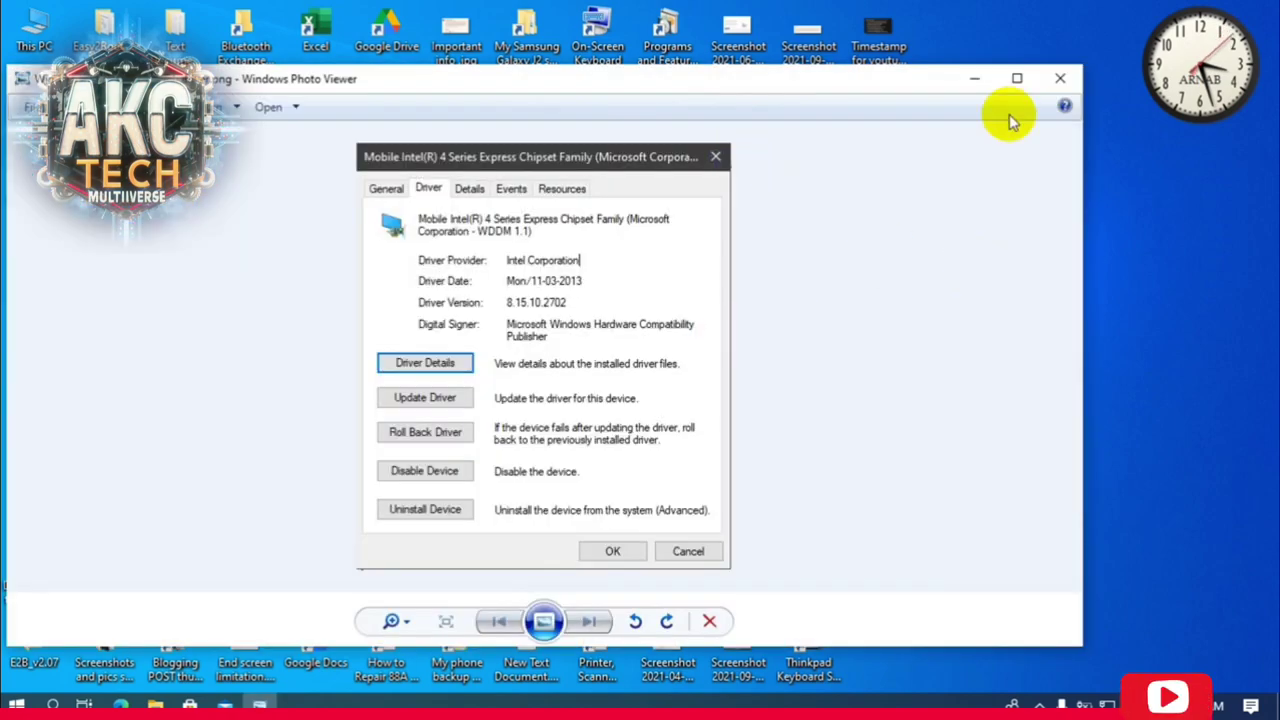
{"action": "left_click", "coordinate": [1058, 80]}
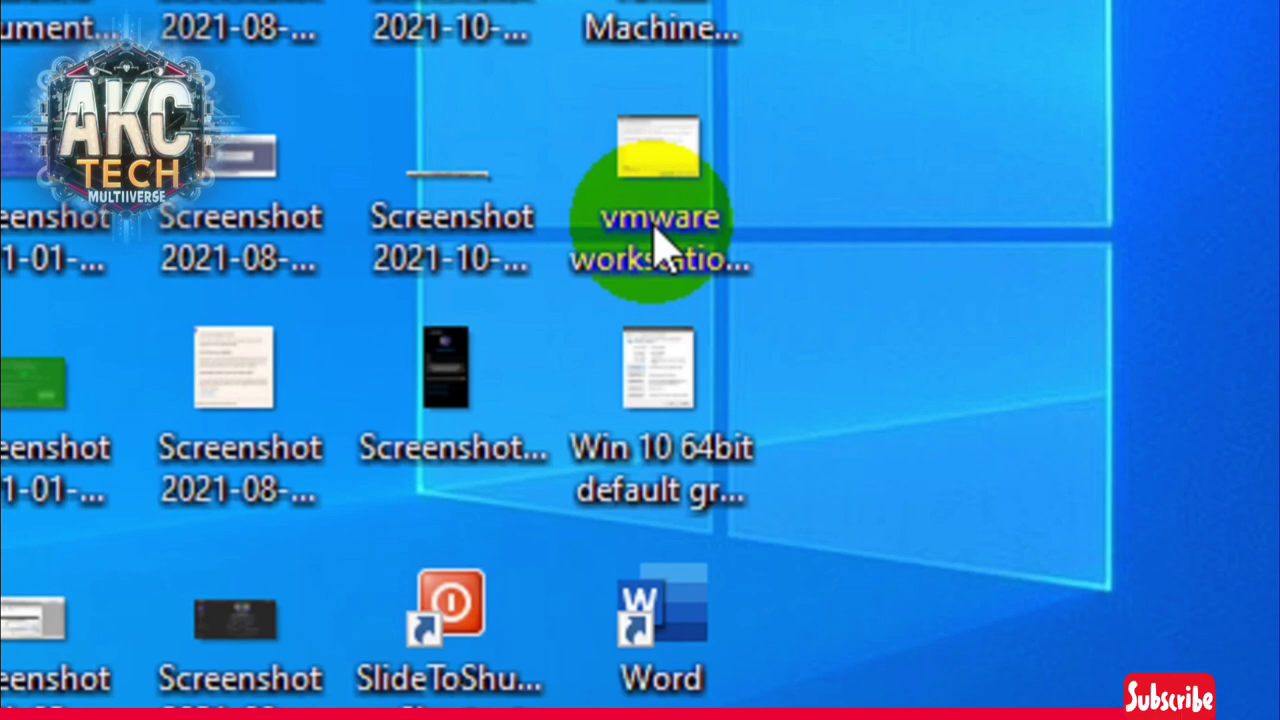
View "vmware workstation pro updated version.png" and the 2021-04 screenshot in Windows Photo Viewer, closing each one.
{"action": "left_click", "coordinate": [706, 508]}
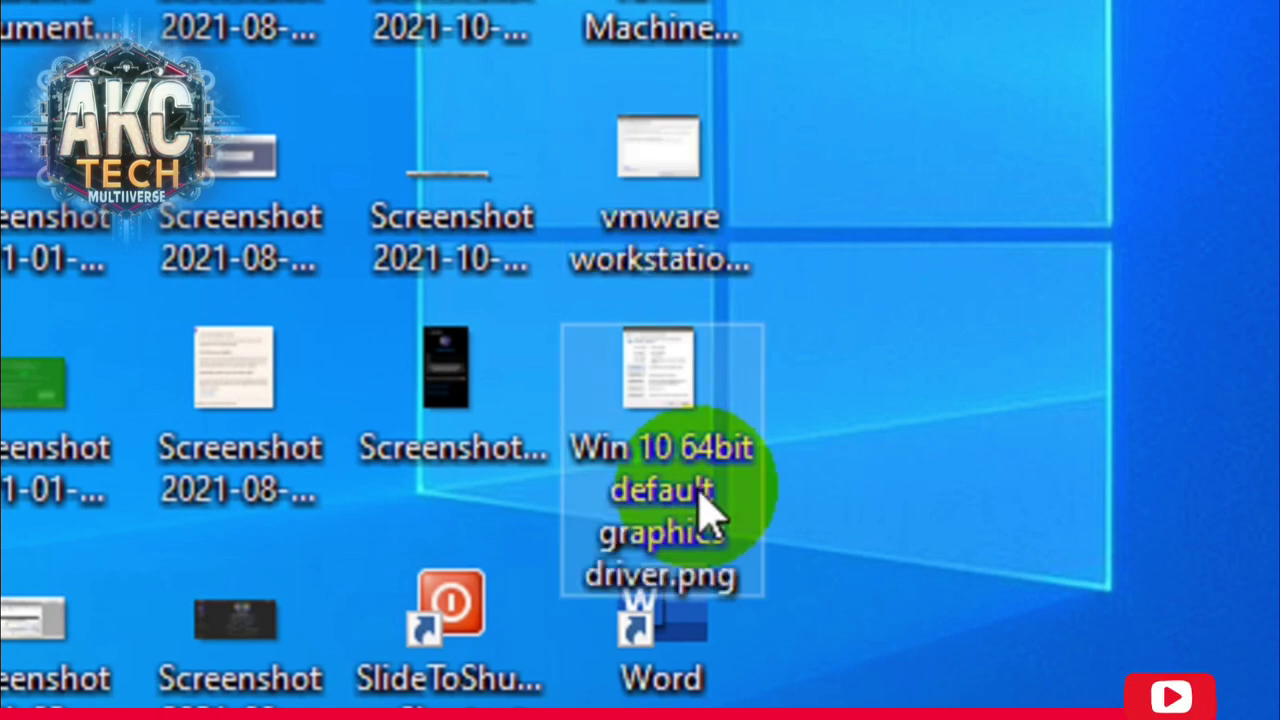
{"action": "left_click", "coordinate": [680, 212]}
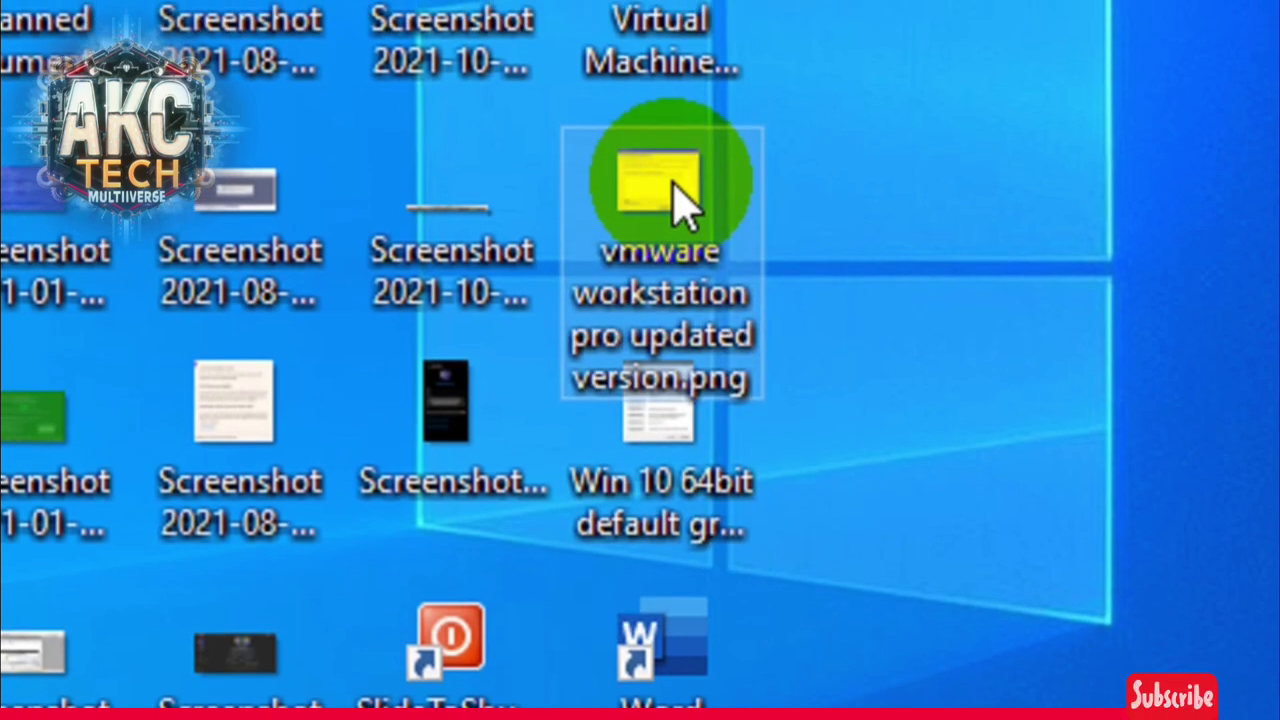
{"action": "double_click", "coordinate": [672, 150]}
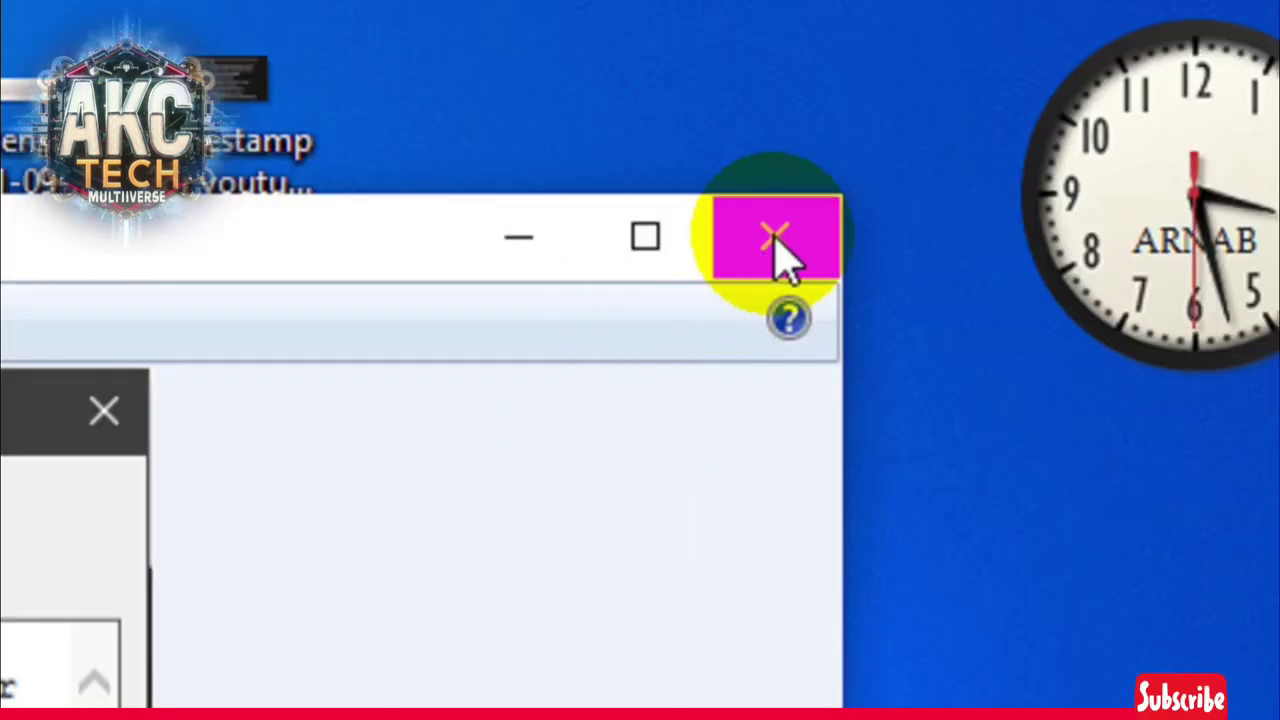
{"action": "left_click", "coordinate": [780, 245]}
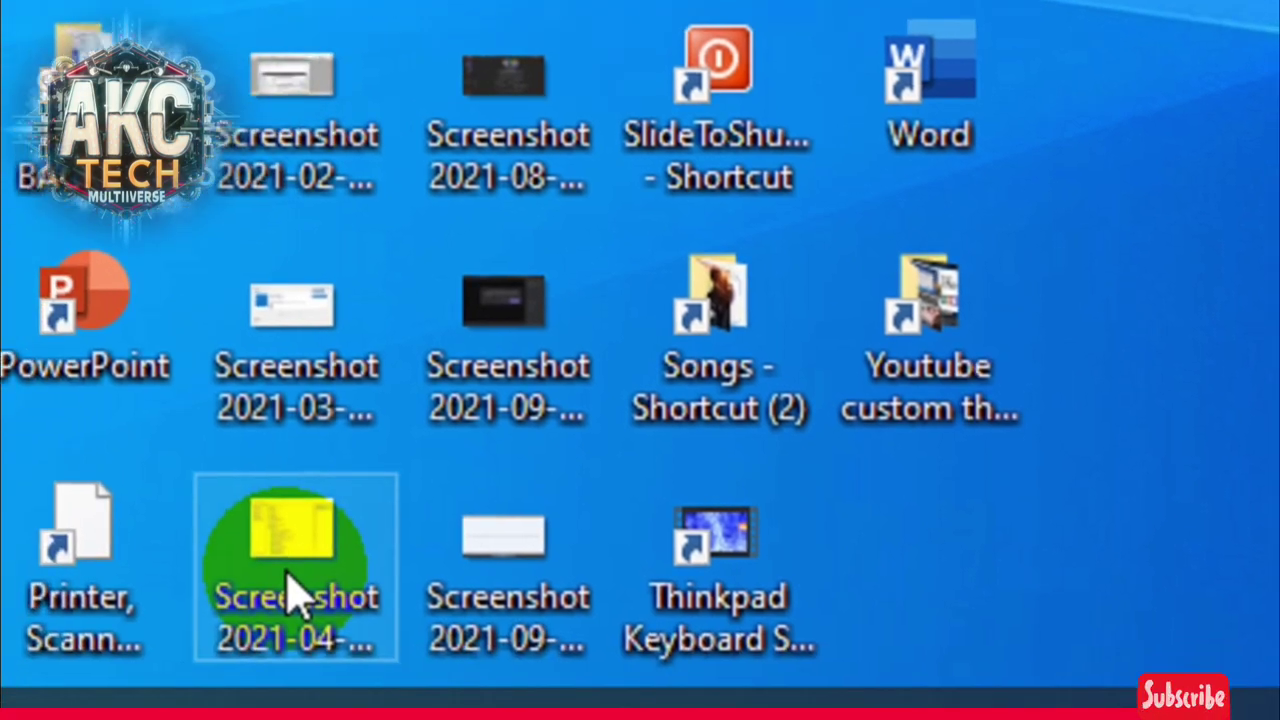
{"action": "left_click", "coordinate": [290, 597]}
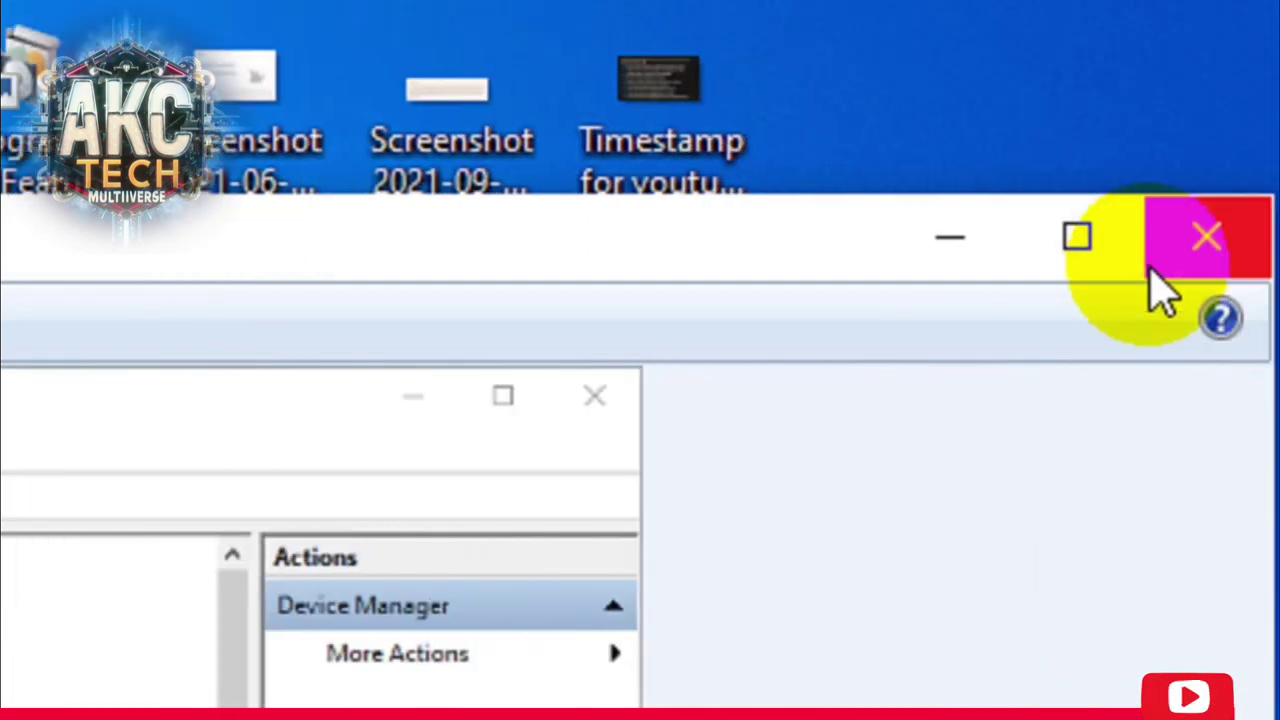
{"action": "left_click", "coordinate": [1160, 278]}
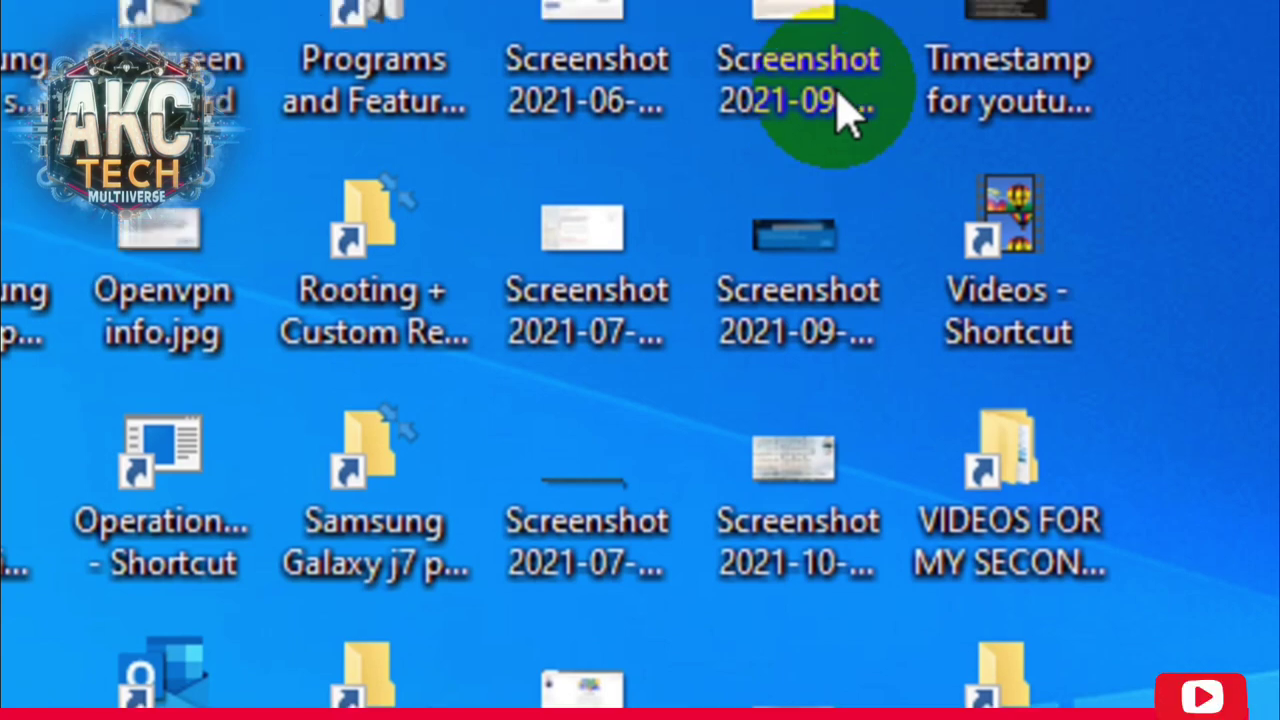
View "Screenshot 2021-10-02 213239.png" and one more desktop image in Windows Photo Viewer, closing each one.
{"action": "left_click", "coordinate": [785, 523]}
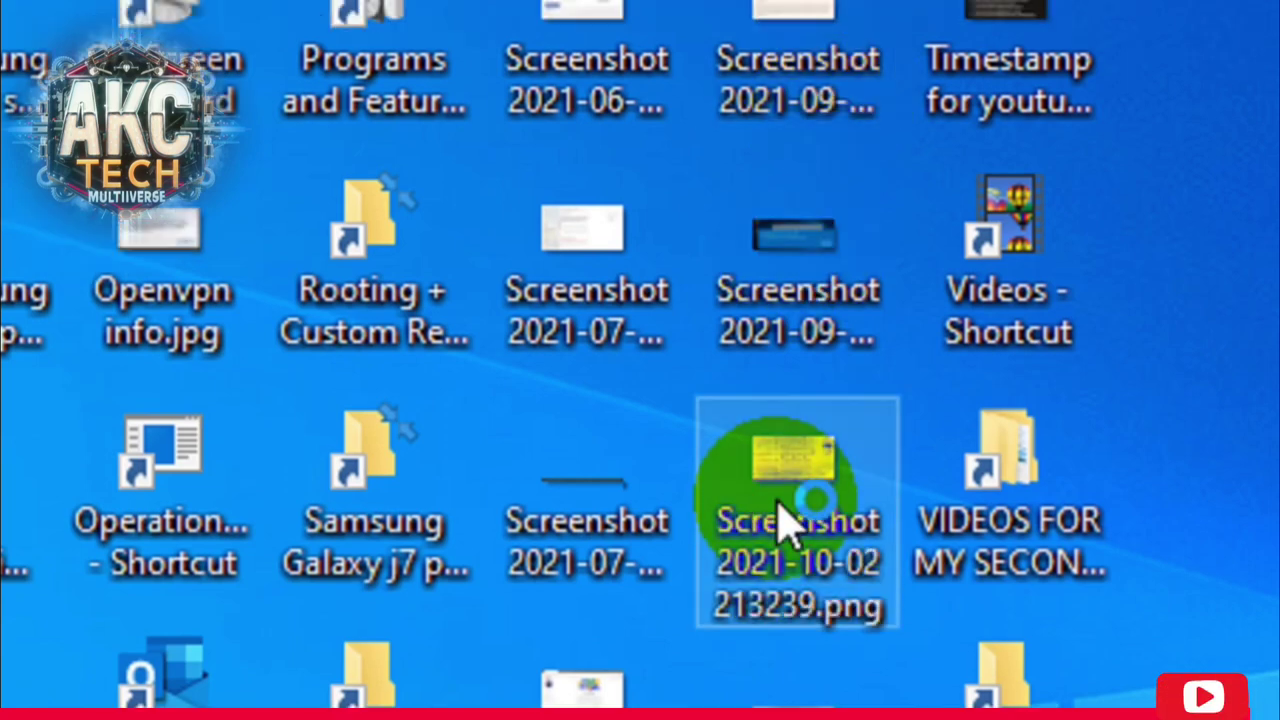
{"action": "double_click", "coordinate": [830, 495]}
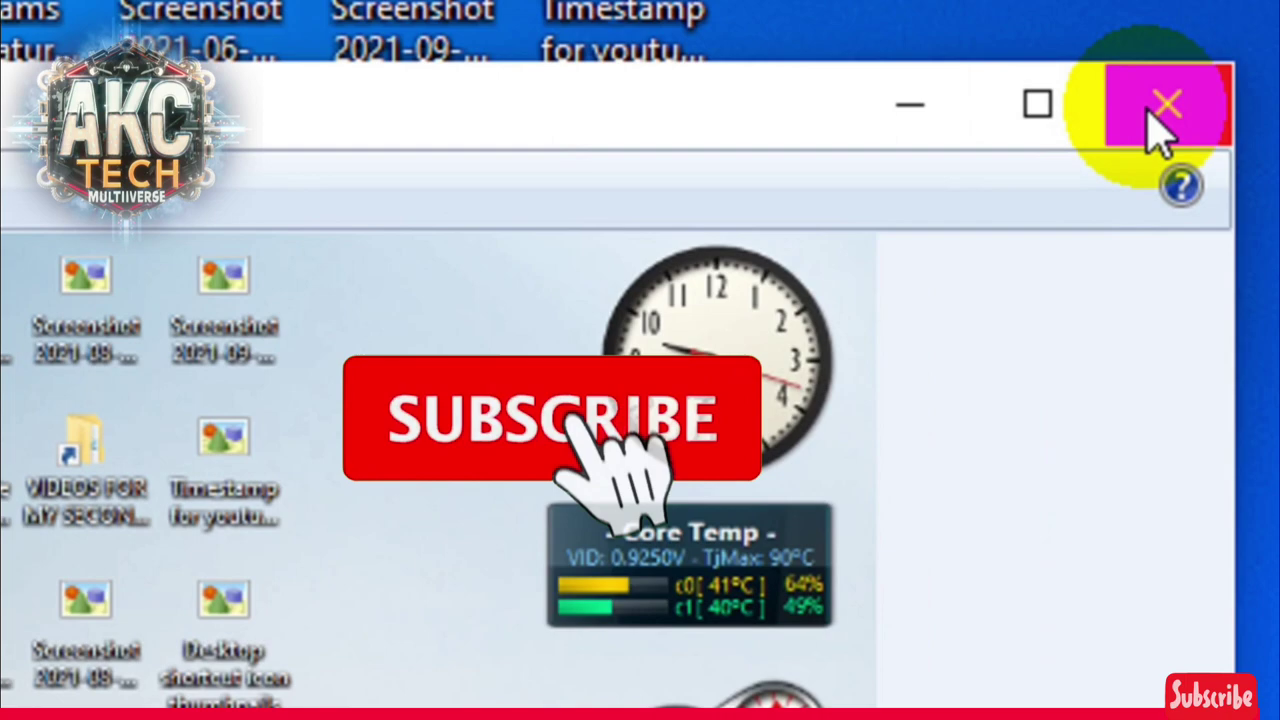
{"action": "left_click", "coordinate": [1160, 120]}
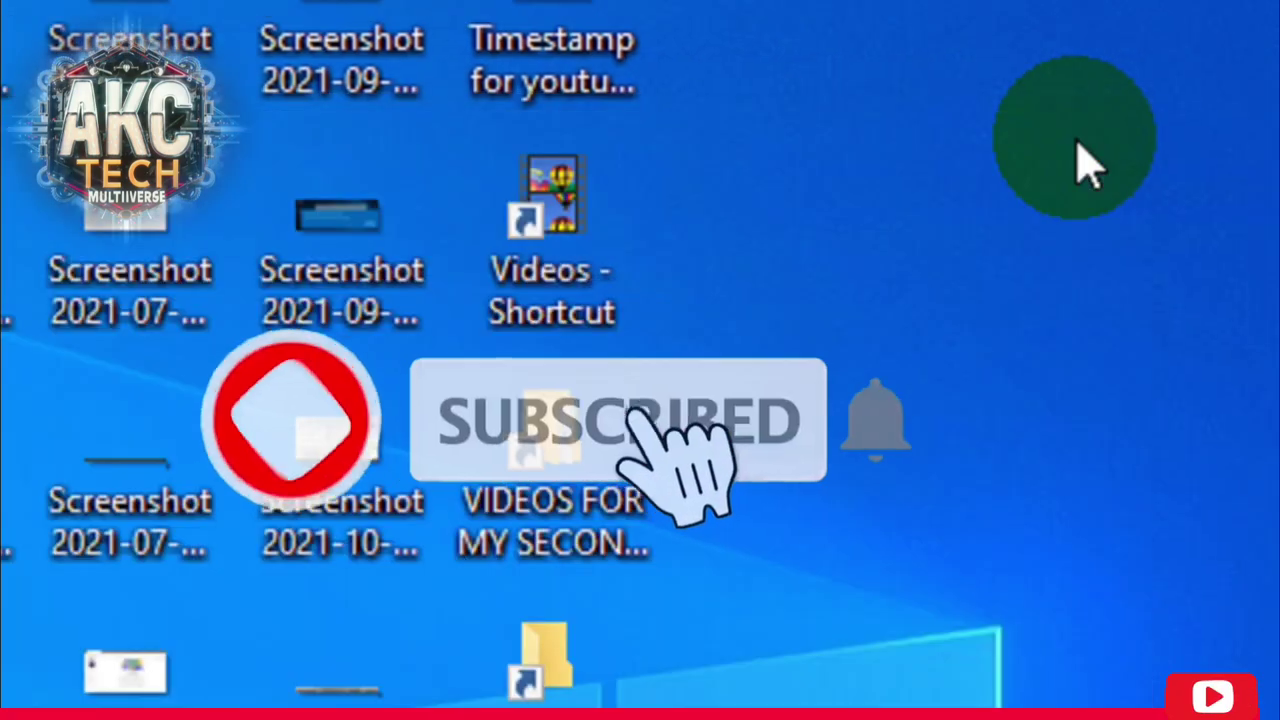
{"action": "double_click", "coordinate": [420, 600]}
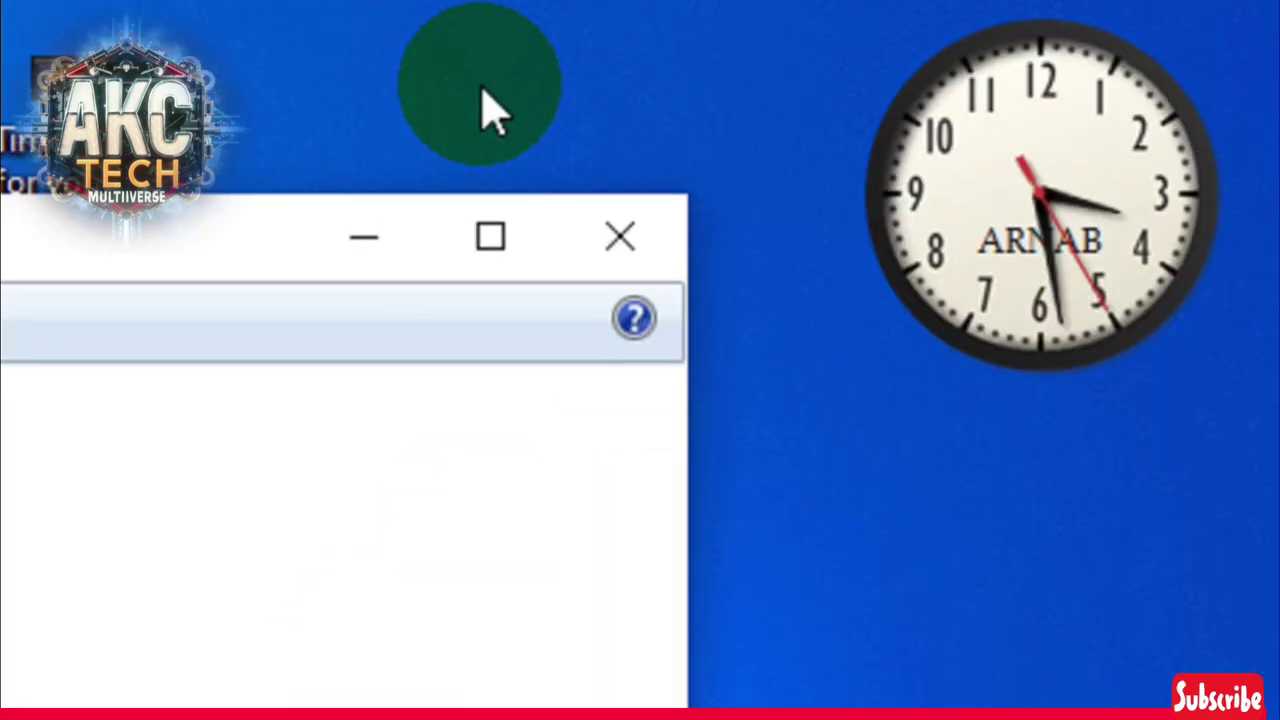
{"action": "left_click", "coordinate": [617, 237]}
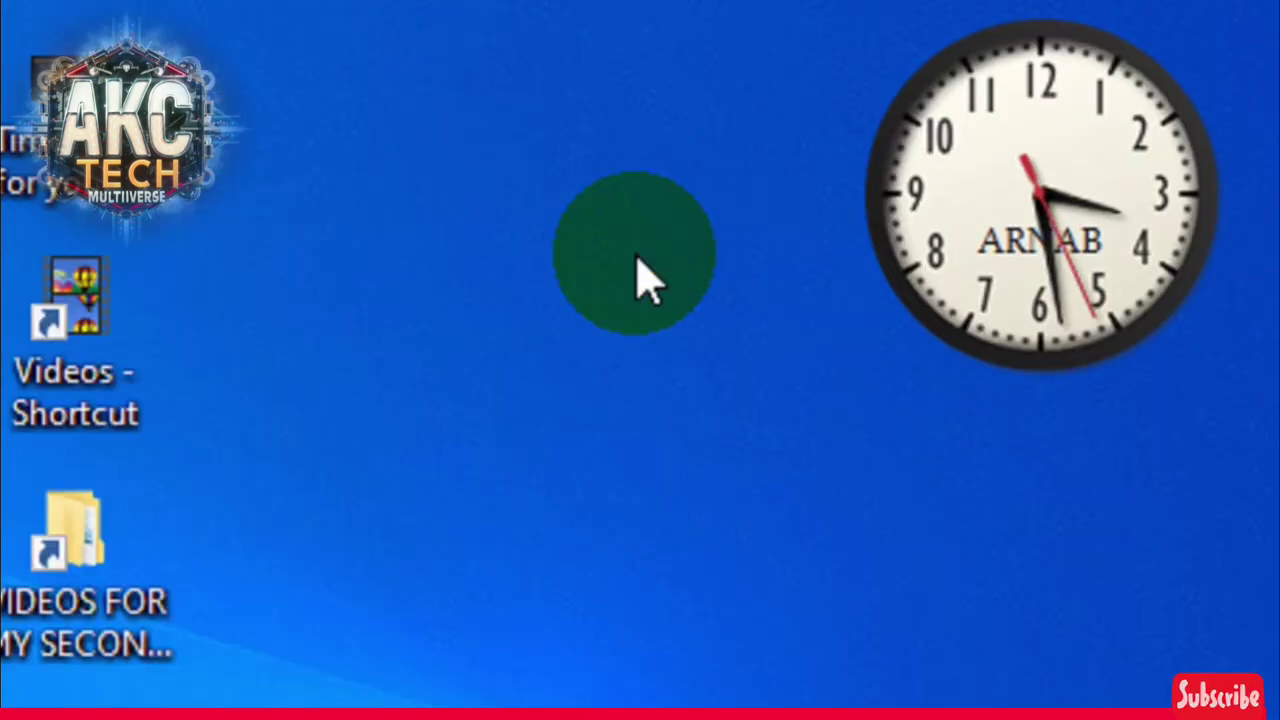